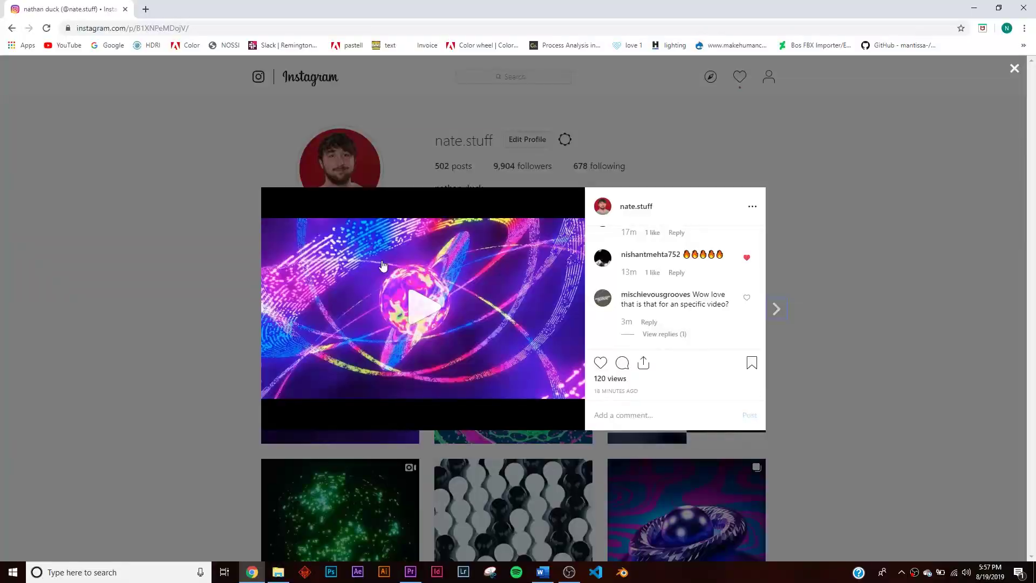
Step: Play the neon orbiting sphere video post, close it and put the browser away
left_click(427, 343)
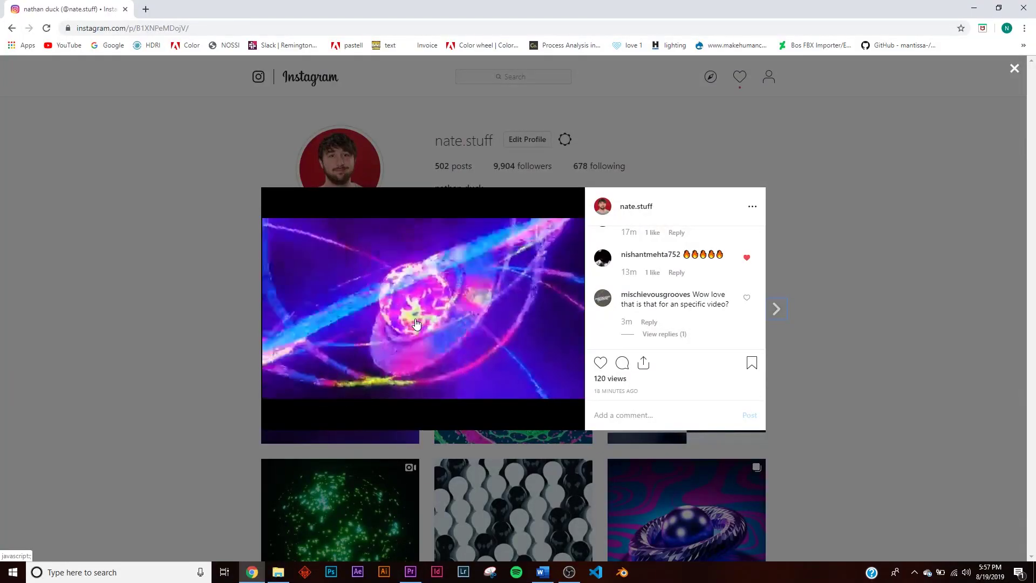
left_click(778, 281)
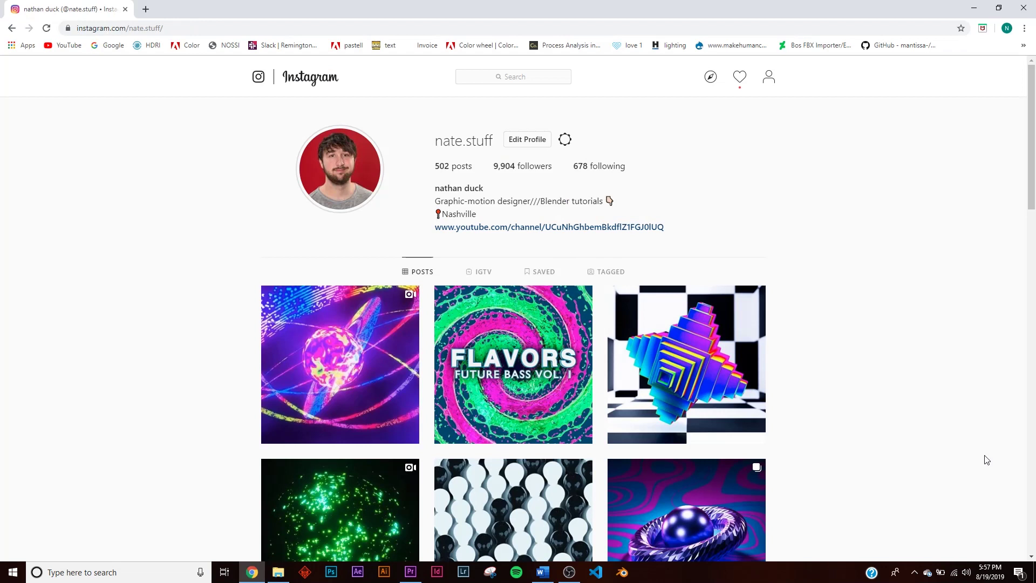
left_click(971, 8)
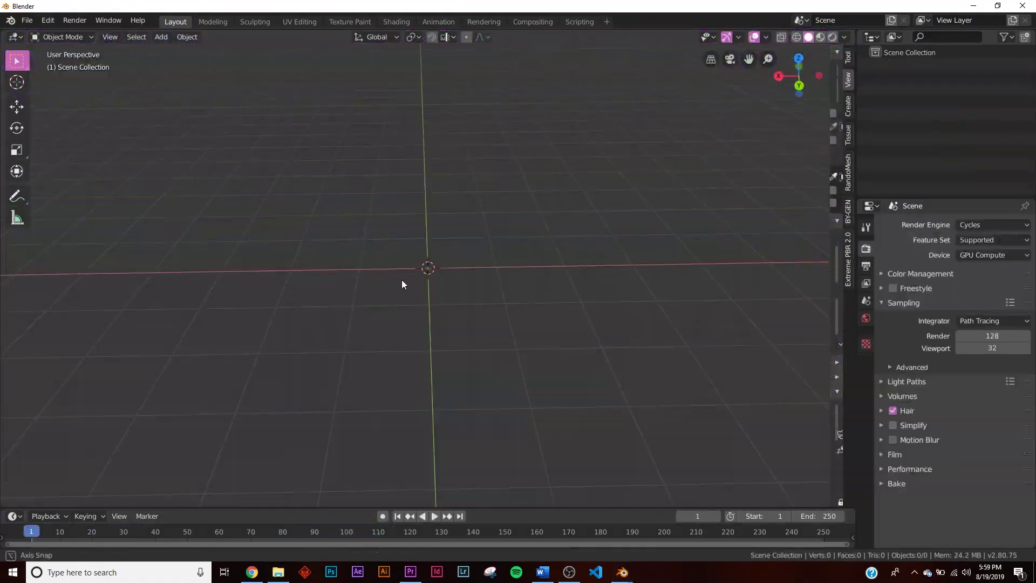
Step: Set the scene's render engine to Eevee
middle_click_drag(402, 275, 556, 300)
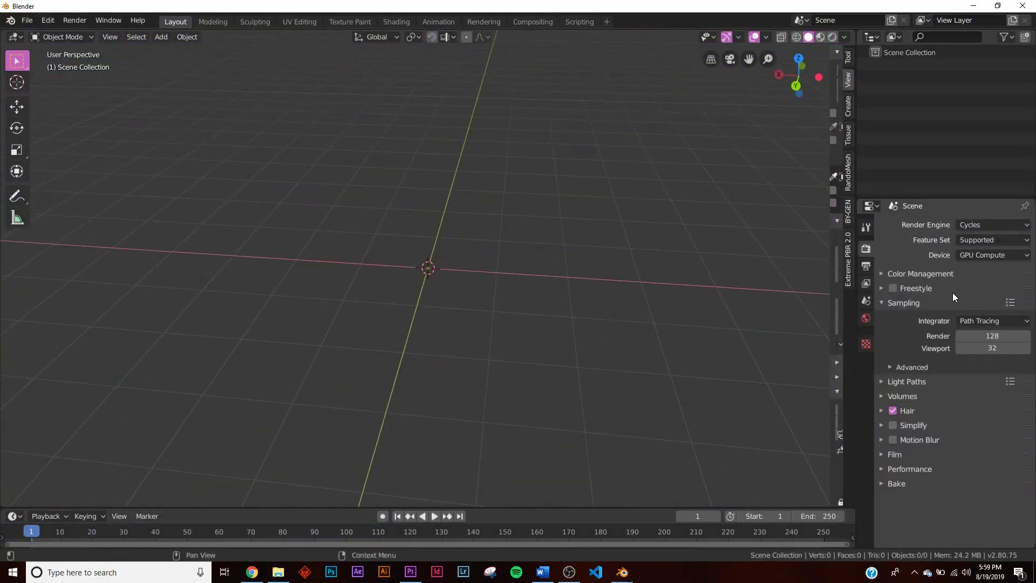
left_click(977, 223)
left_click(971, 241)
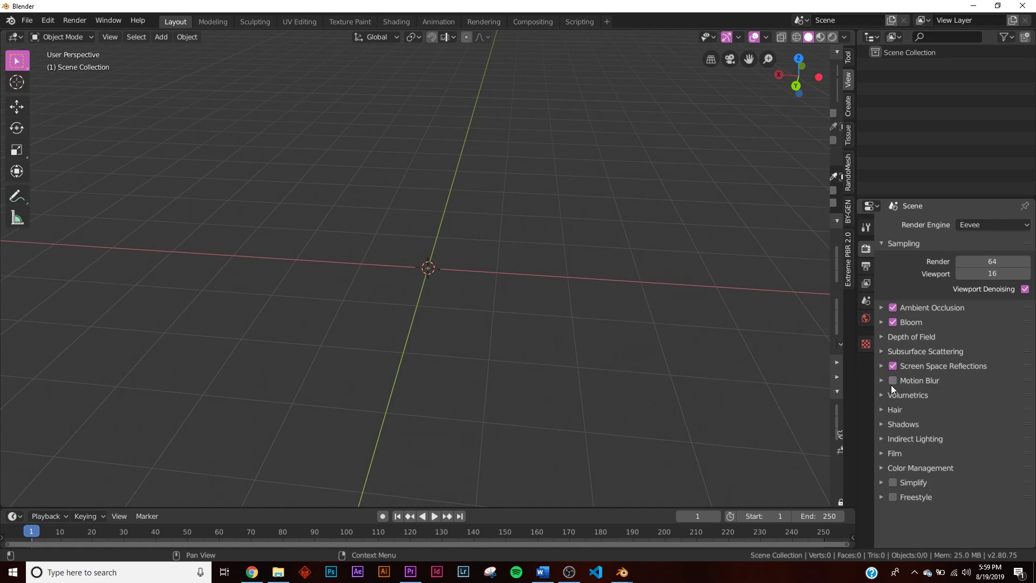
left_click(902, 338)
left_click(898, 336)
Step: Add a UV sphere at the origin and subdivide its mesh once
middle_click_drag(548, 308, 497, 285)
key("shift+a")
mouse_move(455, 249)
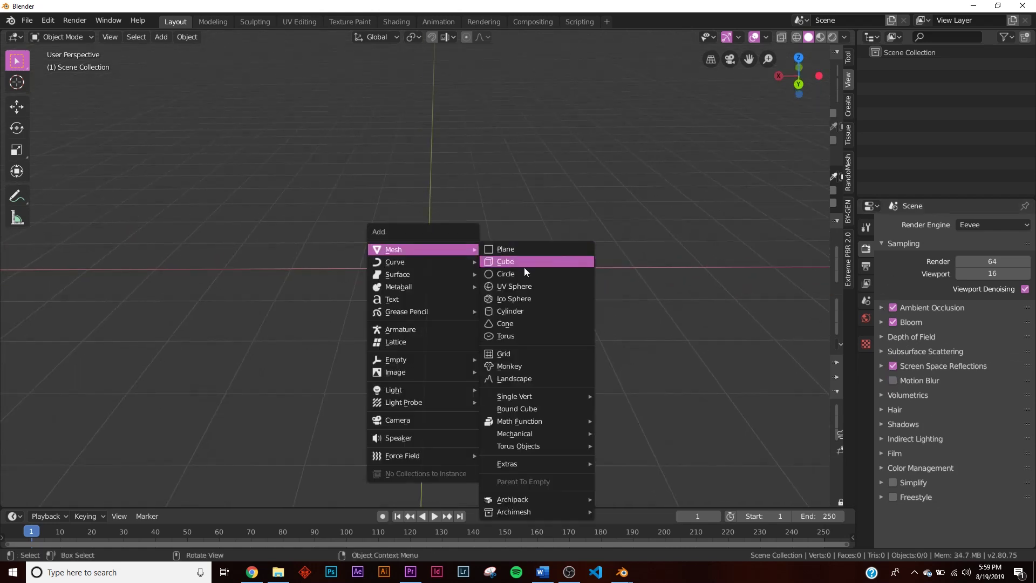
left_click(518, 289)
key("Tab")
right_click(507, 264)
left_click(506, 263)
key("Tab")
Step: Shade the sphere smooth
right_click(447, 244)
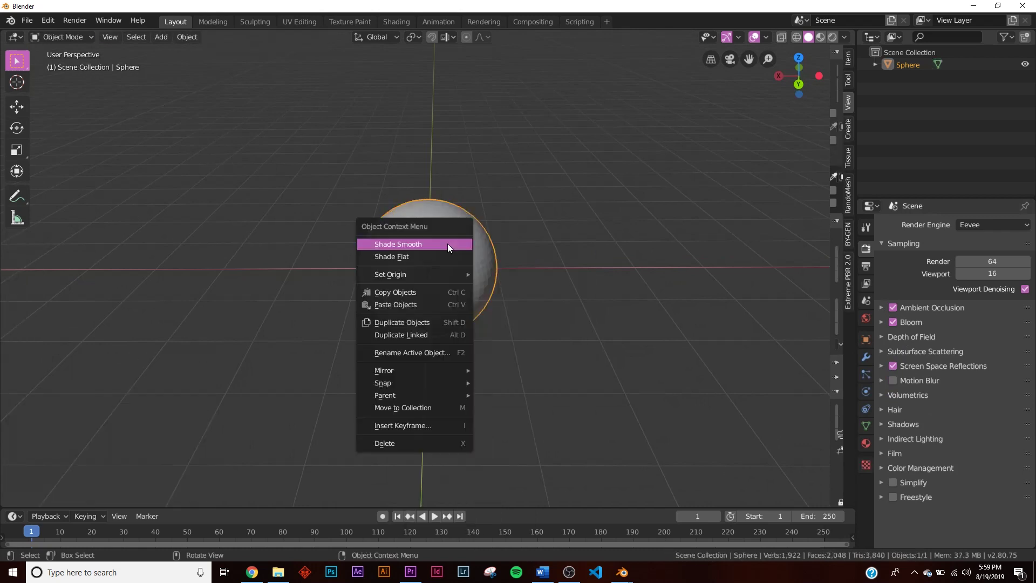
left_click(448, 244)
scroll(490, 286, "up", 4)
middle_click_drag(490, 286, 422, 312)
scroll(528, 297, "down", 2)
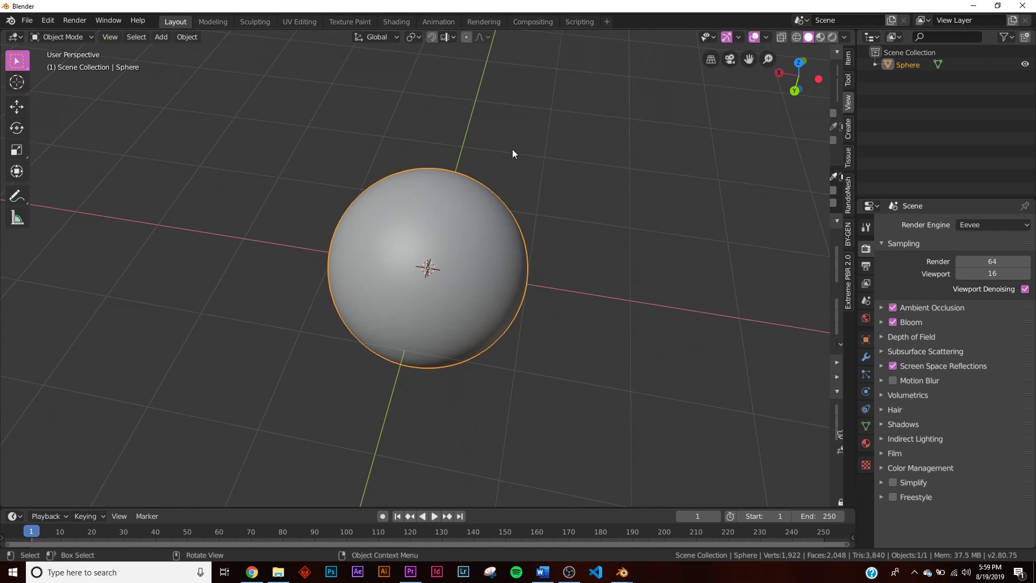
Step: Add a mesh circle with 100 vertices and Ngon fill, and scale it up well beyond the sphere
key("shift+a")
mouse_move(513, 223)
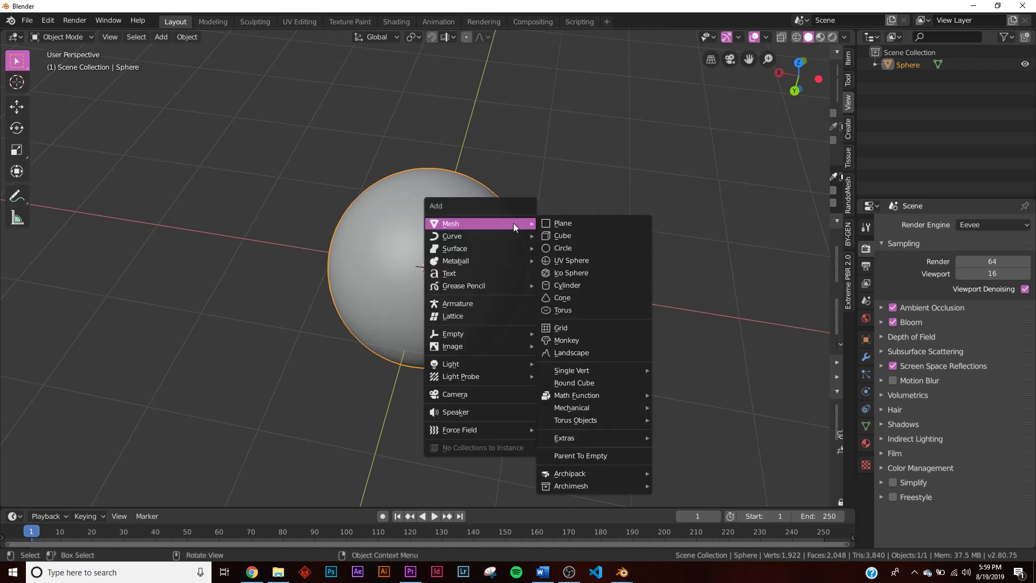
left_click(565, 247)
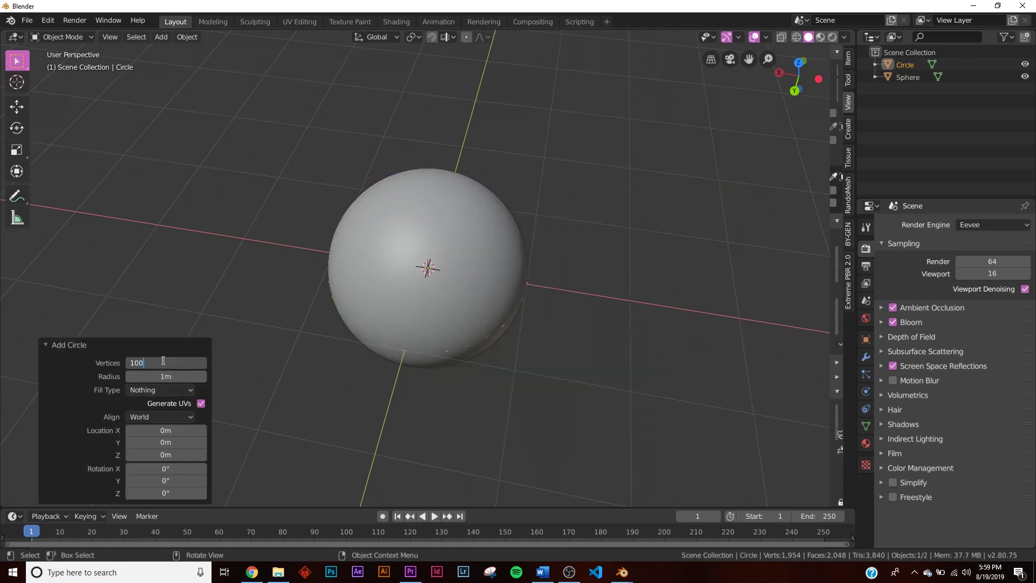
left_click(148, 389)
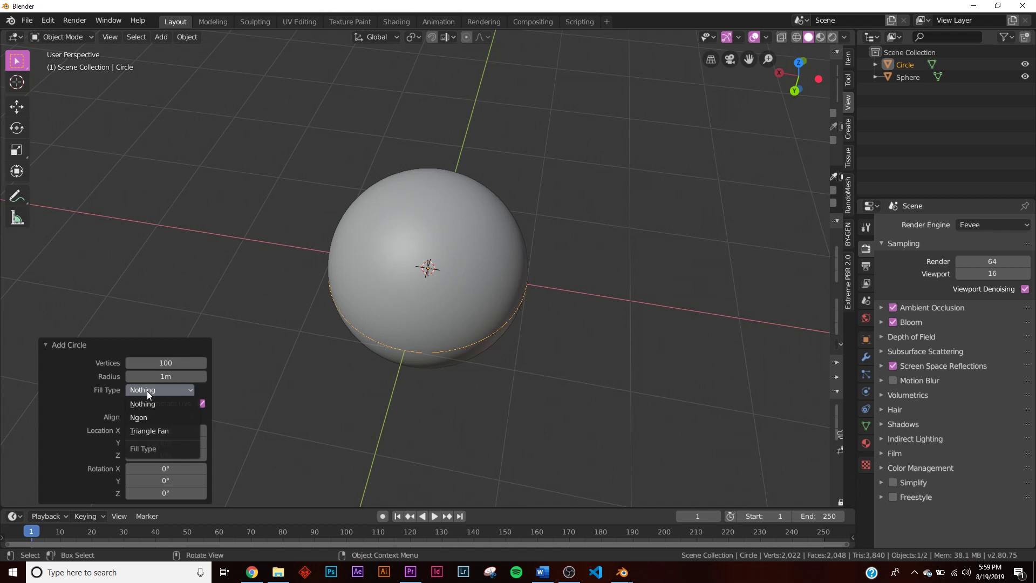
left_click(148, 415)
key("s")
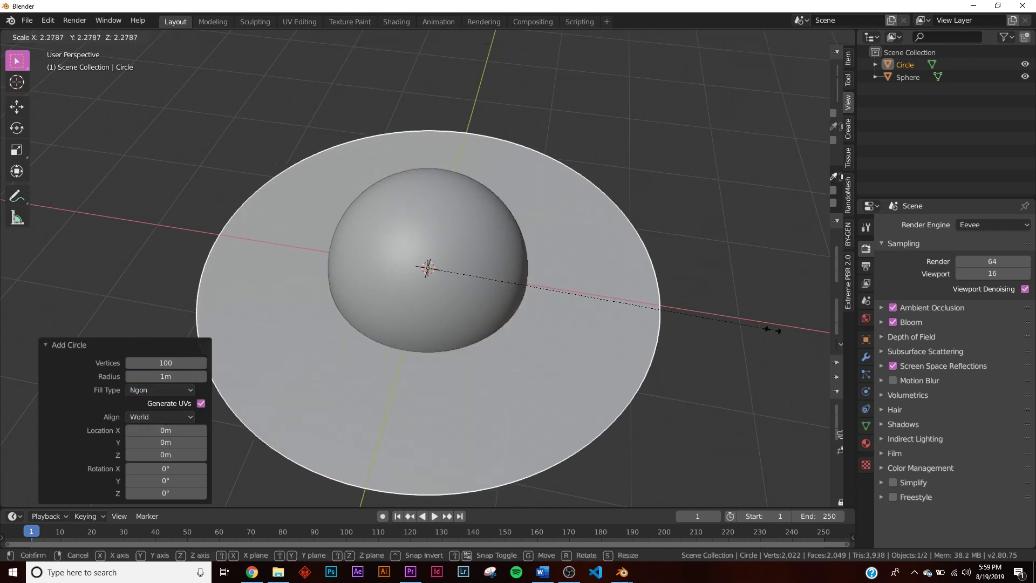
left_click(475, 243)
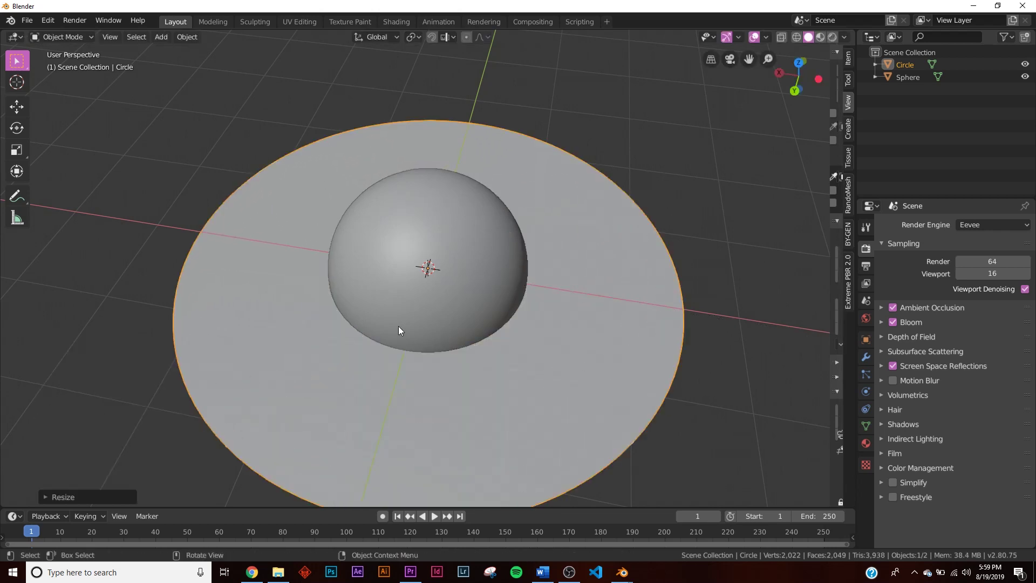
Step: Inset the circle's face slightly and delete the inner face, leaving a thin flat ring around the sphere
key("Tab")
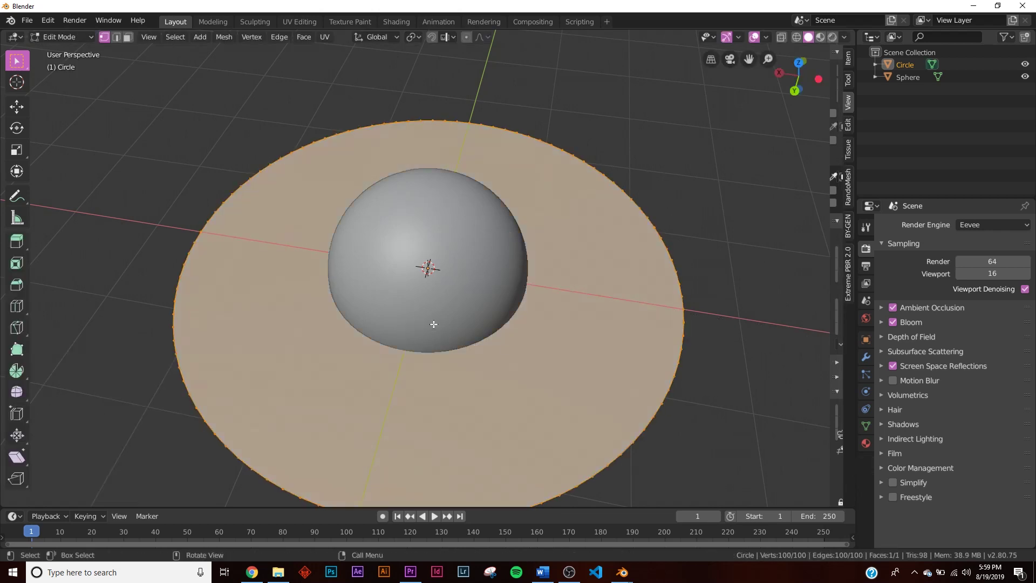
left_click(16, 264)
left_click_drag(642, 317, 602, 343)
key("x")
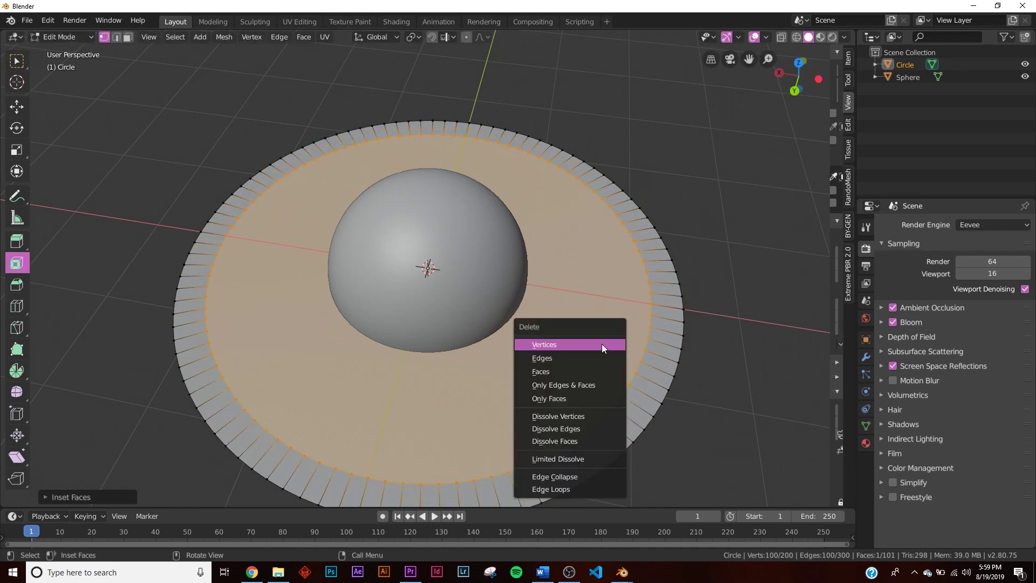
left_click(577, 365)
key("Tab")
mouse_move(599, 358)
middle_mouse_down()
mouse_move(568, 381)
mouse_move(575, 337)
mouse_move(588, 357)
middle_mouse_up()
Step: Select the ring's inner edge loop in edge select mode
key("Tab")
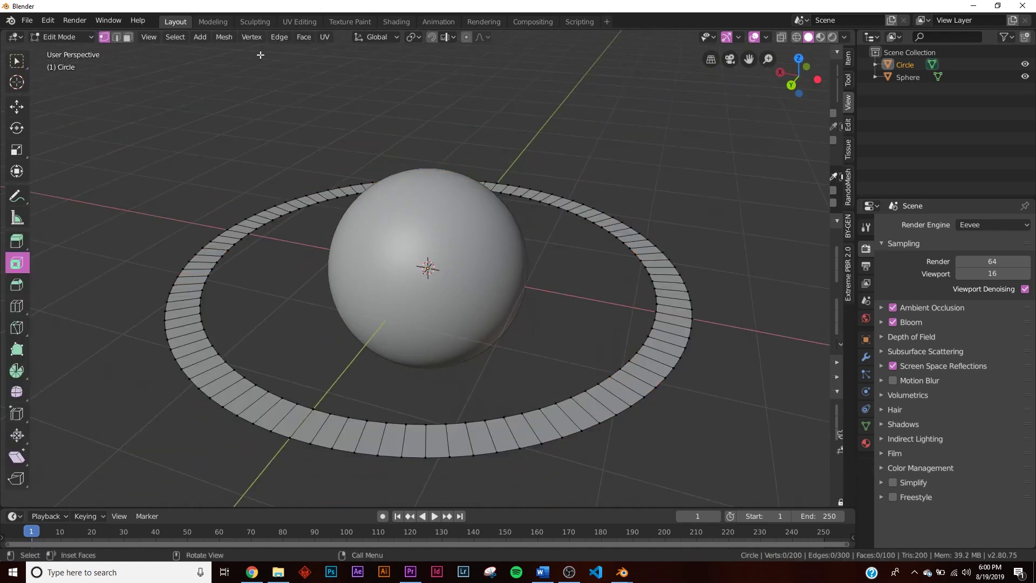
scroll(474, 295, "up", 1)
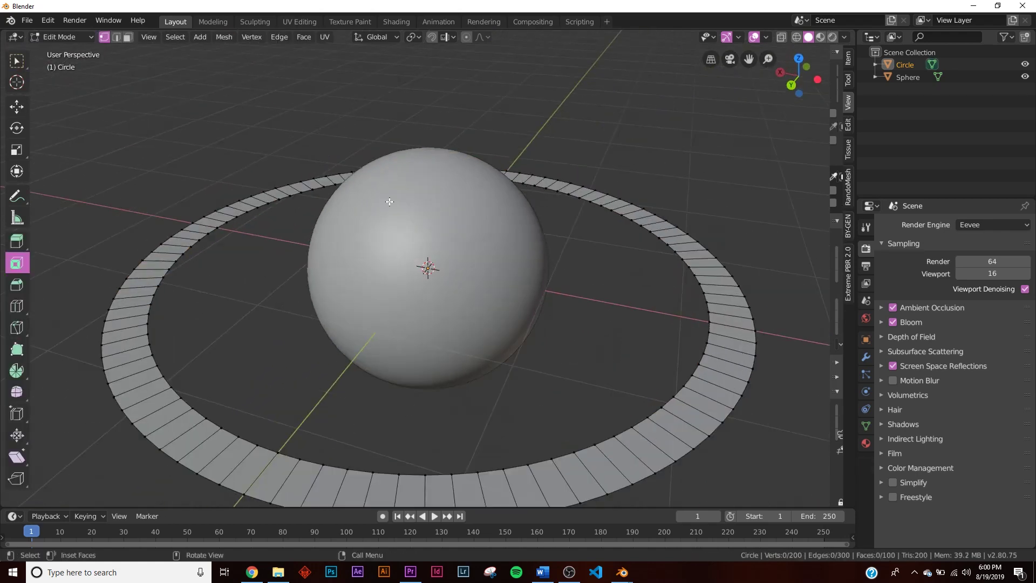
left_click(116, 37)
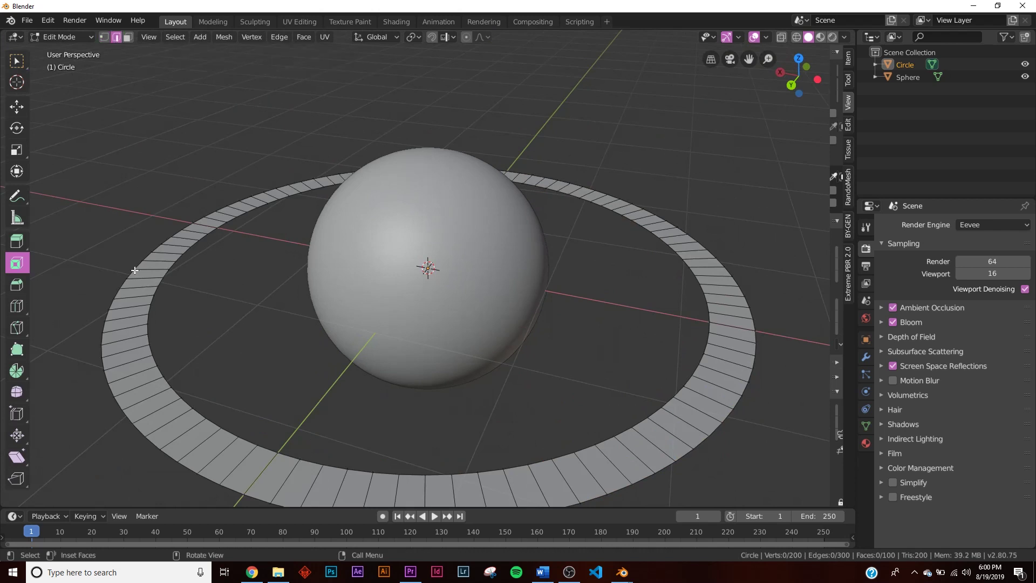
left_click(167, 381, "alt")
middle_click_drag(164, 381, 758, 333)
key("s")
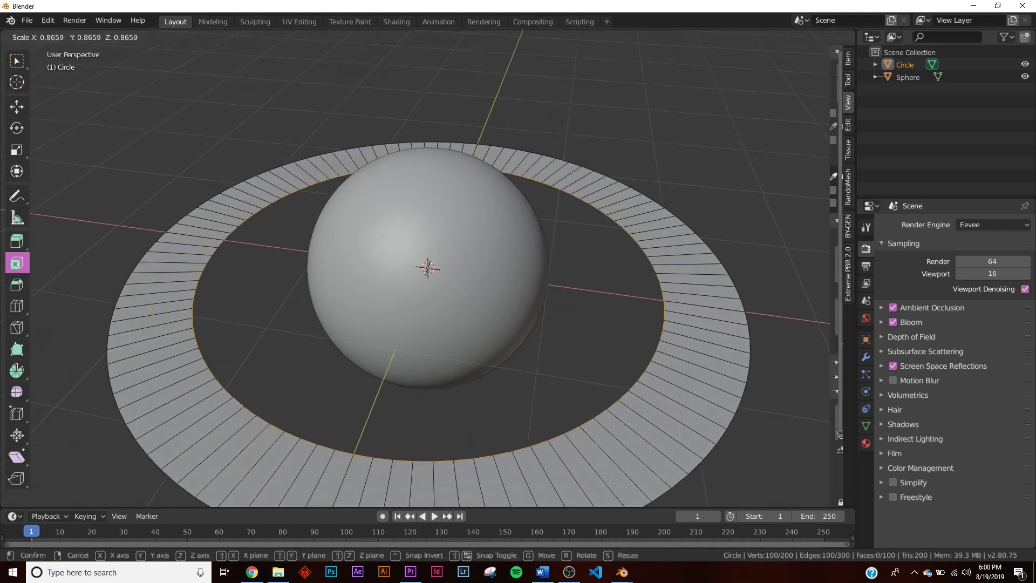
left_click(651, 280)
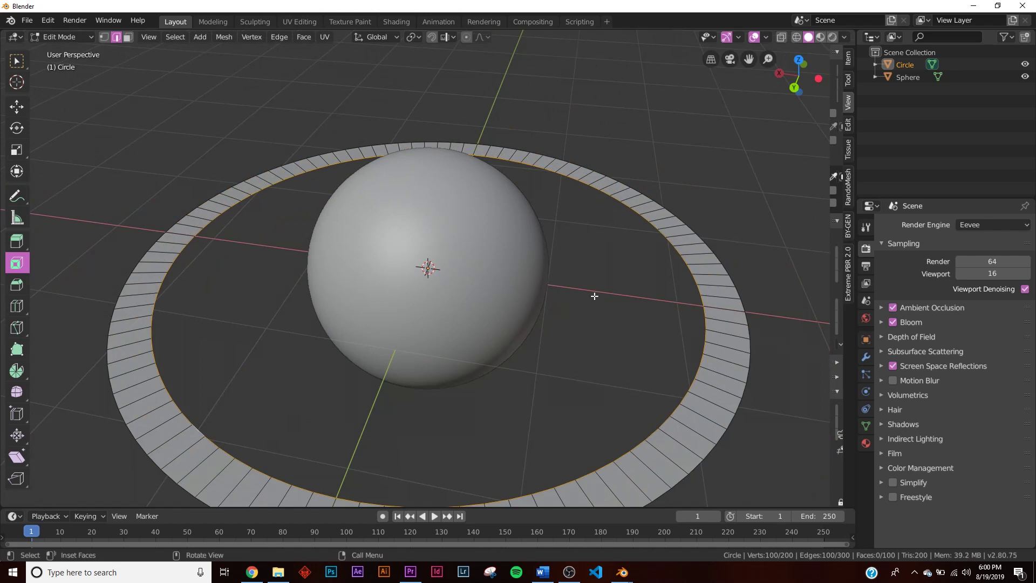
key("Tab")
key("Tab")
Step: Scale the ring's inner edge loop inward to about 0.93 to widen the ring, and return to Object Mode
key("s")
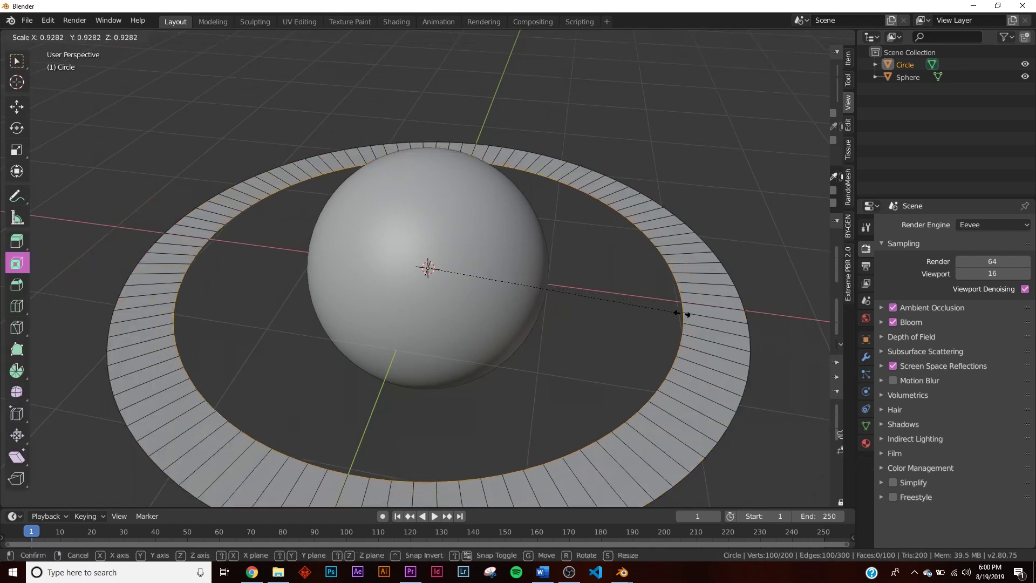
left_click(674, 317)
key("Tab")
middle_click_drag(674, 316, 600, 274)
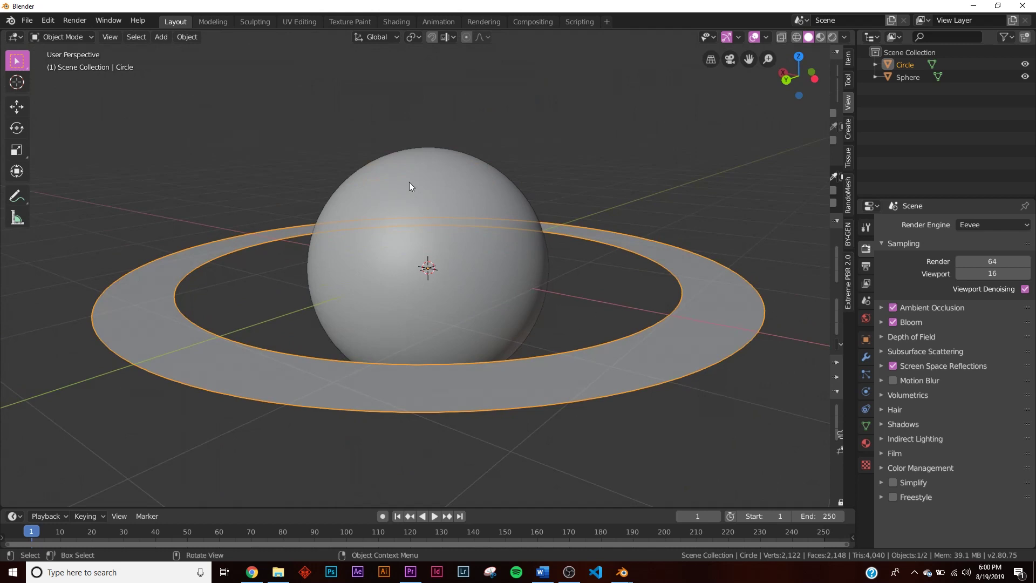
Step: Switch to the Shading workspace with Look Dev display and lower the opacity of the viewport's environment background
left_click(395, 21)
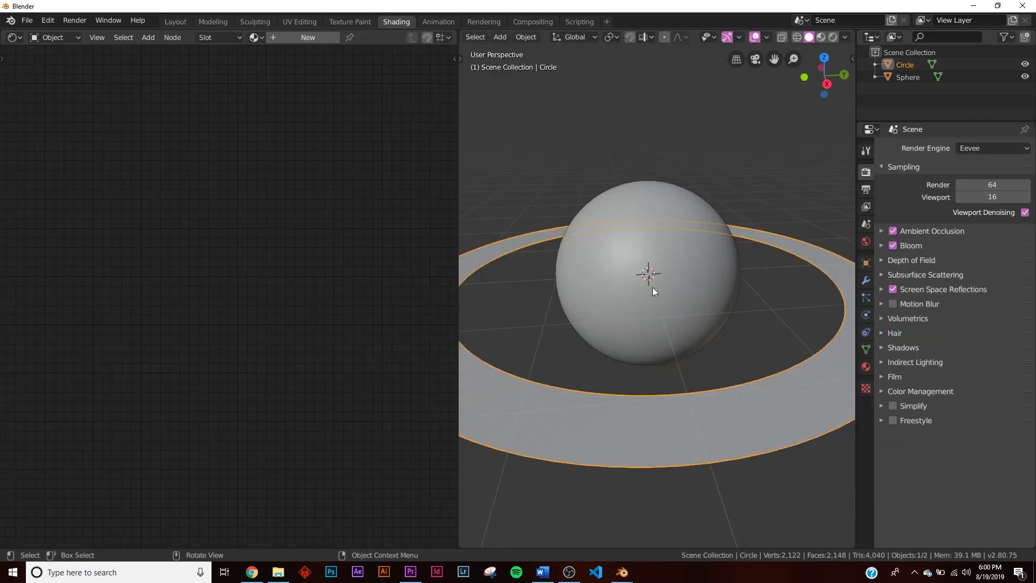
key("z")
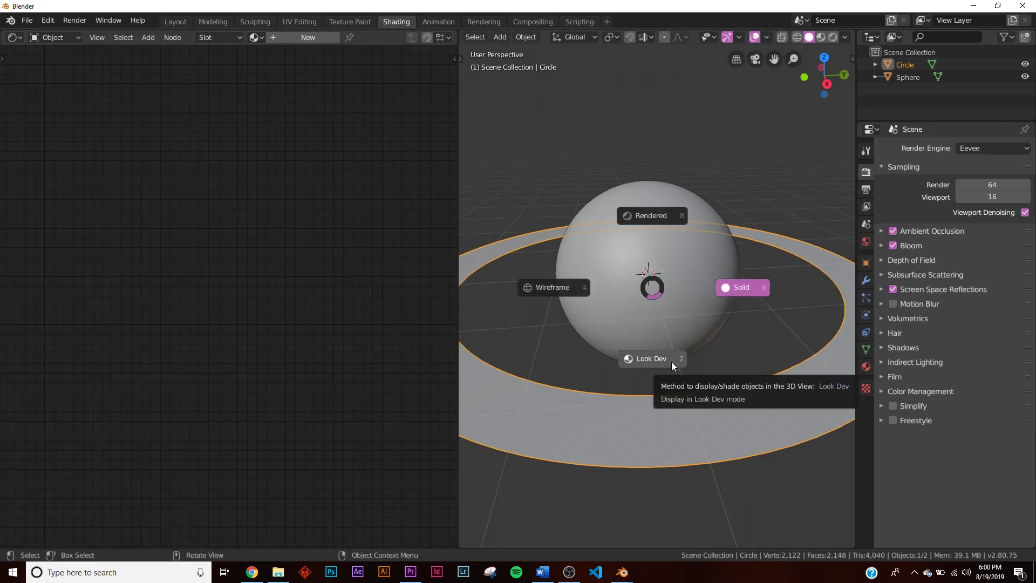
key("2")
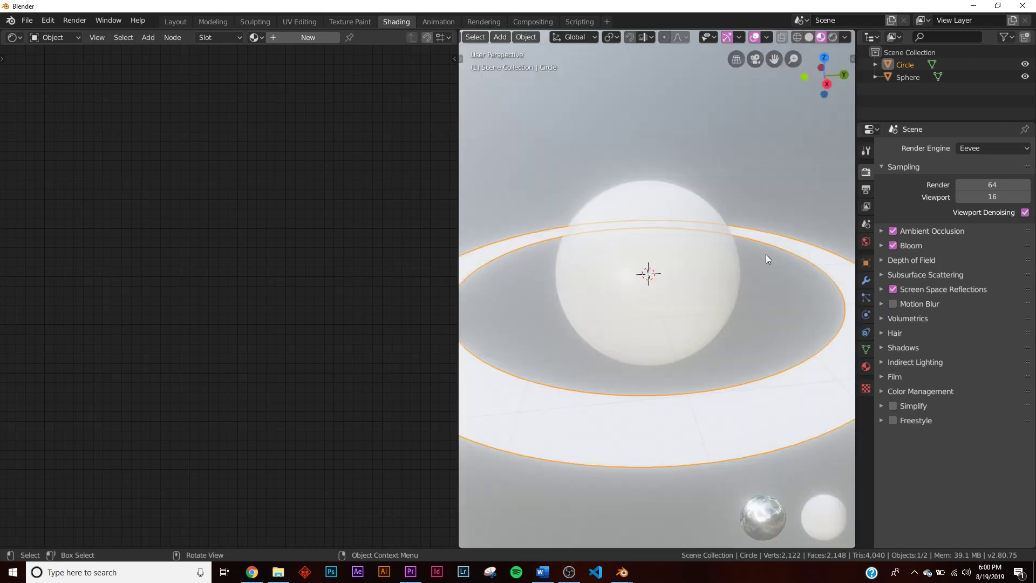
left_click(844, 37)
left_click_drag(808, 177, 772, 178)
Step: Hide the sphere and create a new material on the ring
left_click(690, 260)
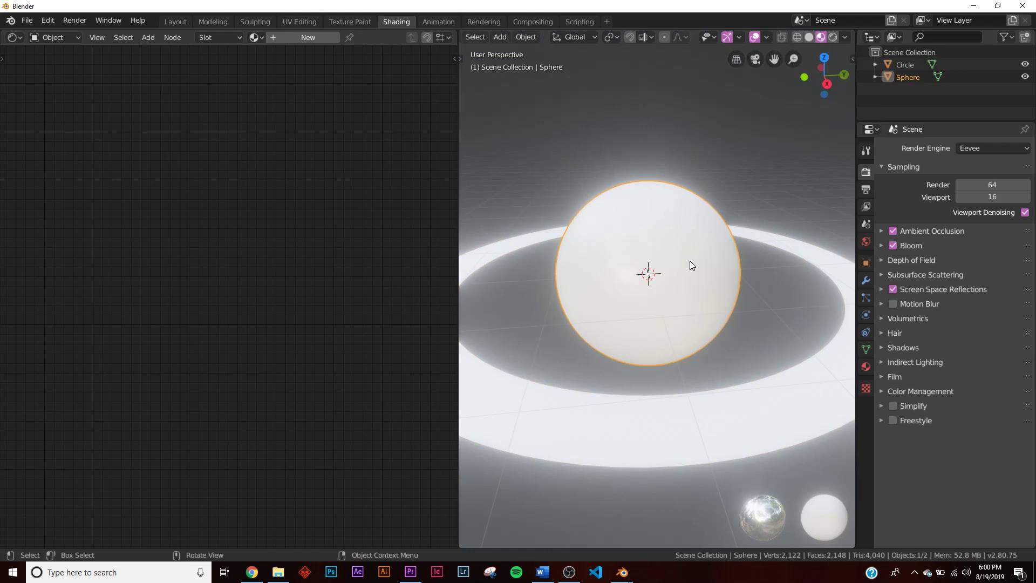
key("h")
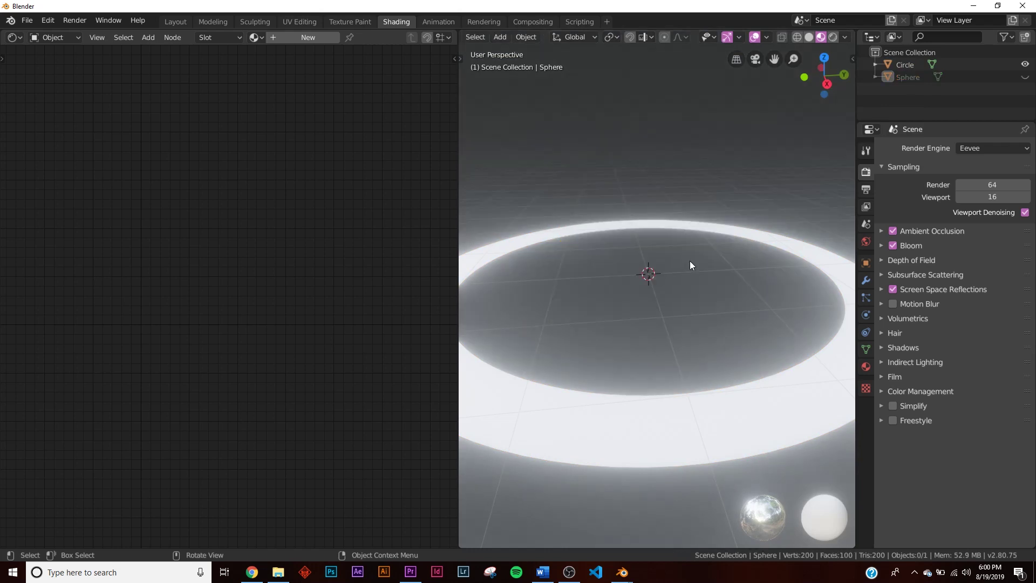
left_click(633, 444)
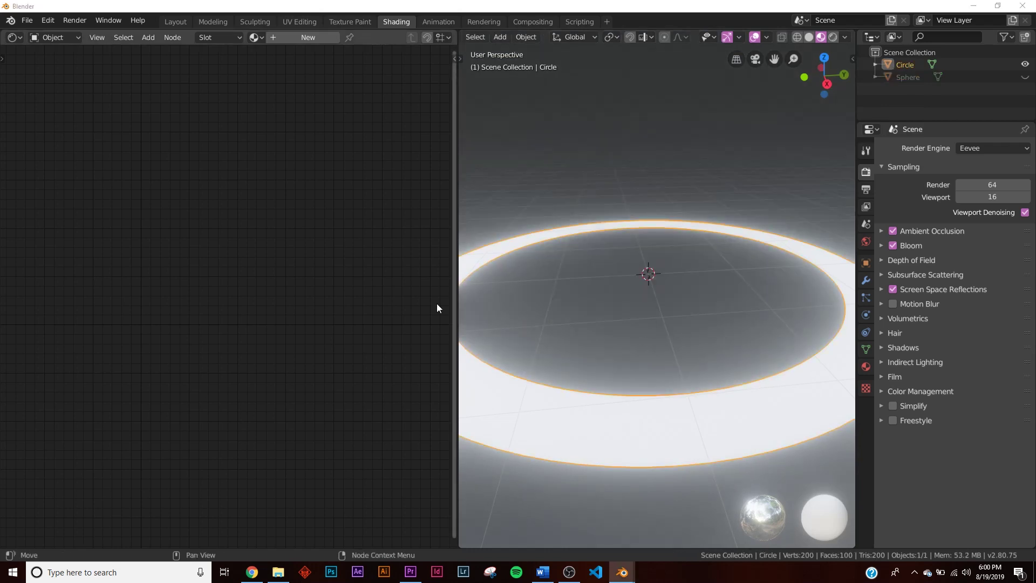
left_click(294, 37)
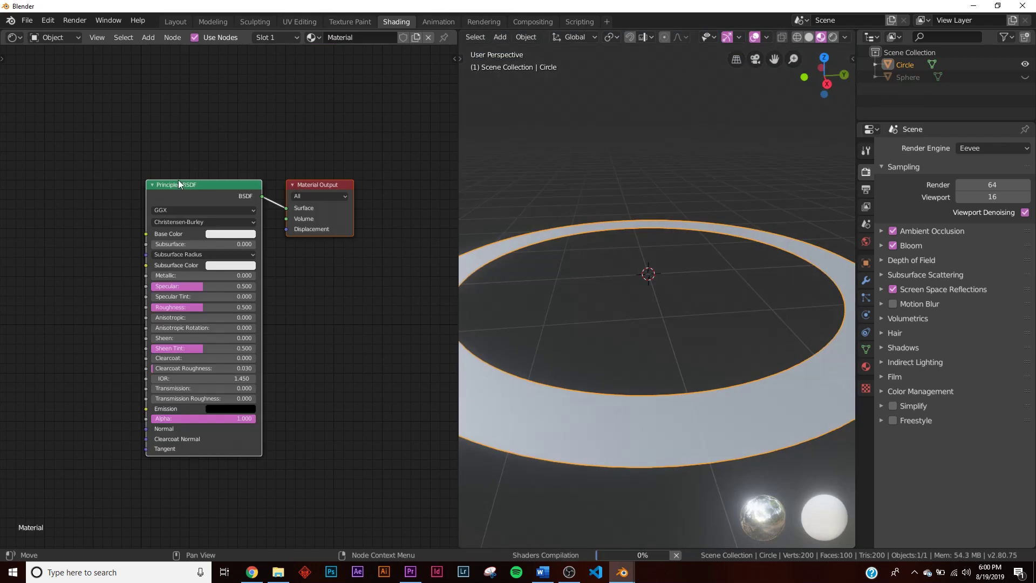
Step: Delete the ring material's Principled BSDF node and place a Mix Shader node before the Material Output
key("x")
scroll(265, 224, "up", 2)
middle_click_drag(258, 206, 257, 213)
key("shift+a")
left_click(240, 205)
type("mic")
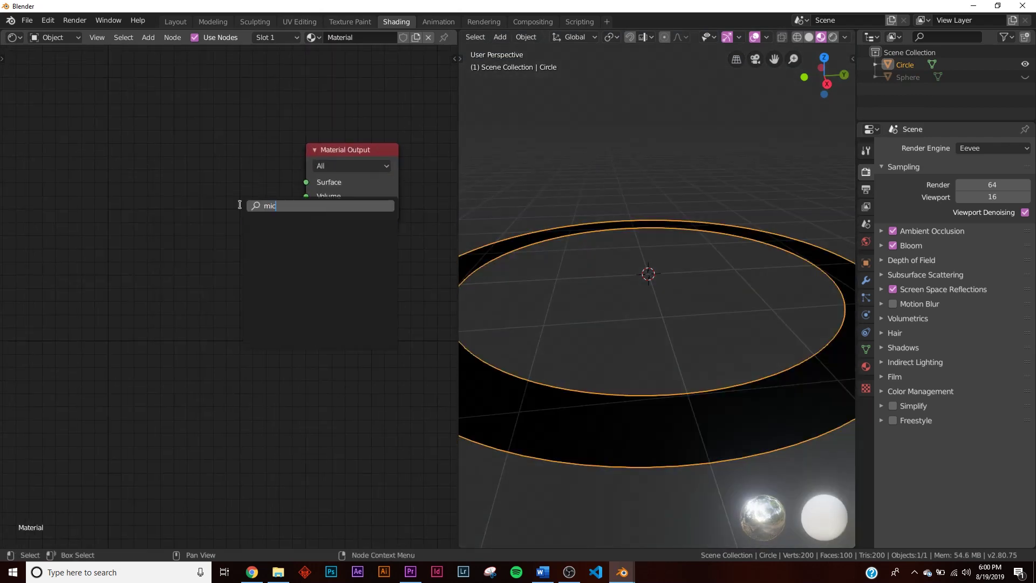
left_click(254, 225)
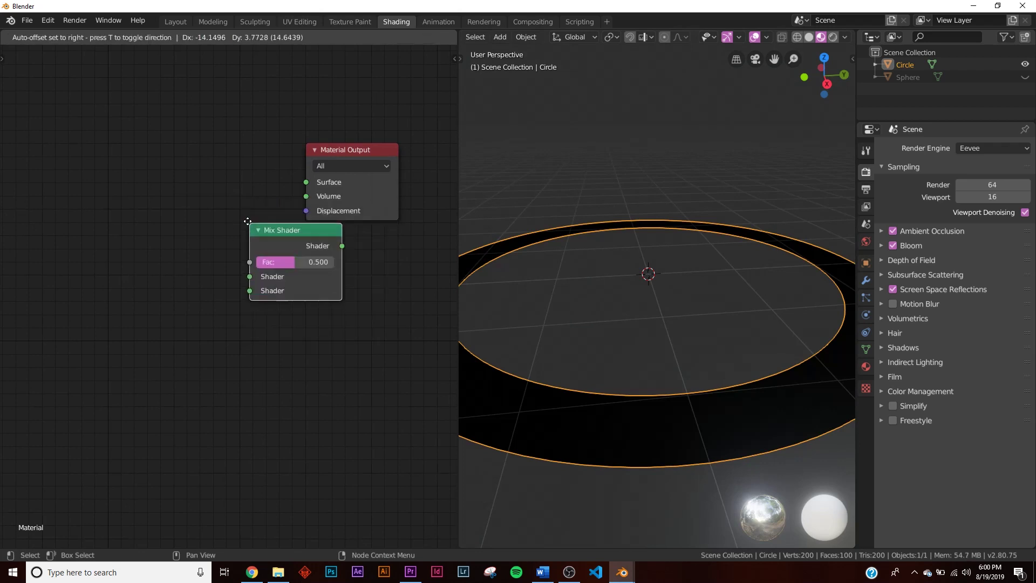
left_click(155, 185)
middle_click_drag(153, 180, 262, 157)
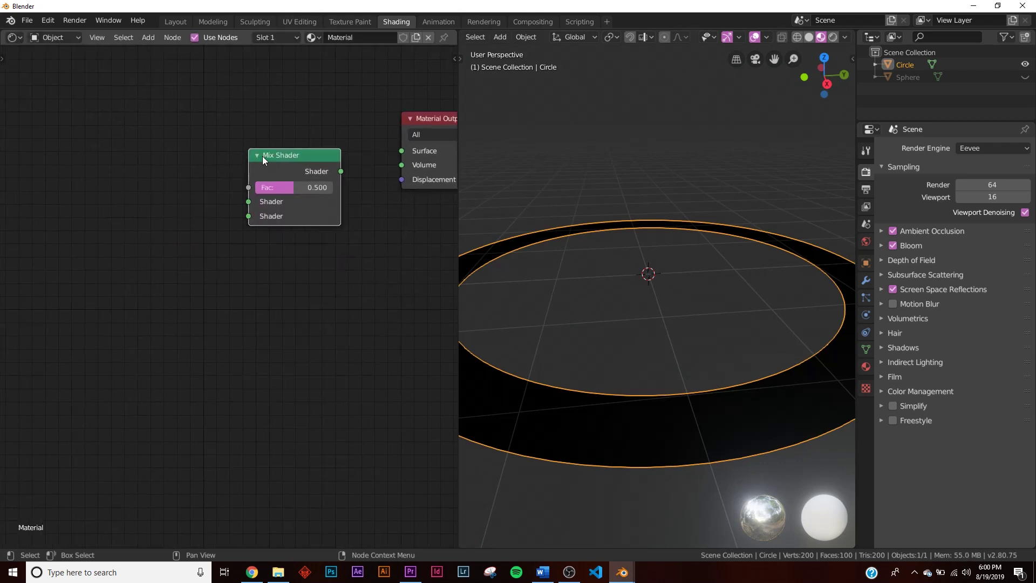
Step: Add a Transparent BSDF node and place it below and before the Mix Shader
key("shift+a")
left_click(196, 151)
key("shift+a")
left_click(209, 202)
type("tr")
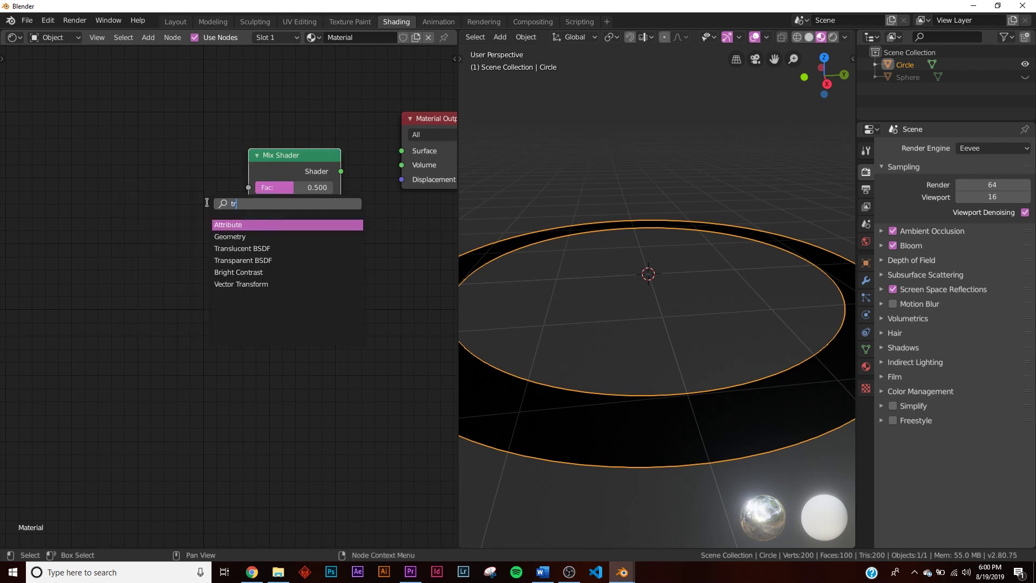
left_click(259, 259)
left_click(141, 273)
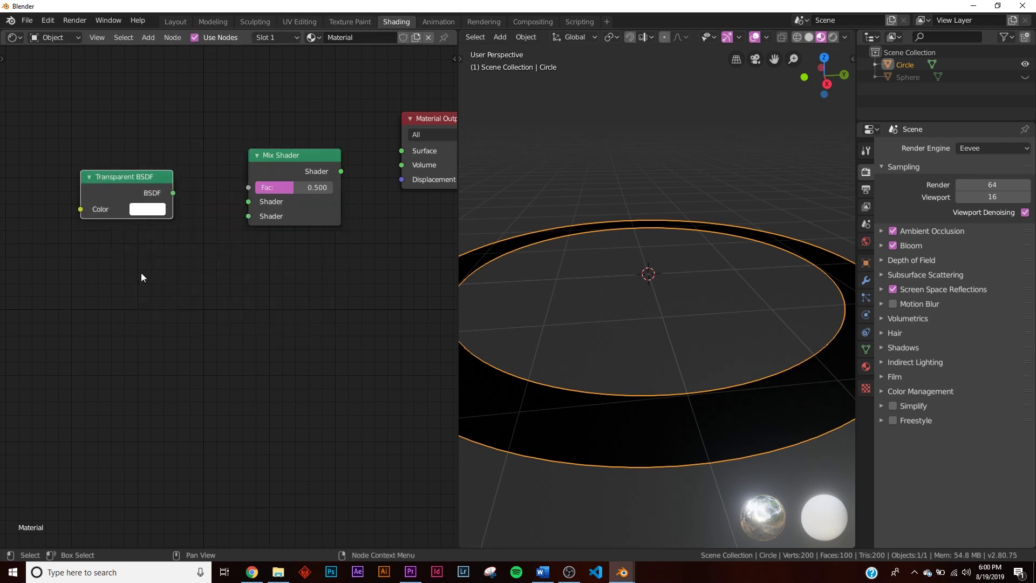
left_click_drag(120, 188, 125, 243)
Step: Add an Emission node directly above the Transparent BSDF node
key("shift+a")
left_click(148, 150)
type("em")
left_click(162, 173)
left_click(125, 178)
Step: Link Emission and Transparent BSDF to the Mix Shader's first and second shader inputs, and the Mix Shader to the Material Output's Surface
left_click_drag(178, 248, 248, 215)
left_click_drag(172, 169, 233, 210)
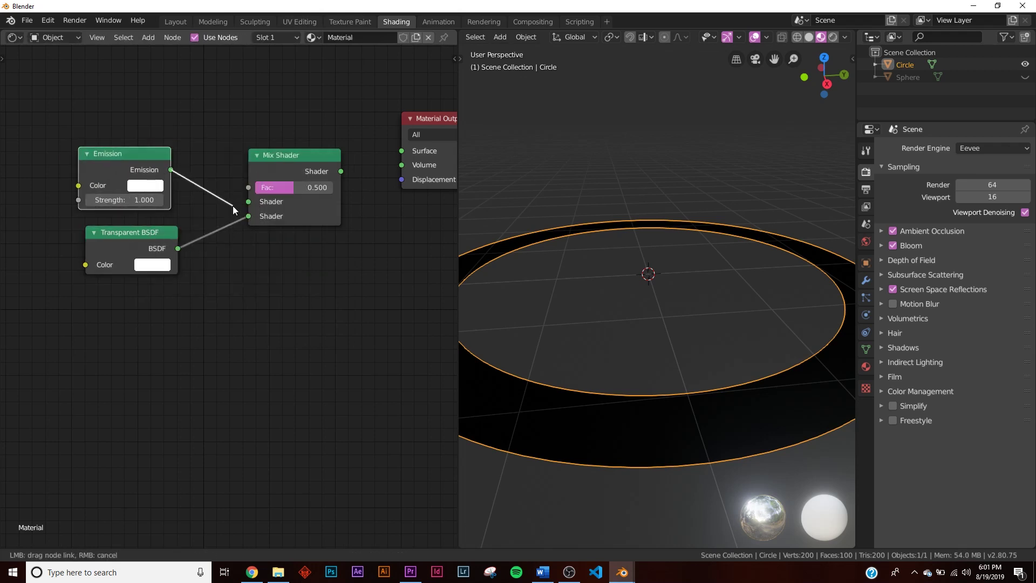
left_click_drag(274, 175, 272, 136)
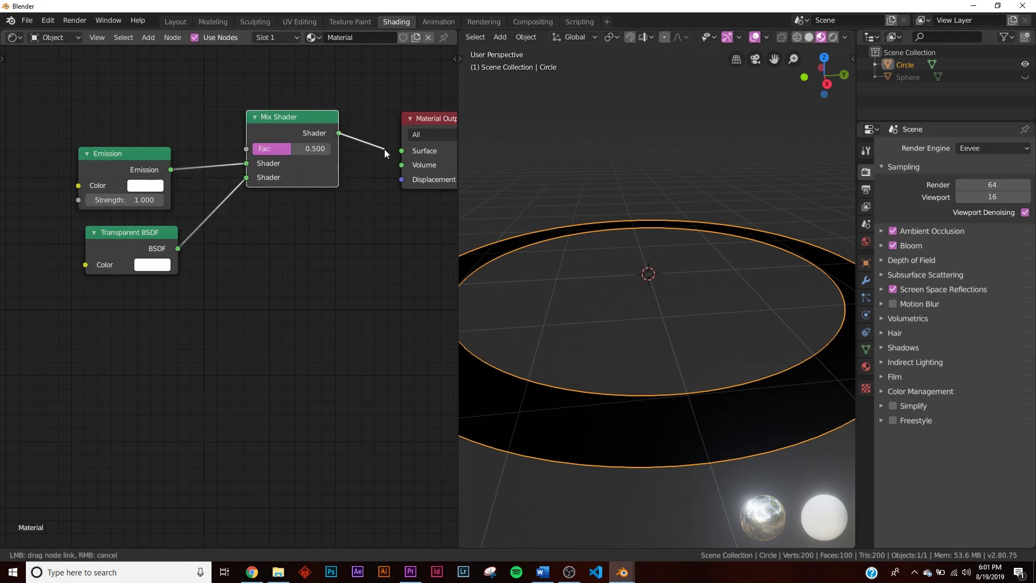
left_click_drag(404, 157, 403, 153)
middle_click_drag(306, 149, 308, 251)
mouse_move(662, 310)
middle_mouse_down()
mouse_move(666, 300)
mouse_move(662, 310)
middle_mouse_up()
left_click_drag(272, 219, 271, 190)
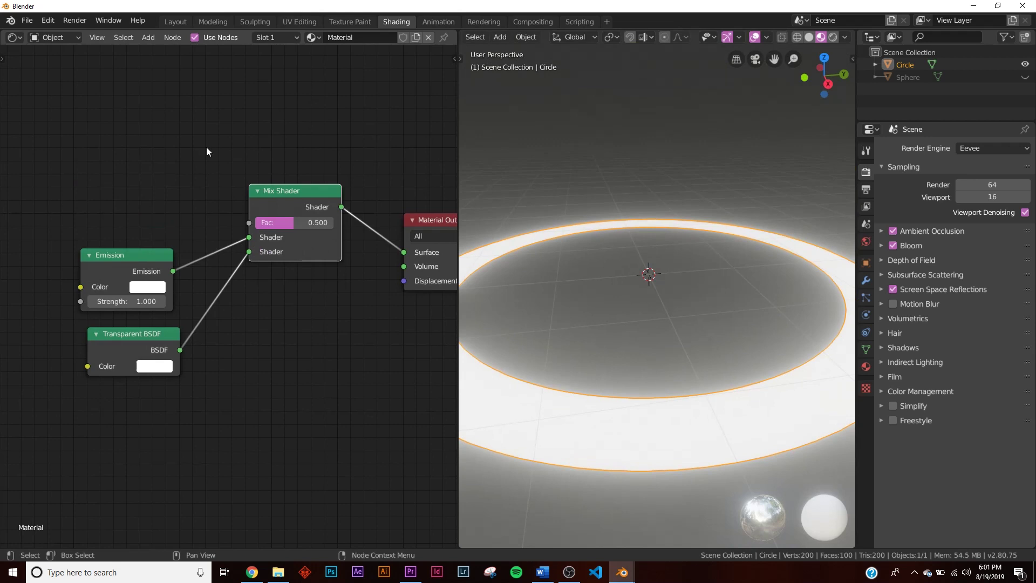
Step: Add a ColorRamp node before the Mix Shader and link its Color output to the Mix Shader's Fac
key("shift+a")
left_click(178, 129)
type("col")
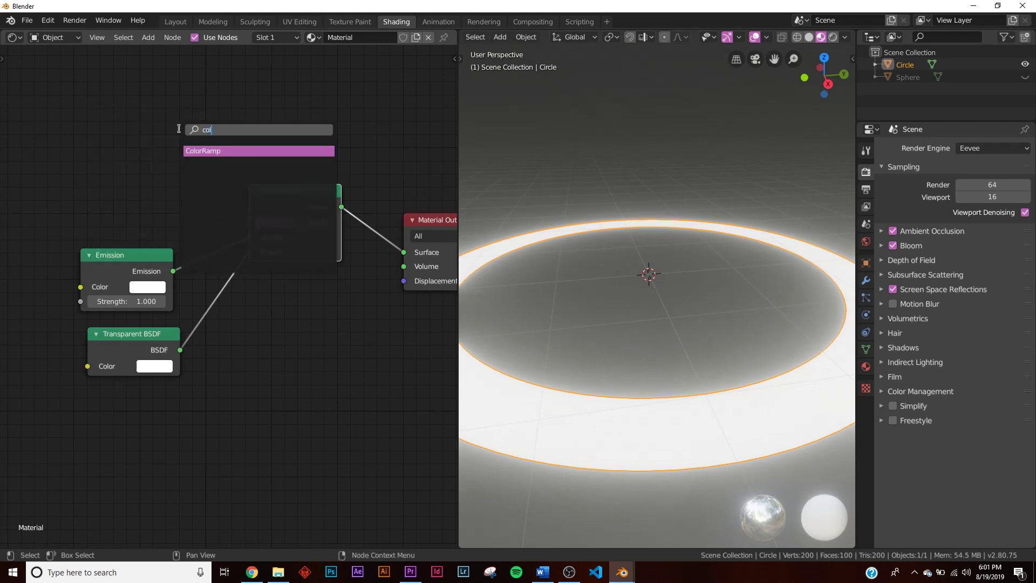
key("Return")
left_click(24, 108)
left_click_drag(161, 119, 249, 222)
Step: Add a Wave Texture node before the ColorRamp and link its Color output to the ColorRamp's Fac
middle_click_drag(66, 127, 219, 160)
middle_click_drag(57, 158, 115, 156)
key("shift+a")
left_click(115, 156)
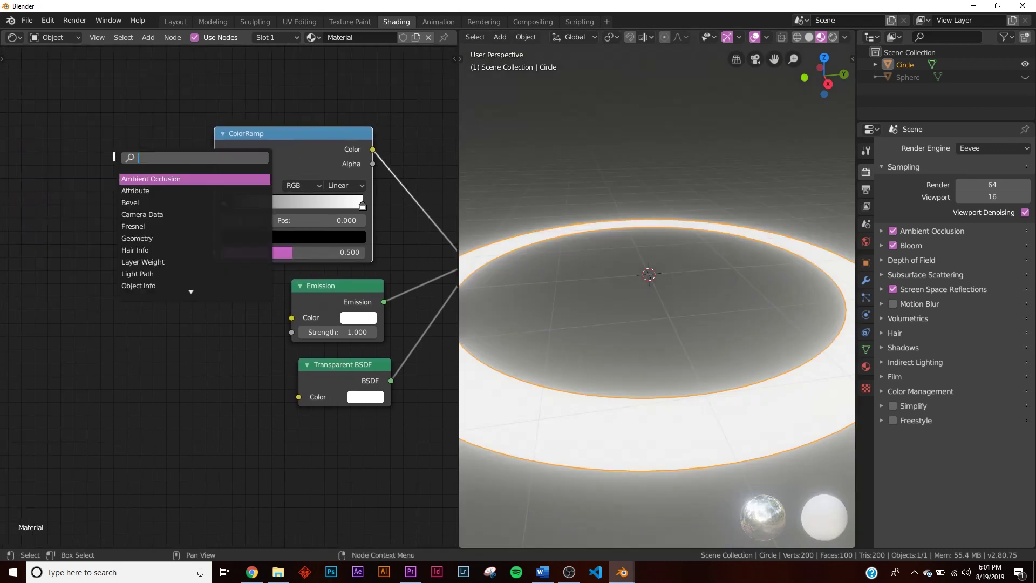
type("wave")
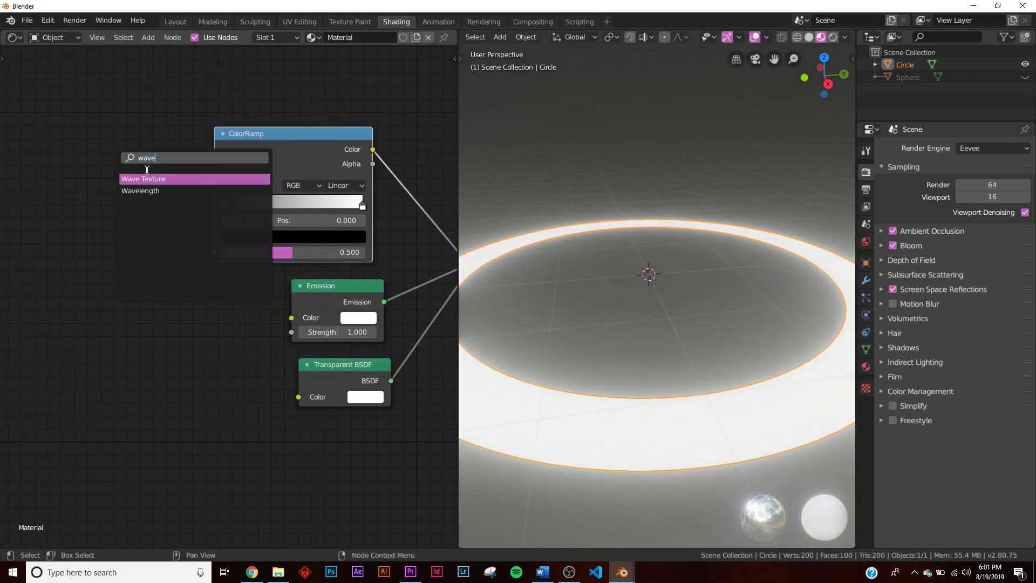
key("Return")
left_click(80, 193)
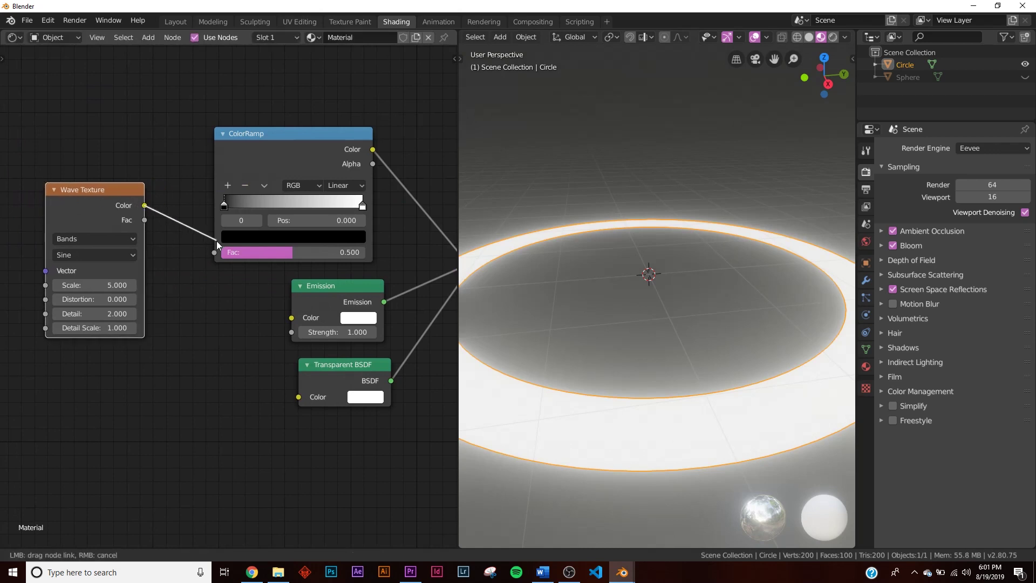
left_click_drag(216, 241, 215, 250)
Step: Add a Mapping node and place it before the Wave Texture
scroll(172, 207, "up", 10, "ctrl")
key("g")
left_click(394, 293)
key("shift+a")
left_click(212, 186)
type("map")
left_click(227, 219)
left_click(10, 187)
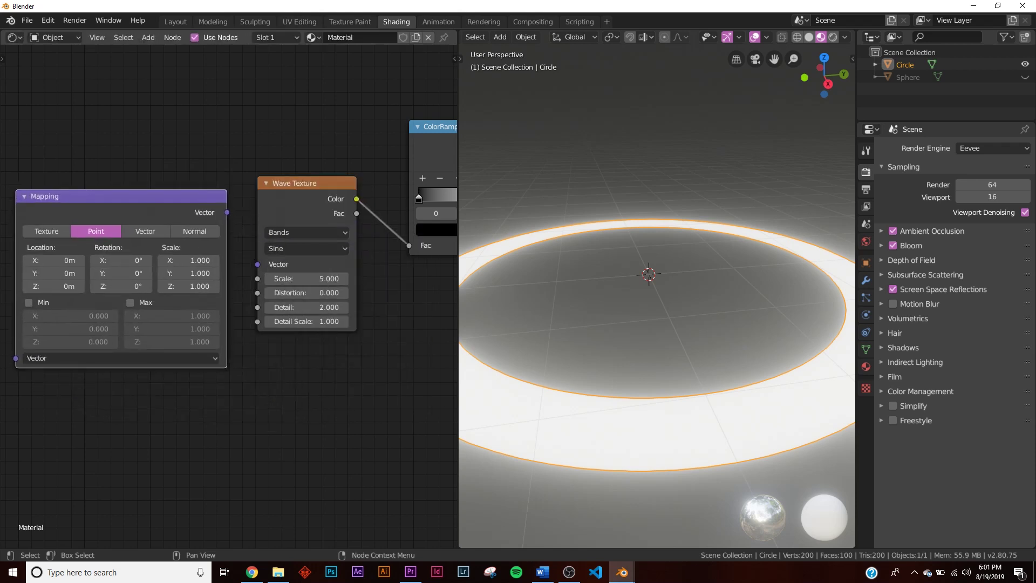
Step: Add a Texture Coordinate node, link its Object output to the Mapping node, and link Mapping to the Wave Texture's Vector
middle_click_drag(165, 271, 443, 202)
key("shift+a")
left_click(137, 144)
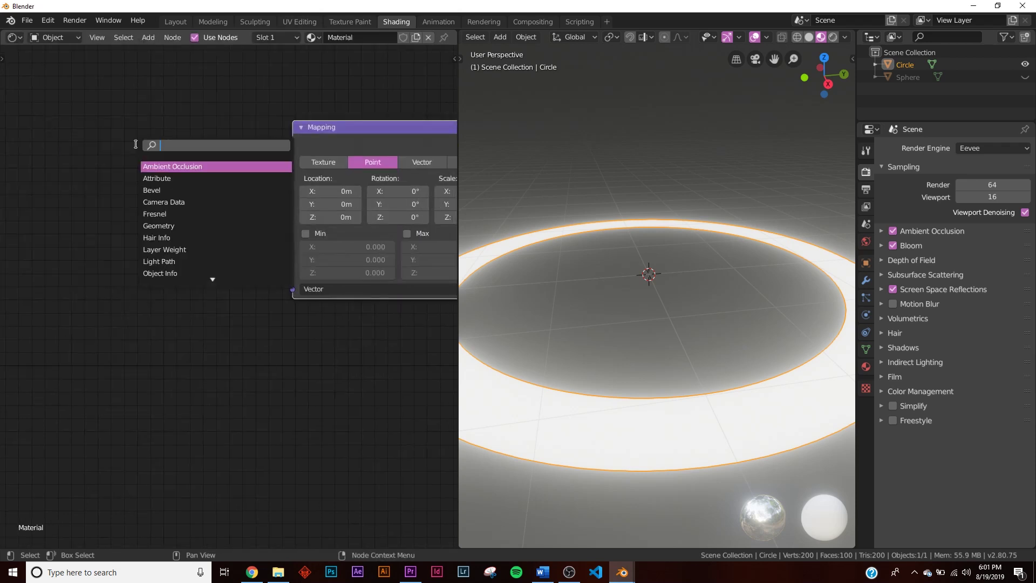
type("te")
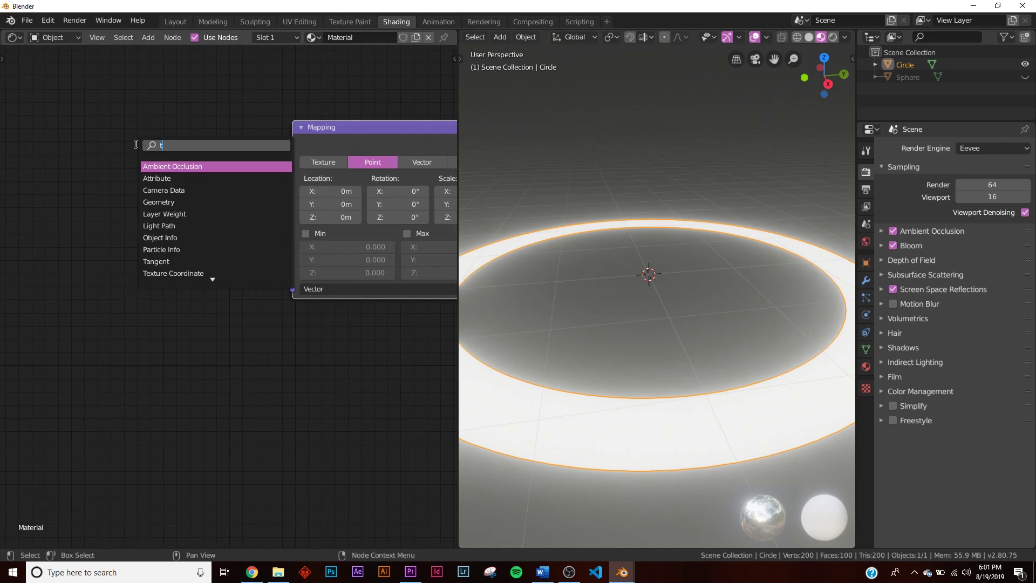
left_click(162, 178)
left_click(206, 257)
left_click_drag(212, 243, 292, 289)
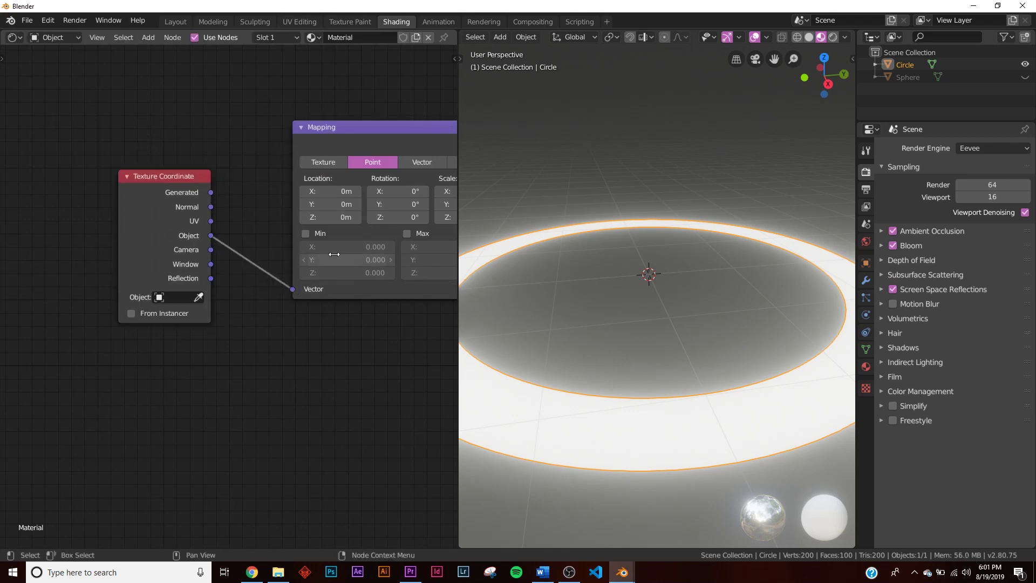
middle_click_drag(292, 289, 251, 183)
left_click_drag(241, 185, 272, 237)
Step: Turn off Bloom in the Eevee render settings
scroll(273, 237, "down", 2)
middle_click_drag(329, 249, 229, 268)
scroll(229, 268, "up", 4)
middle_click_drag(641, 364, 684, 375)
middle_click_drag(380, 233, 295, 237)
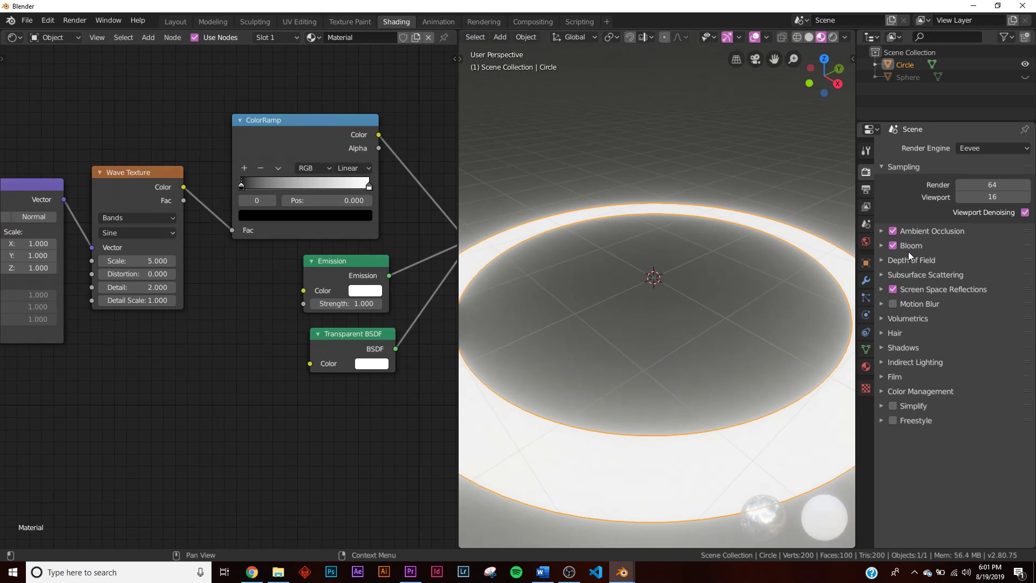
left_click(893, 245)
mouse_move(602, 254)
middle_mouse_down()
mouse_move(601, 319)
mouse_move(593, 239)
middle_mouse_up()
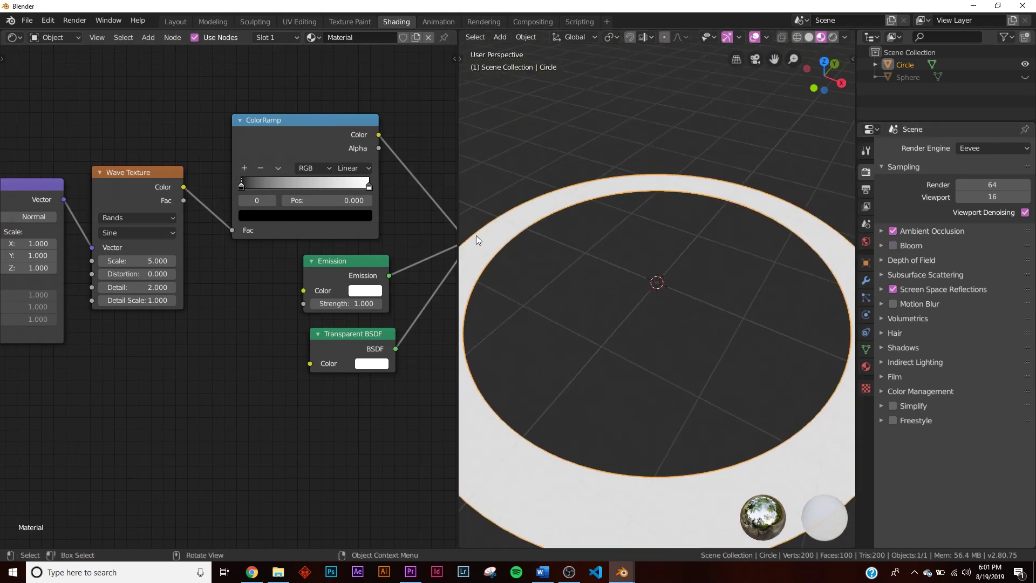
Step: Move the ColorRamp's white stop to position 0.402
scroll(260, 243, "up", 2)
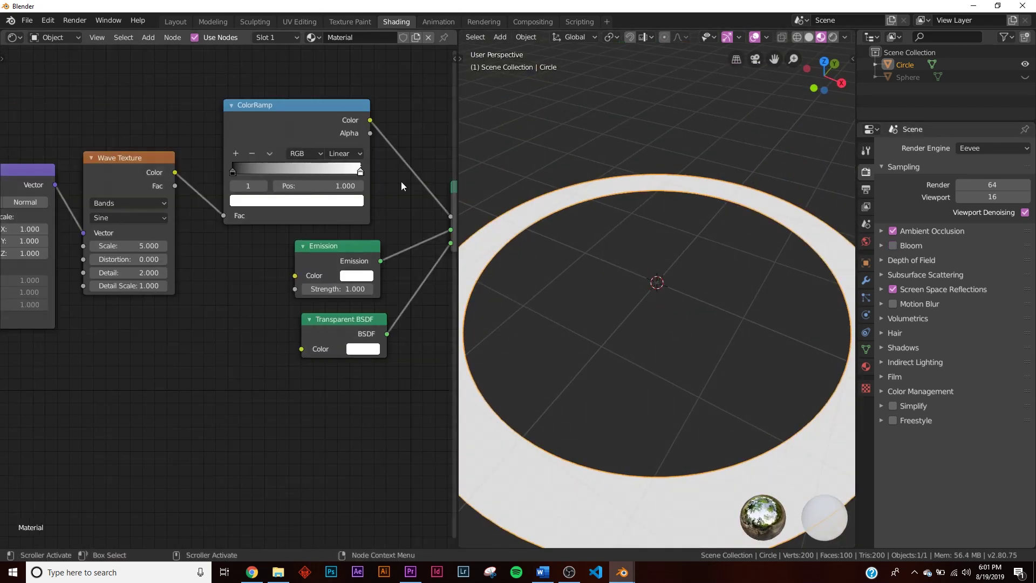
scroll(400, 185, "up", 2)
left_click_drag(381, 154, 283, 167)
middle_click_drag(688, 209, 666, 279)
Step: Change the Wave Texture's pattern type to Rings and check the pattern on the ring mesh
middle_click_drag(124, 278, 263, 272)
scroll(220, 249, "up", 4)
left_click(224, 159)
left_click(225, 209)
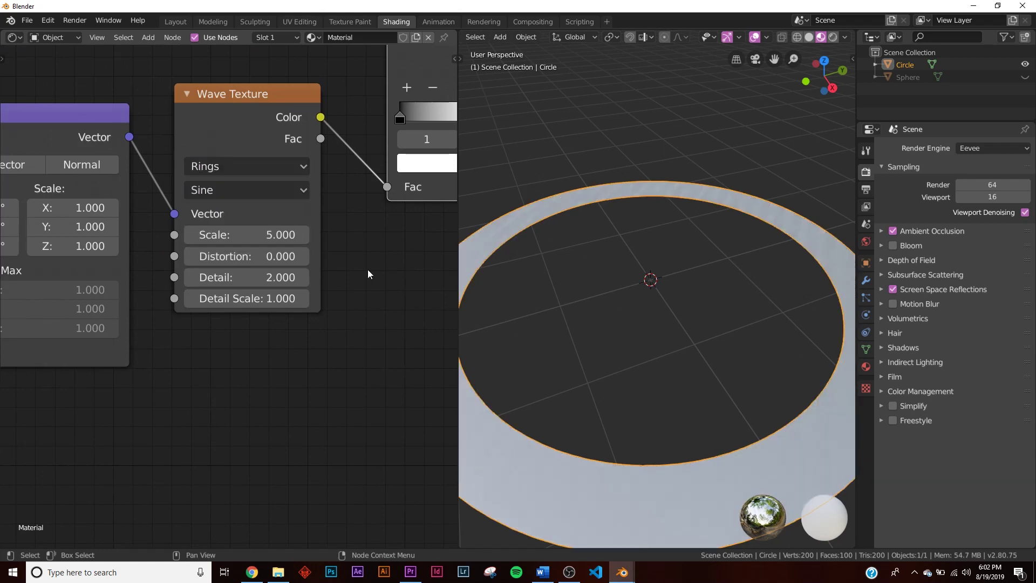
middle_click_drag(694, 265, 696, 241)
scroll(696, 280, "down", 3)
scroll(694, 279, "up", 4)
scroll(584, 262, "down", 4)
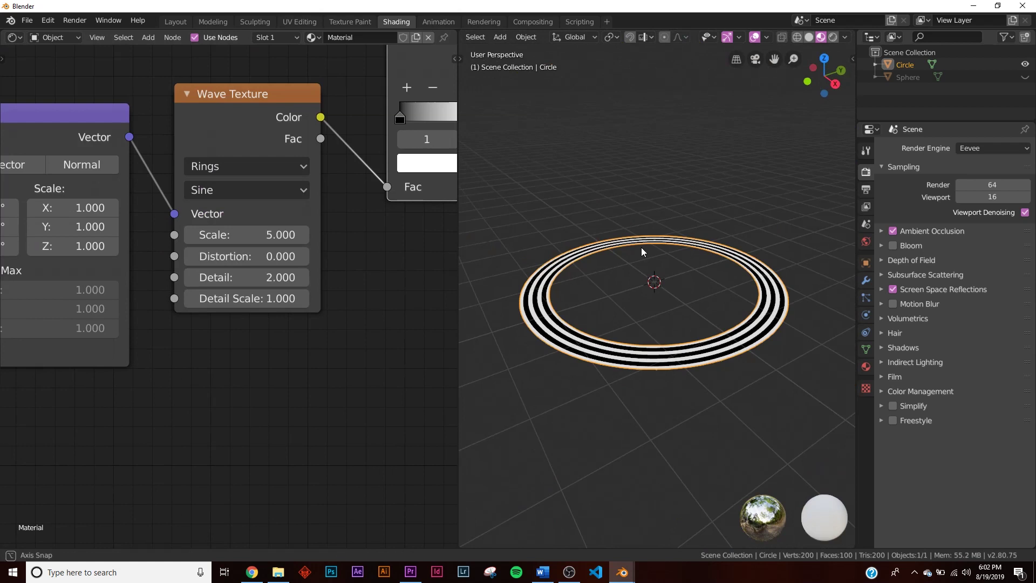
scroll(640, 250, "up", 4)
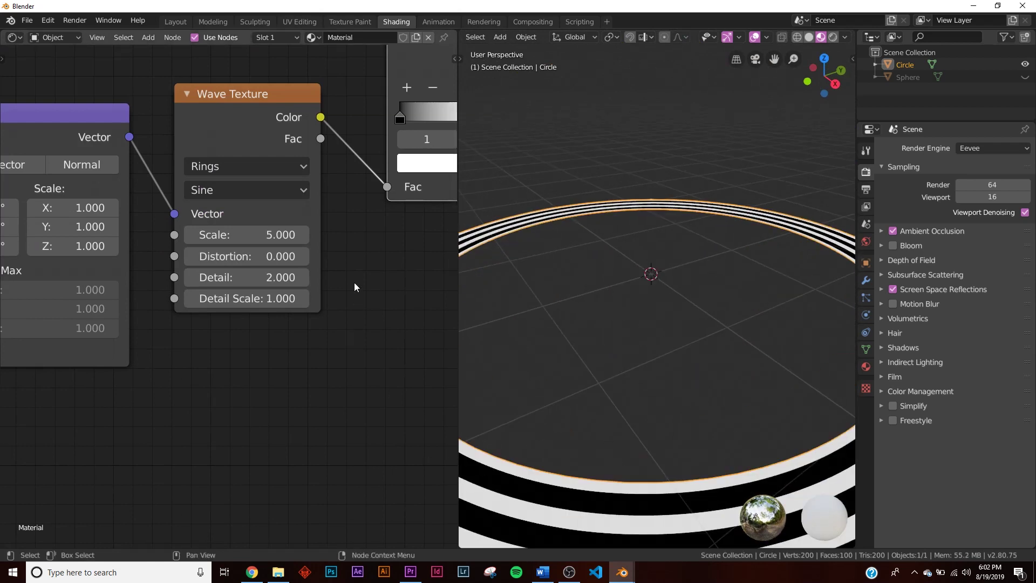
Step: Set the ring material's Blend Mode to Alpha Clip and inspect the transparent gaps
left_click(866, 367)
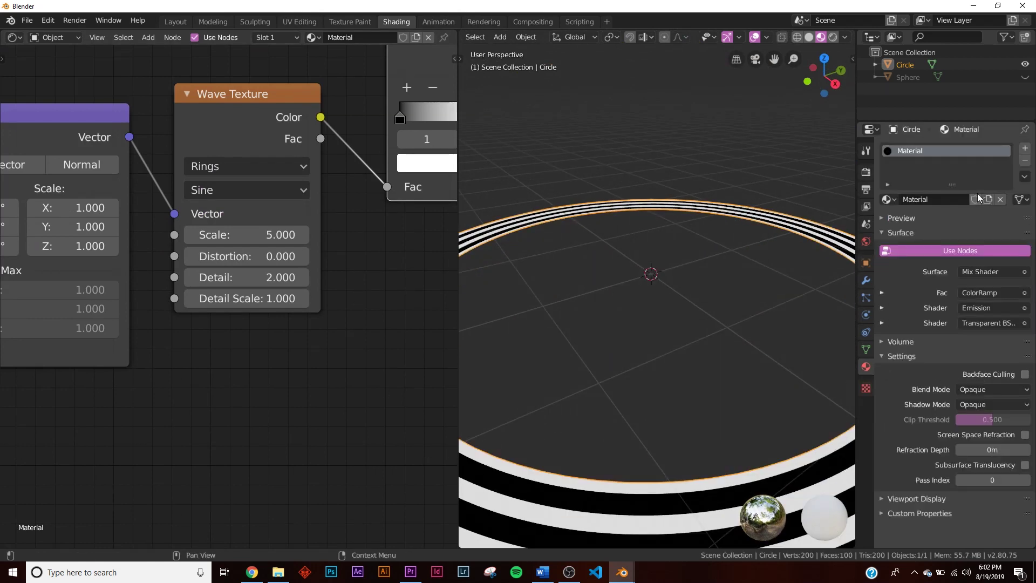
left_click(989, 389)
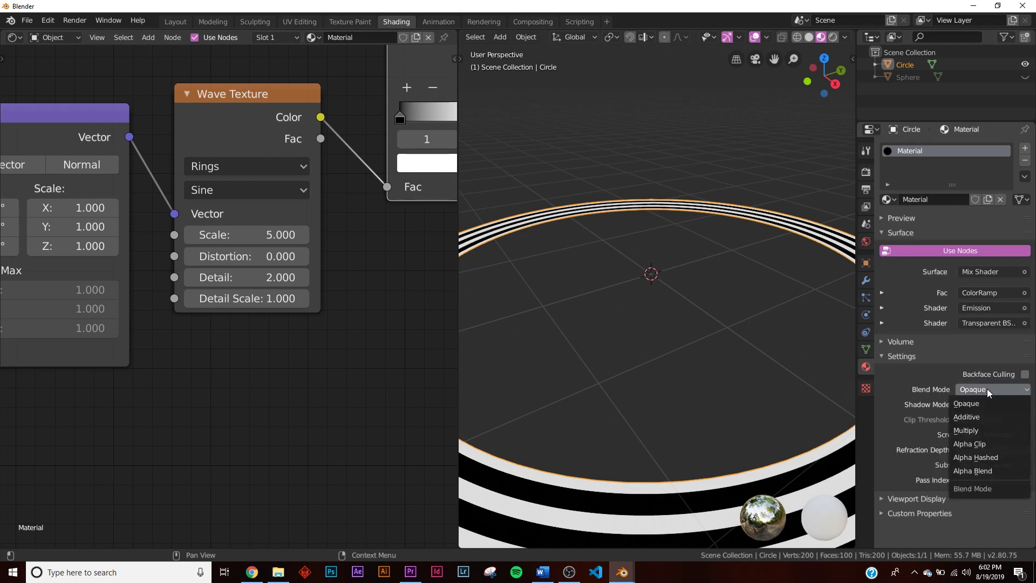
left_click(988, 444)
middle_click_drag(626, 324, 641, 275)
scroll(631, 385, "down", 3)
scroll(629, 349, "up", 3)
scroll(624, 325, "up", 3)
scroll(641, 297, "up", 4)
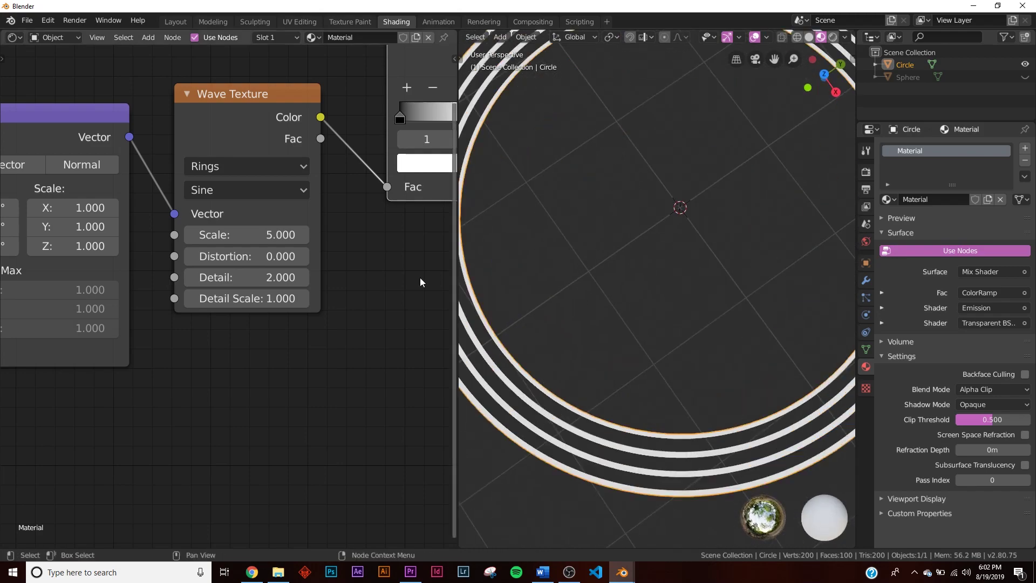
Step: Set the Wave Texture's Scale to 15.7 and inspect the ring from several views
left_click_drag(245, 235, 297, 235)
mouse_move(642, 226)
middle_mouse_down()
mouse_move(650, 302)
mouse_move(668, 266)
mouse_move(641, 231)
middle_mouse_up()
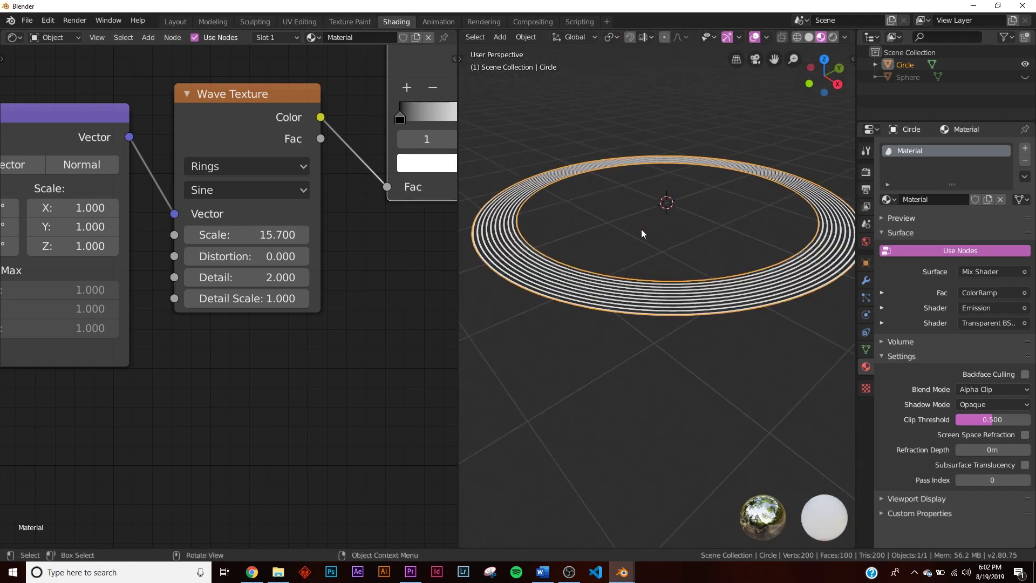
scroll(648, 287, "up", 1)
middle_click_drag(523, 296, 644, 415, "shift")
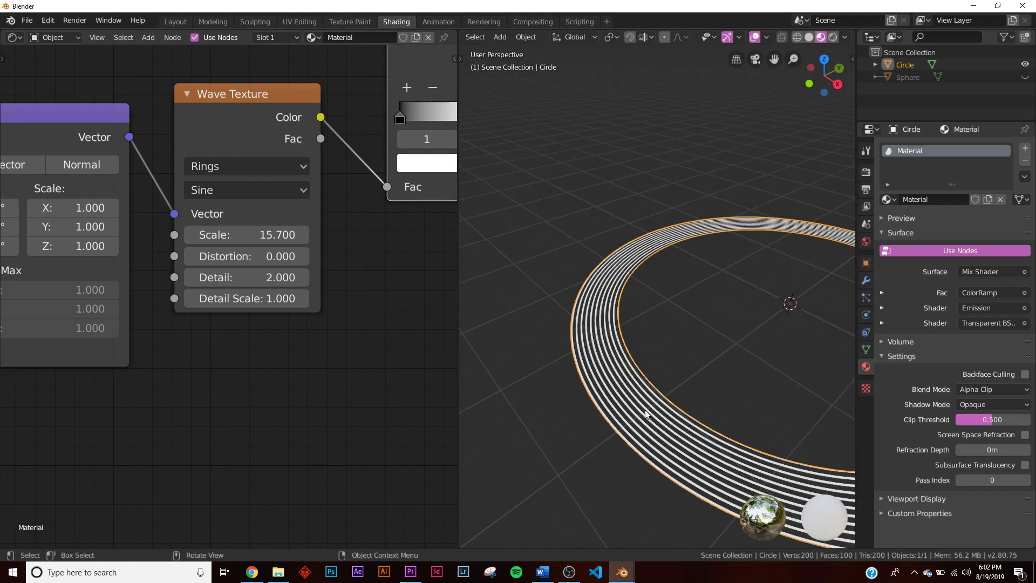
middle_click_drag(679, 383, 377, 350, "shift")
middle_click_drag(625, 365, 788, 363, "shift")
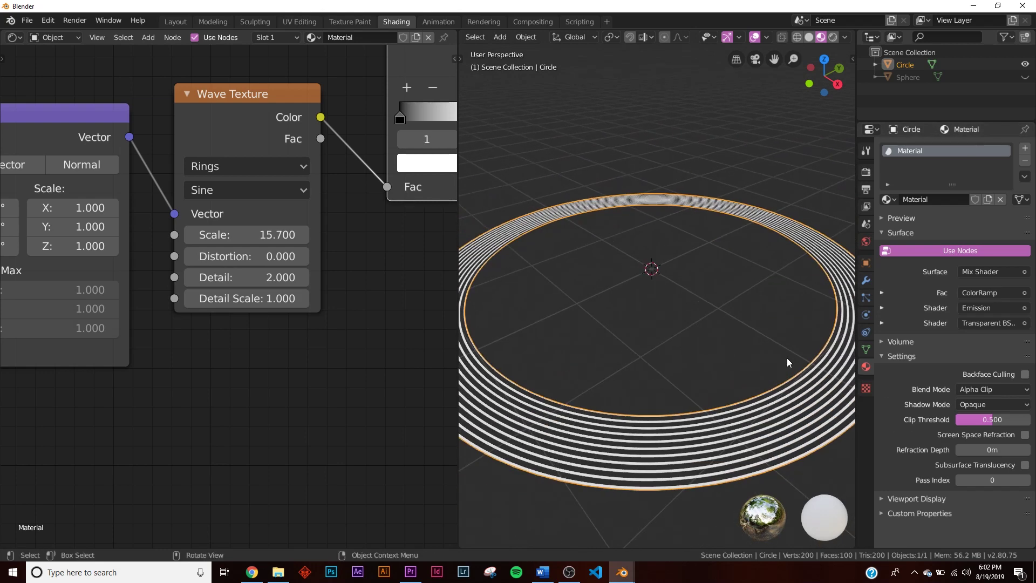
scroll(728, 333, "down", 3)
scroll(590, 296, "up", 2)
Step: Move all nodes except the Material Output further down, and disconnect the Mix Shader from the Material Output
scroll(324, 242, "down", 4)
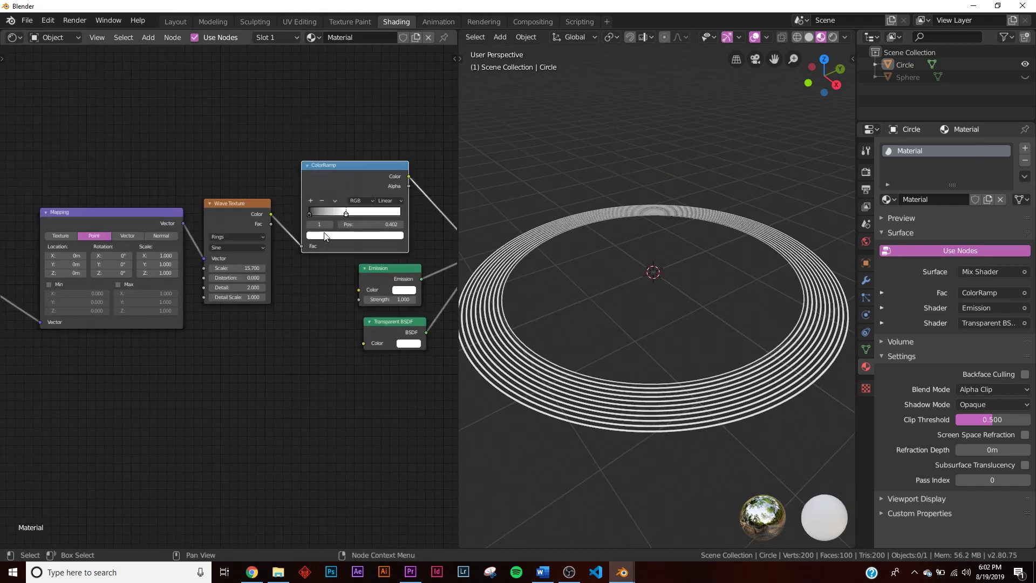
middle_click_drag(325, 236, 136, 274)
scroll(310, 308, "down", 1)
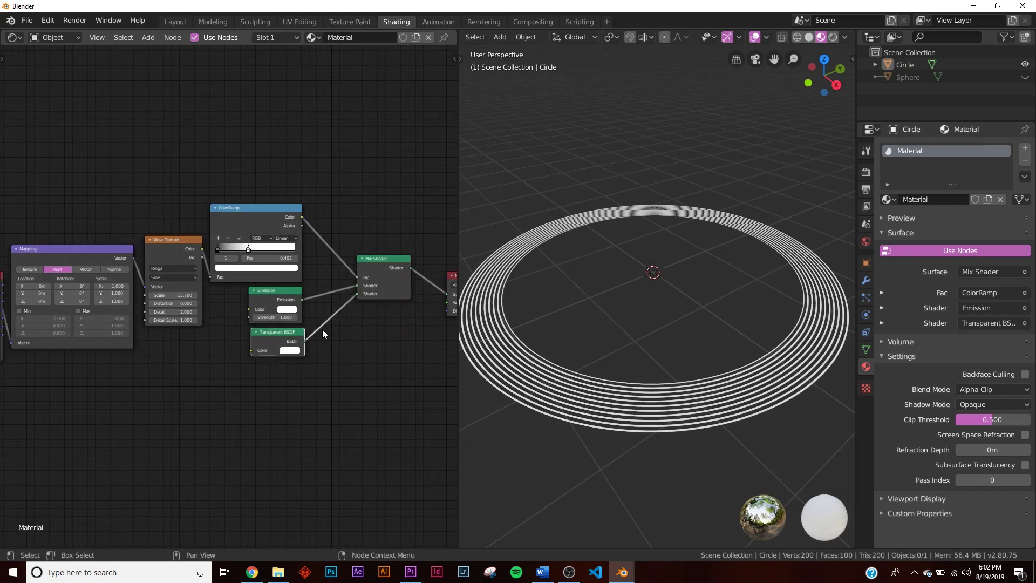
scroll(294, 259, "down", 2)
left_click_drag(13, 225, 358, 432)
key("g")
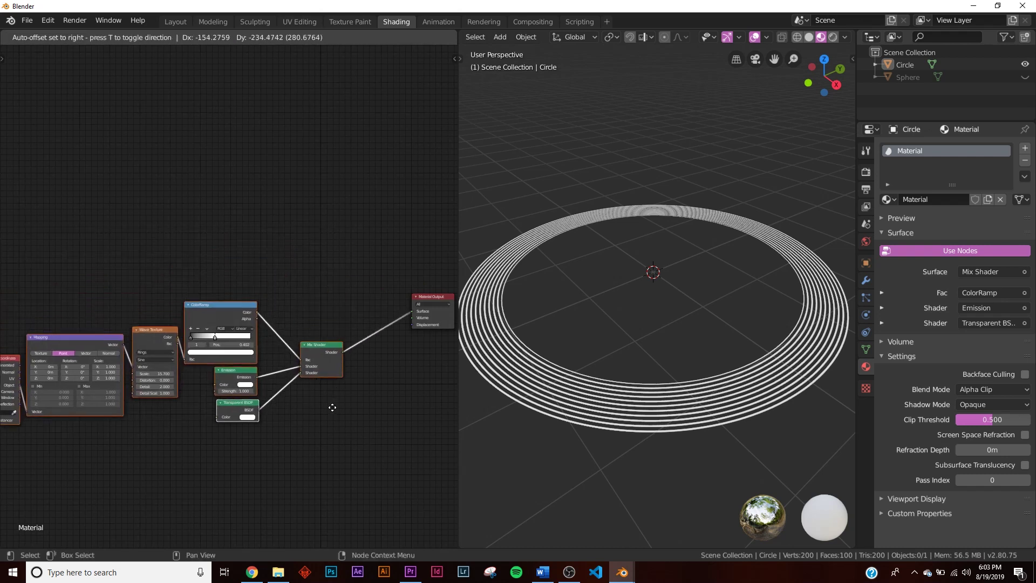
left_click(340, 438)
left_click_drag(413, 309, 364, 377)
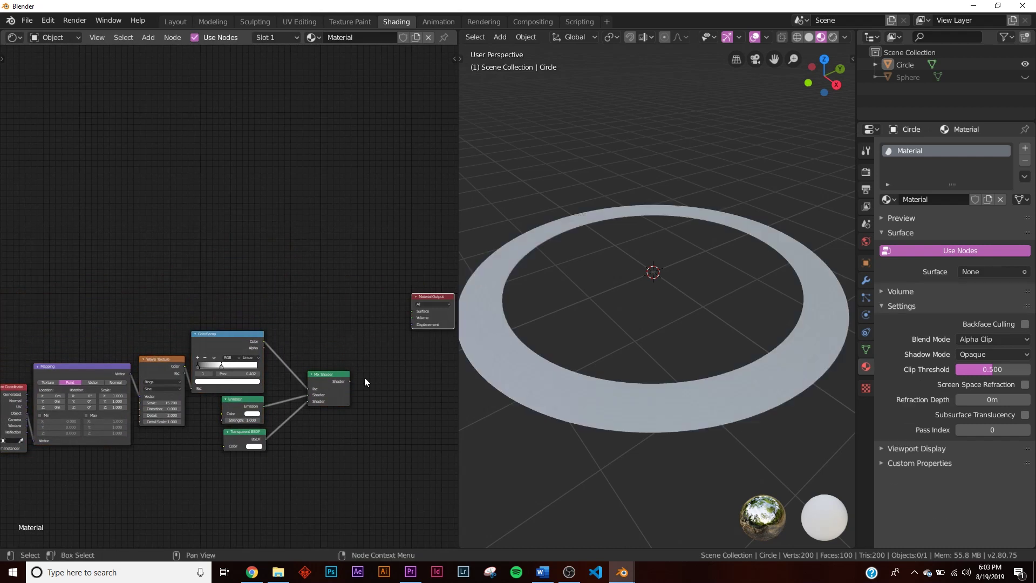
Step: Duplicate the nodes from Wave Texture through Mix Shader above the originals, and link the copied Mix Shader to the Material Output's Surface
middle_click_drag(286, 332, 288, 293)
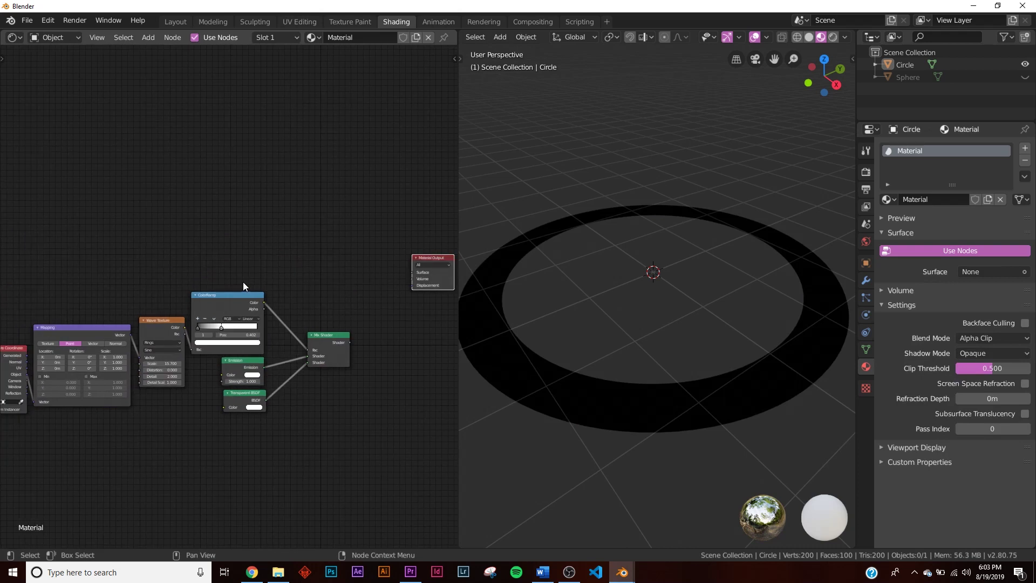
scroll(243, 282, "down", 2)
left_click_drag(167, 264, 309, 398)
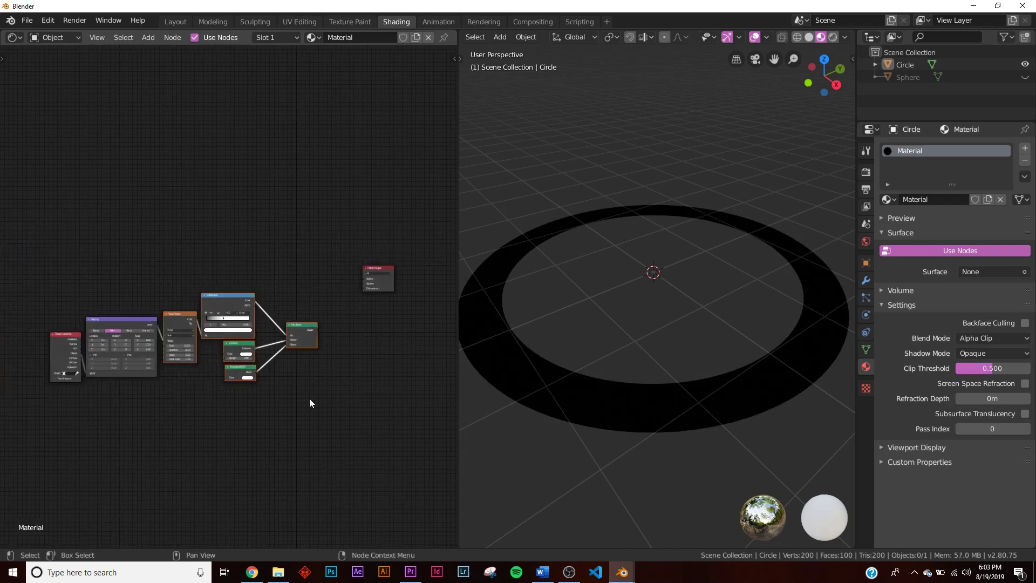
key("shift+d")
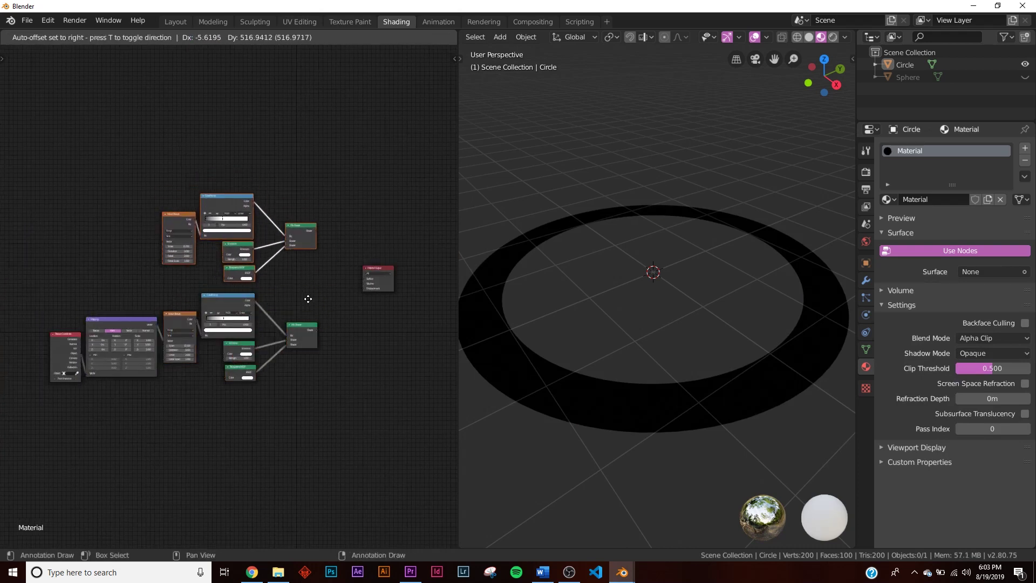
left_click(309, 298)
scroll(309, 303, "up", 5)
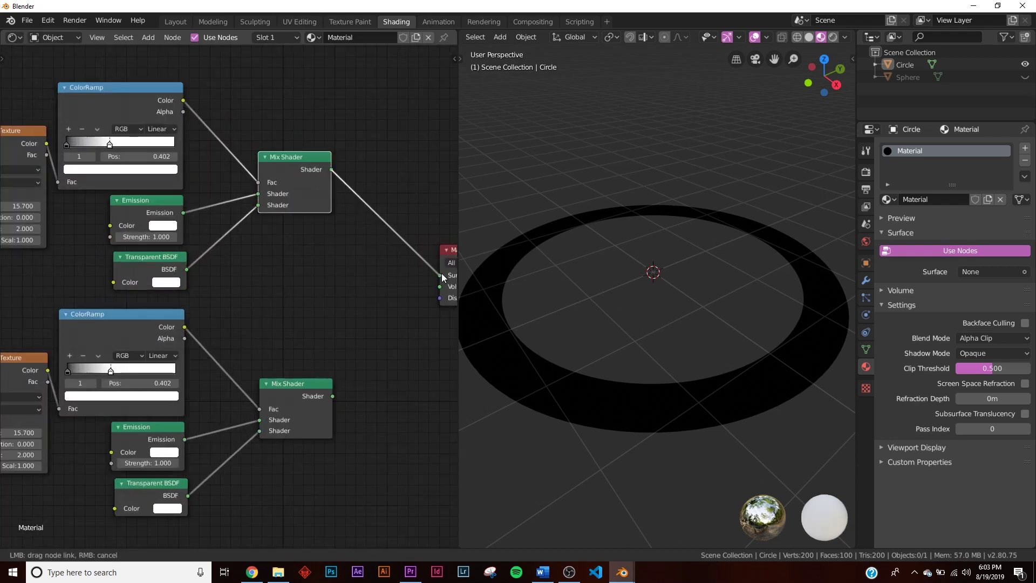
left_click_drag(442, 277, 440, 276)
Step: Replace the copied Wave Texture with a Voronoi Texture and link its Color output to the upper ColorRamp's Fac
middle_click_drag(16, 178, 244, 237)
scroll(268, 202, "up", 1)
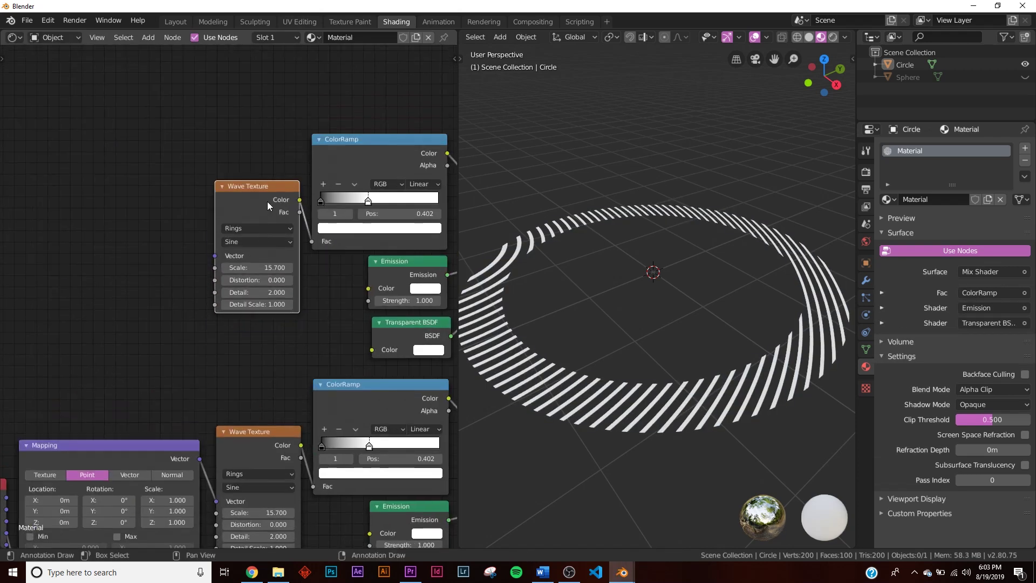
key("x")
key("shift+a")
left_click(267, 202)
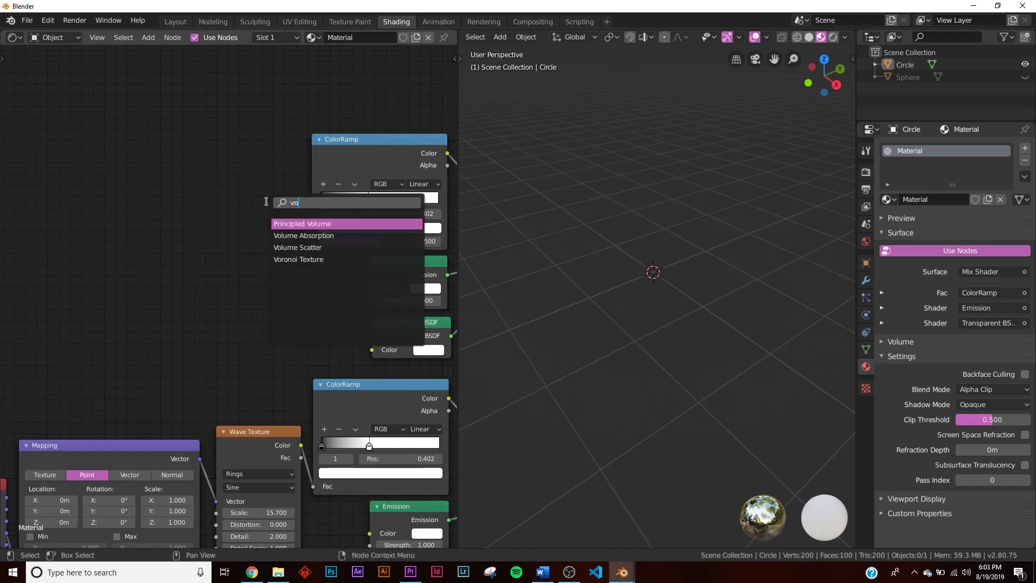
key("Return")
left_click(256, 239)
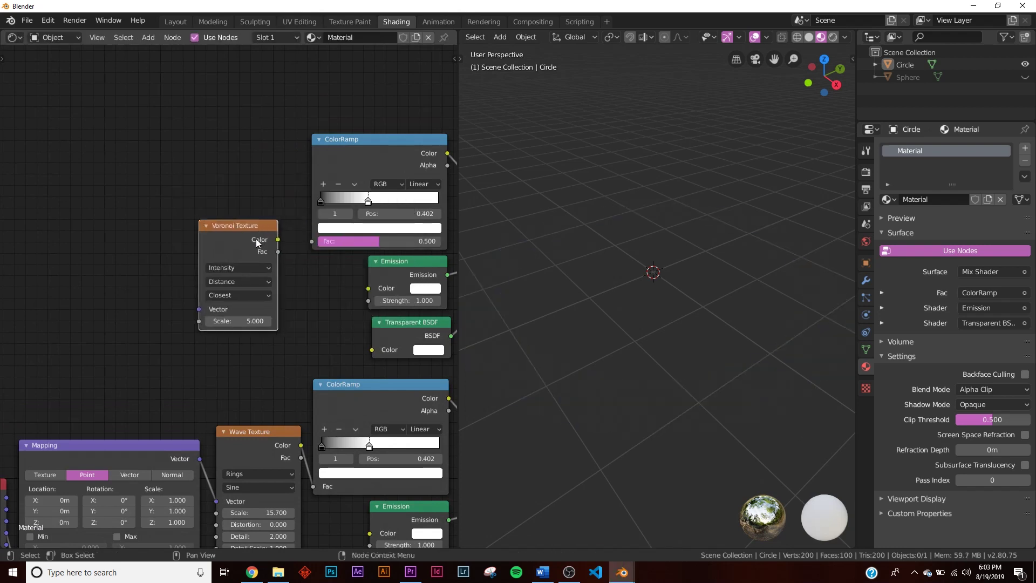
left_click_drag(278, 239, 312, 241)
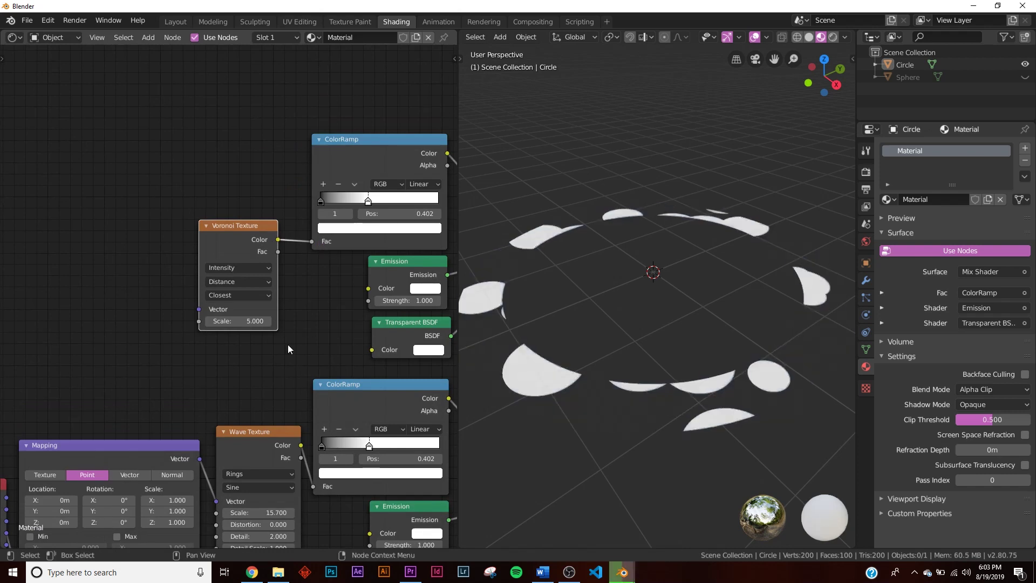
Step: Link the Mapping node's Vector output to the Voronoi Texture's Vector input and set the Voronoi Scale to 101.6
middle_click_drag(749, 321, 785, 338)
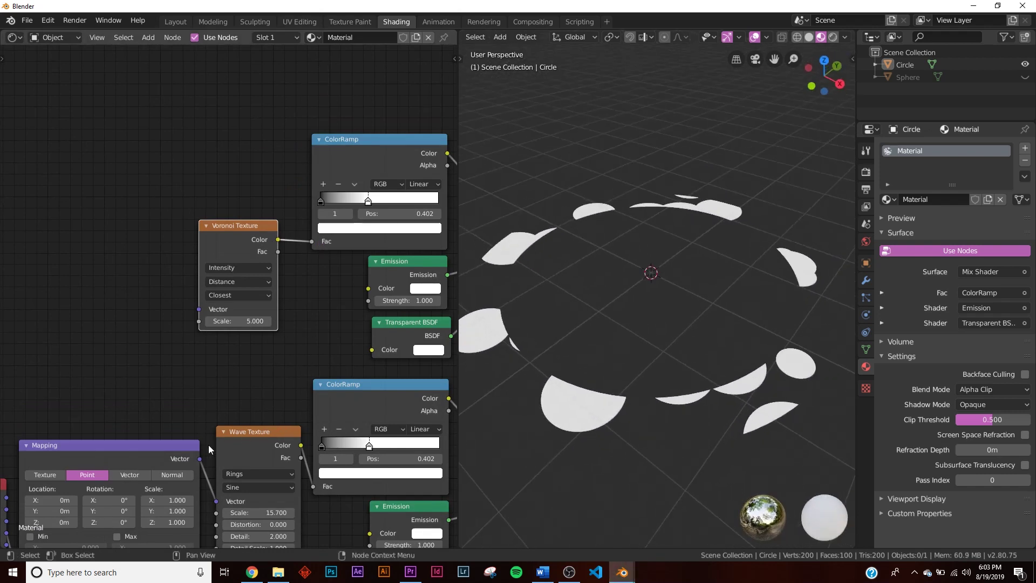
left_click_drag(200, 459, 209, 326)
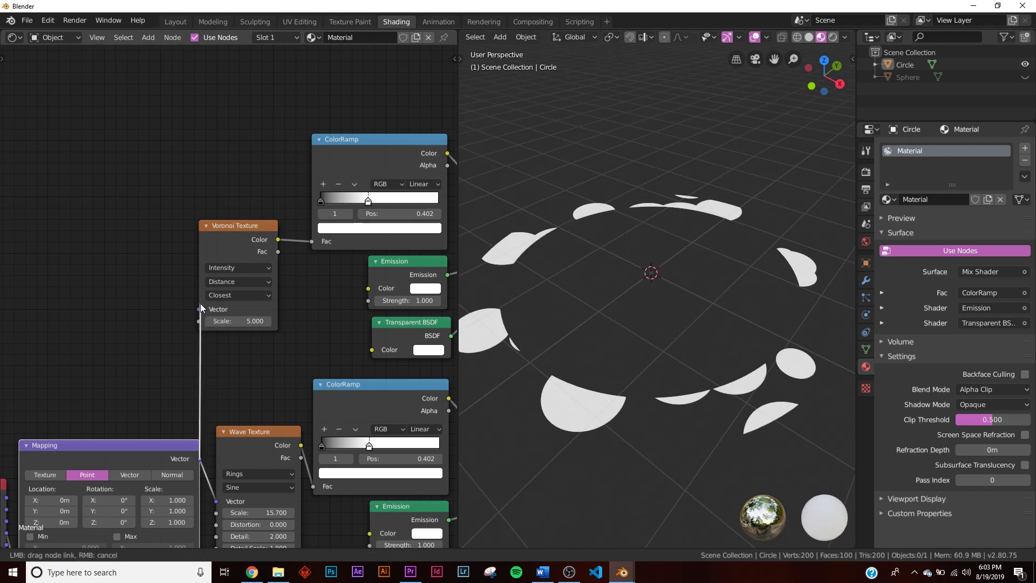
left_click_drag(199, 306, 200, 305)
middle_click_drag(353, 249, 291, 260)
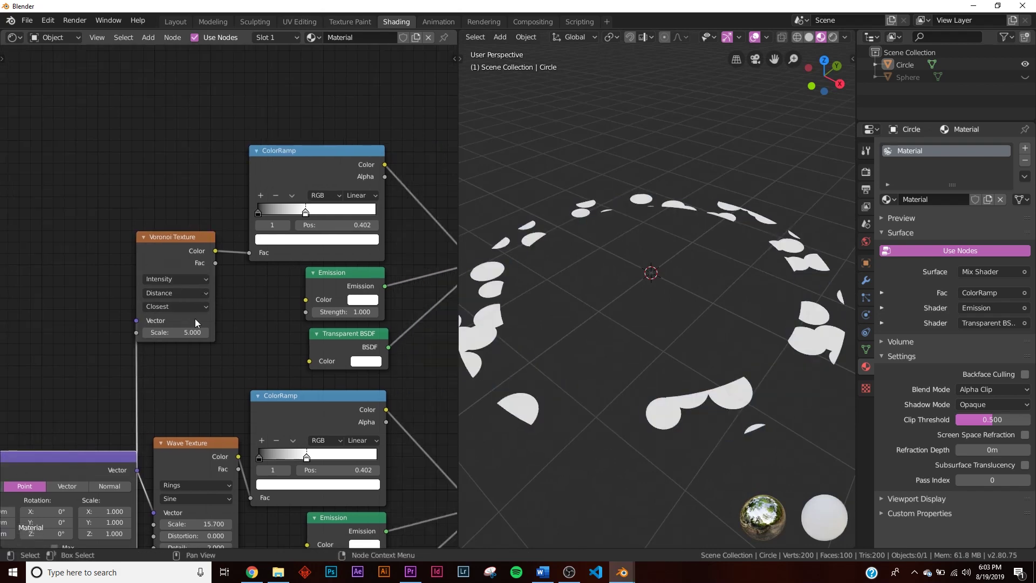
left_click_drag(169, 337, 253, 336)
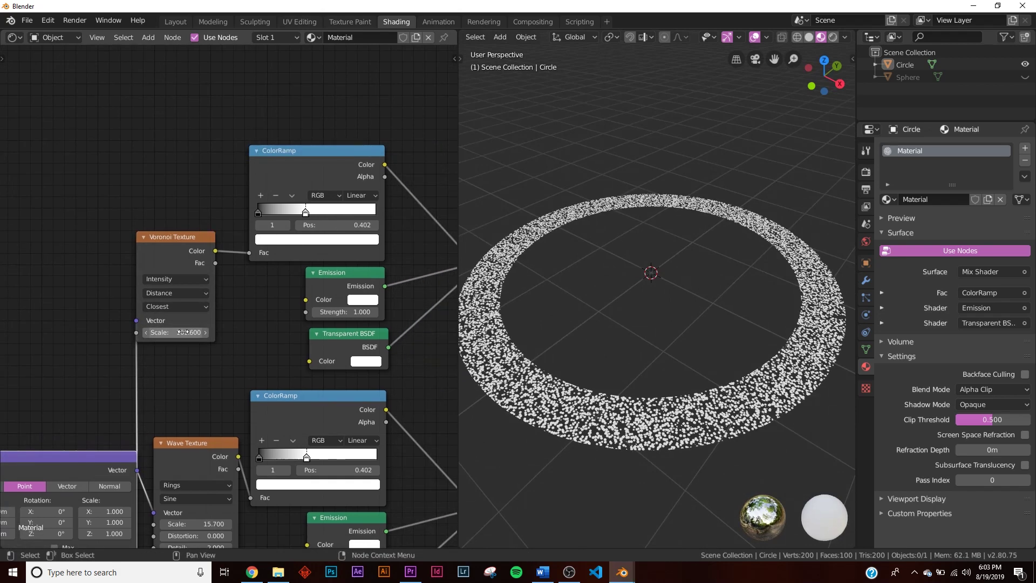
Step: Move the white stop of the Voronoi ColorRamp to position 0.122 so the ring's dots shrink
scroll(234, 293, "up", 2)
middle_click_drag(370, 199, 346, 236)
left_click_drag(317, 209, 271, 219)
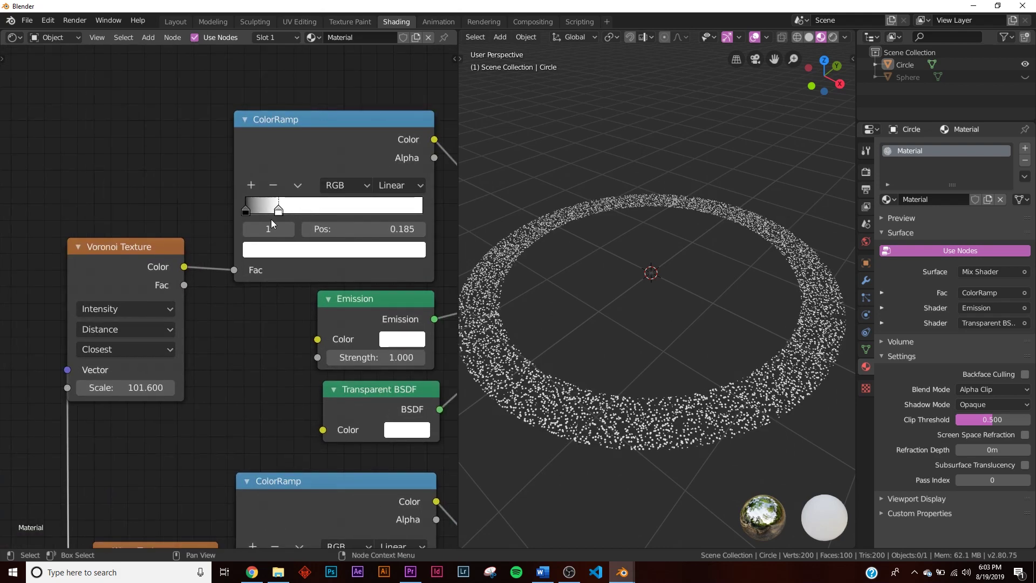
scroll(622, 359, "up", 7)
middle_click_drag(622, 359, 519, 239, "shift")
left_click_drag(275, 211, 266, 213)
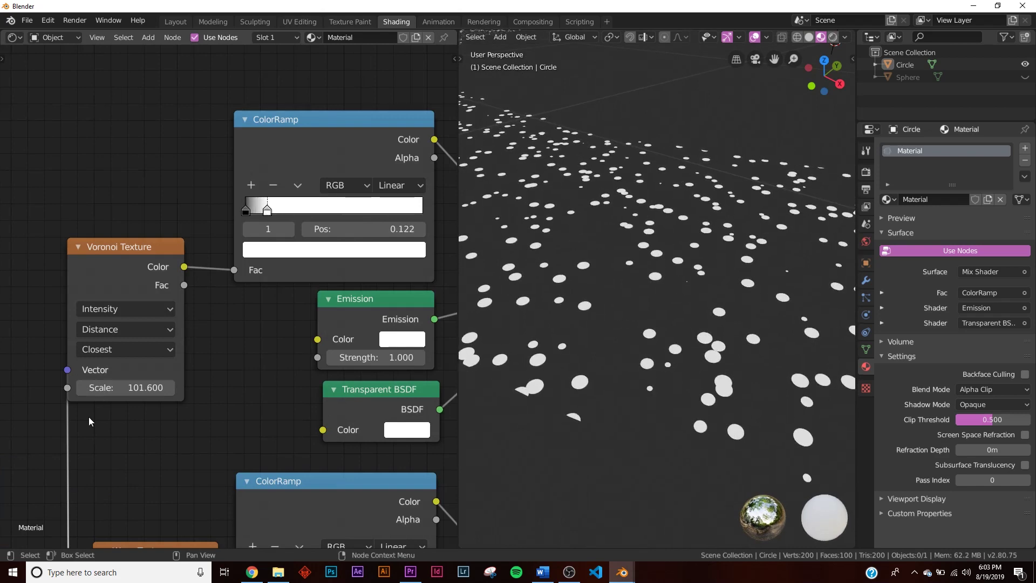
Step: Set the Voronoi Texture's Scale to 52.4 and its ColorRamp's white stop to position 0.185
left_click_drag(126, 388, 157, 388)
scroll(654, 306, "down", 9)
mouse_move(772, 227)
middle_mouse_down()
mouse_move(772, 245)
mouse_move(758, 242)
middle_mouse_up()
left_click_drag(135, 387, 34, 388)
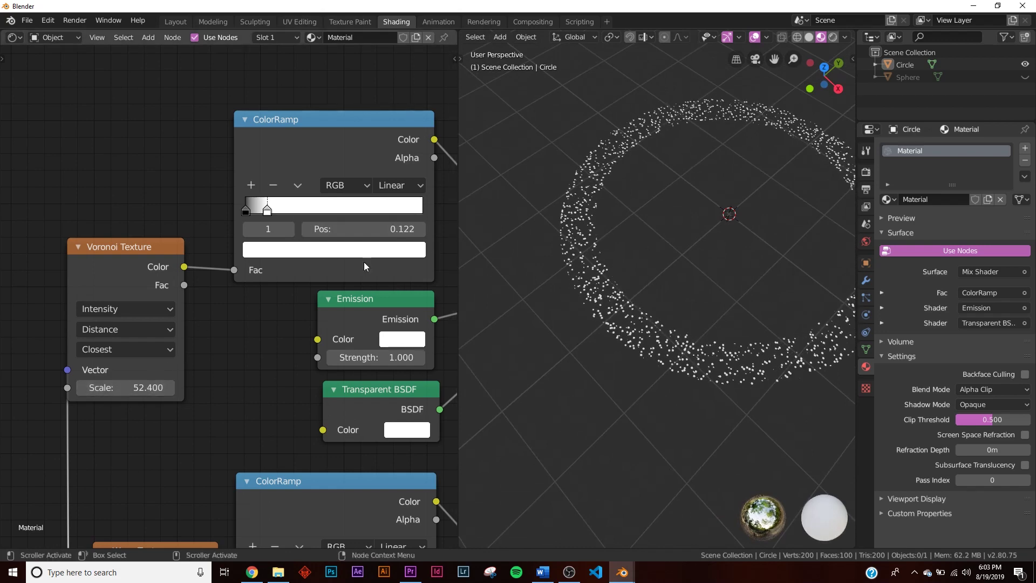
left_click_drag(272, 215, 279, 213)
scroll(786, 319, "down", 5)
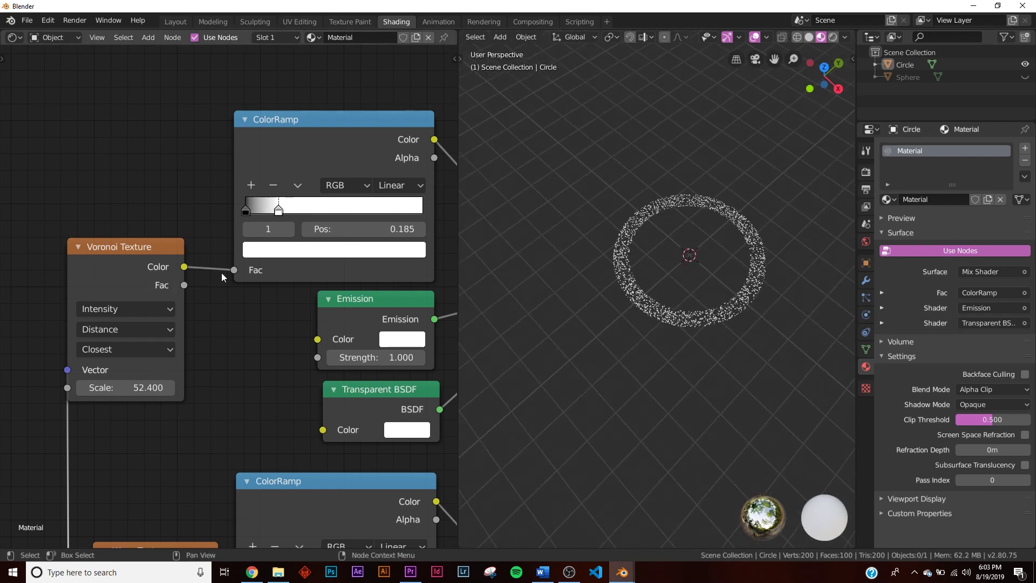
Step: Disconnect the upper Mix Shader from the Material Output and bring the two Mix Shaders close together
middle_click_drag(204, 266, 99, 239)
scroll(158, 267, "down", 9)
middle_click_drag(265, 302, 231, 274)
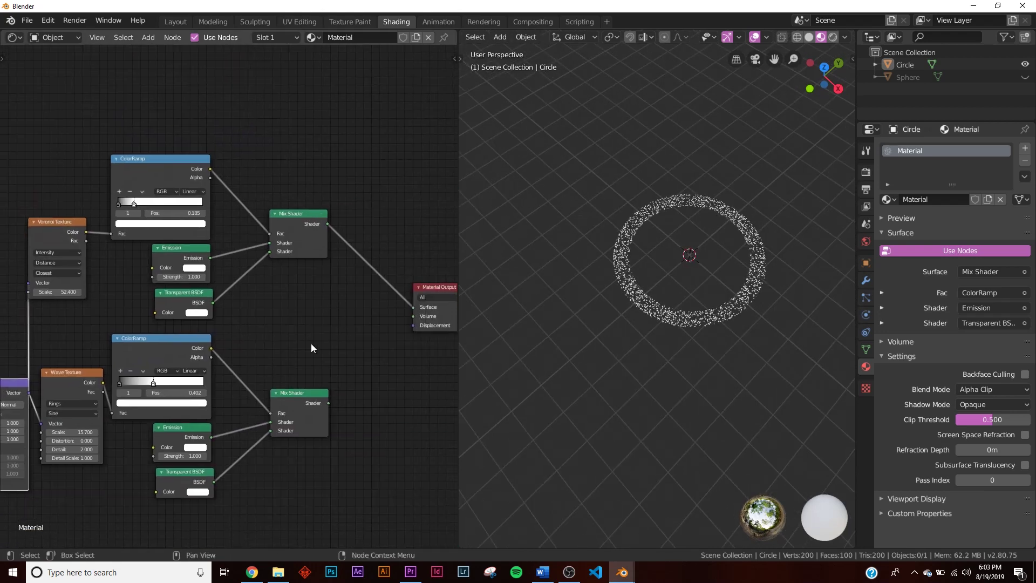
scroll(315, 344, "down", 2)
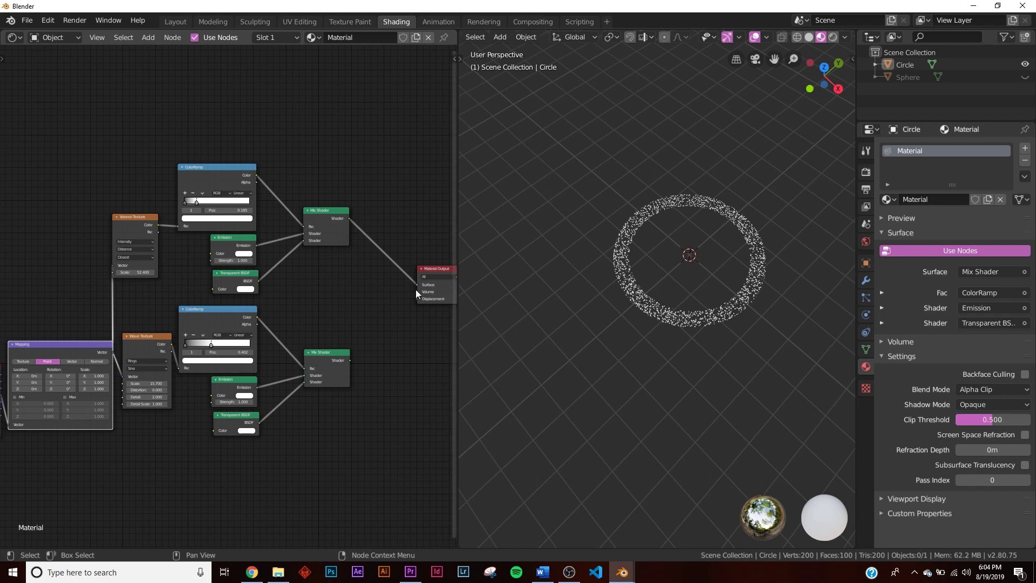
left_click_drag(418, 285, 335, 292)
left_click_drag(328, 230, 327, 276)
left_click_drag(323, 356, 320, 305)
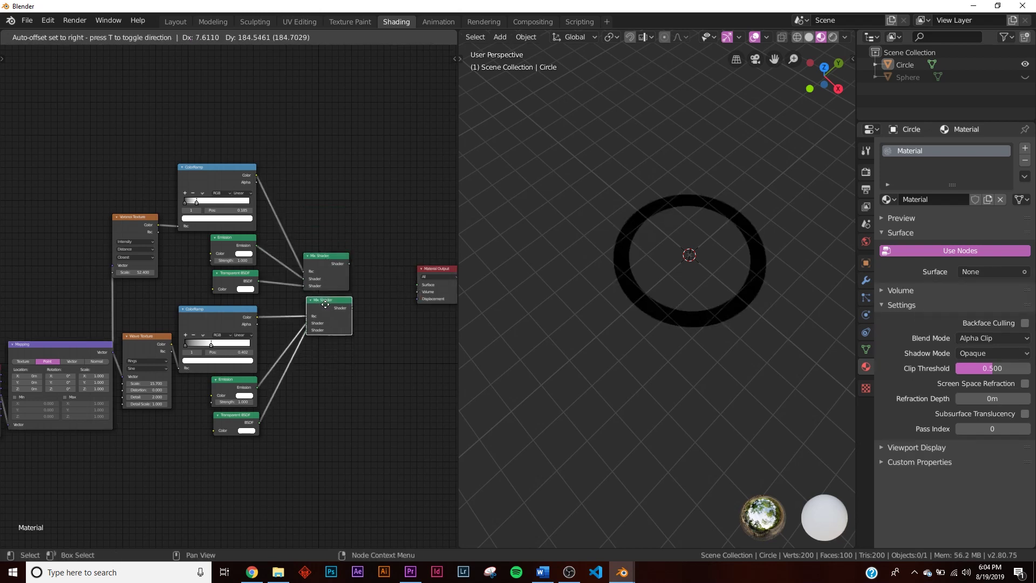
Step: Duplicate a Mix Shader, link both existing Mix Shaders into the copy's Shader inputs, and link the copy to the Material Output's Surface
middle_click_drag(349, 297, 207, 321)
scroll(241, 300, "up", 3)
left_click(162, 273)
key("shift+d")
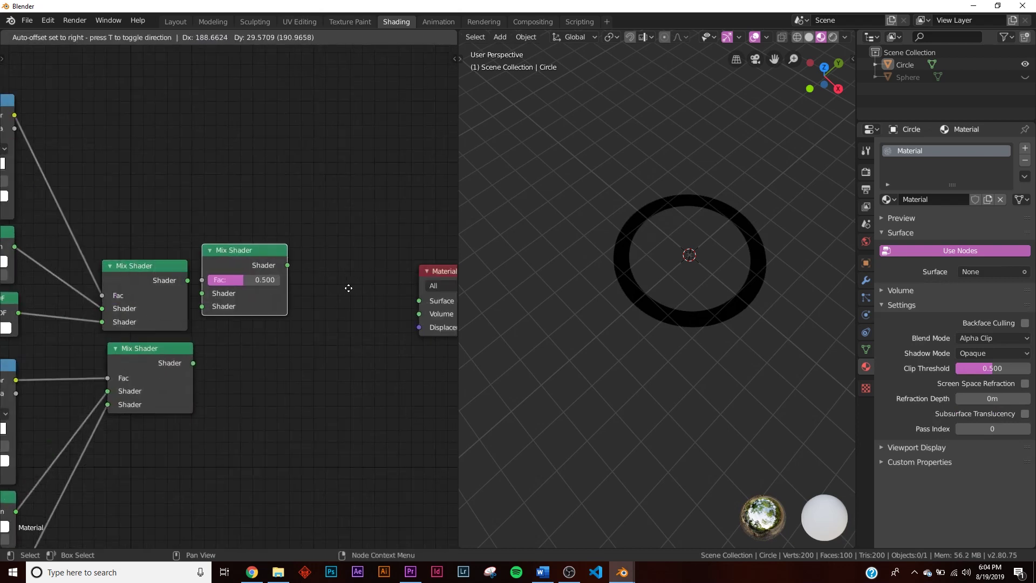
left_click(406, 308)
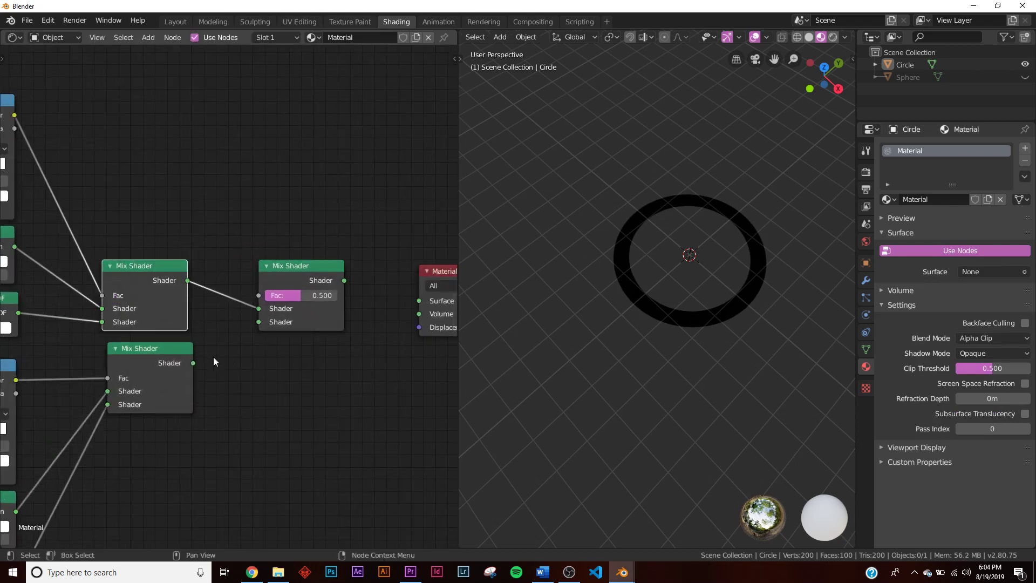
middle_click_drag(331, 288, 300, 303)
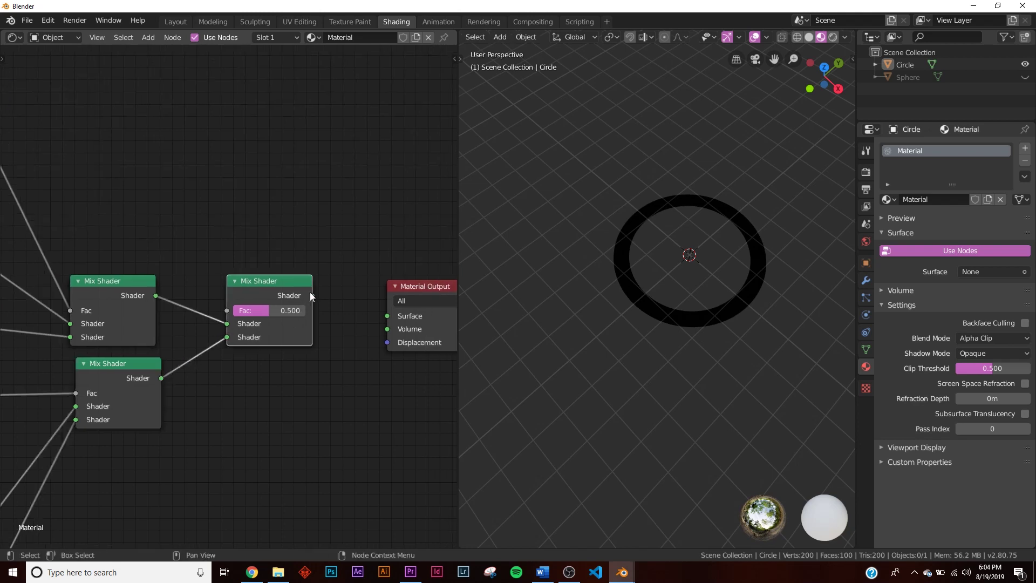
left_click_drag(394, 313, 389, 316)
Step: Set the combining Mix Shader's Fac to 0.493 and check the ring's pattern up close
scroll(766, 326, "up", 6)
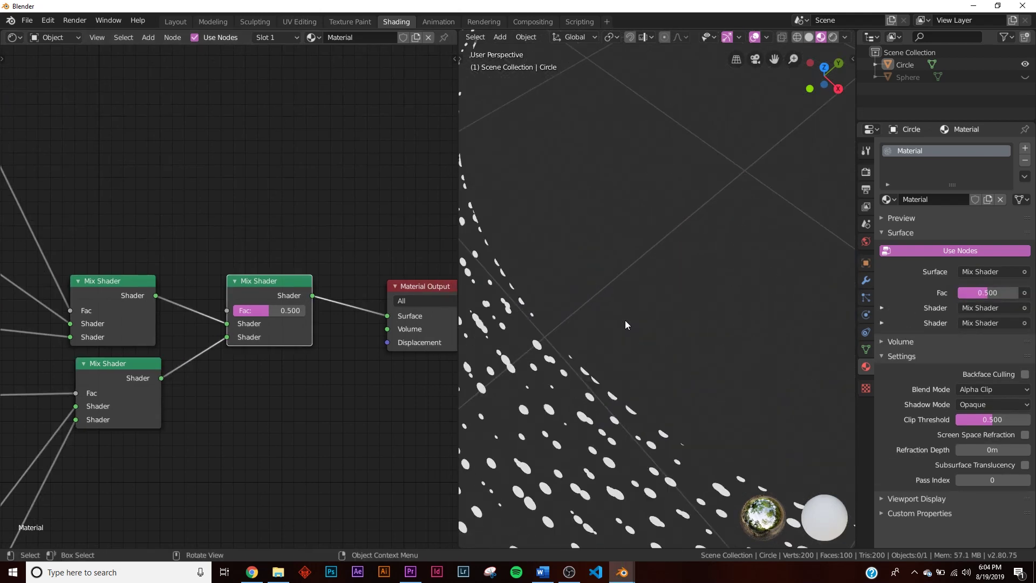
middle_click_drag(794, 250, 534, 293, "shift")
mouse_move(252, 315)
left_mouse_down()
mouse_move(217, 315)
mouse_move(306, 314)
mouse_move(252, 315)
left_mouse_up()
middle_click_drag(540, 259, 552, 336)
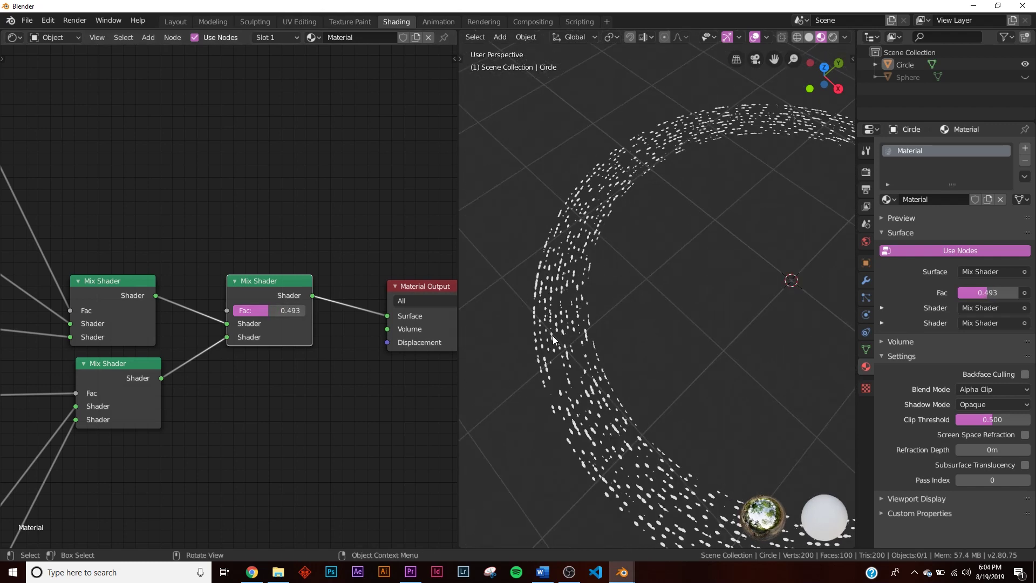
Step: Move the combining Mix Shader and the Material Output further right, with the Mix Shader slightly above the output
middle_click_drag(249, 315, 255, 419)
left_click_drag(267, 399, 301, 315)
middle_click_drag(297, 329, 183, 335)
scroll(244, 318, "down", 3)
left_click_drag(194, 259, 416, 399)
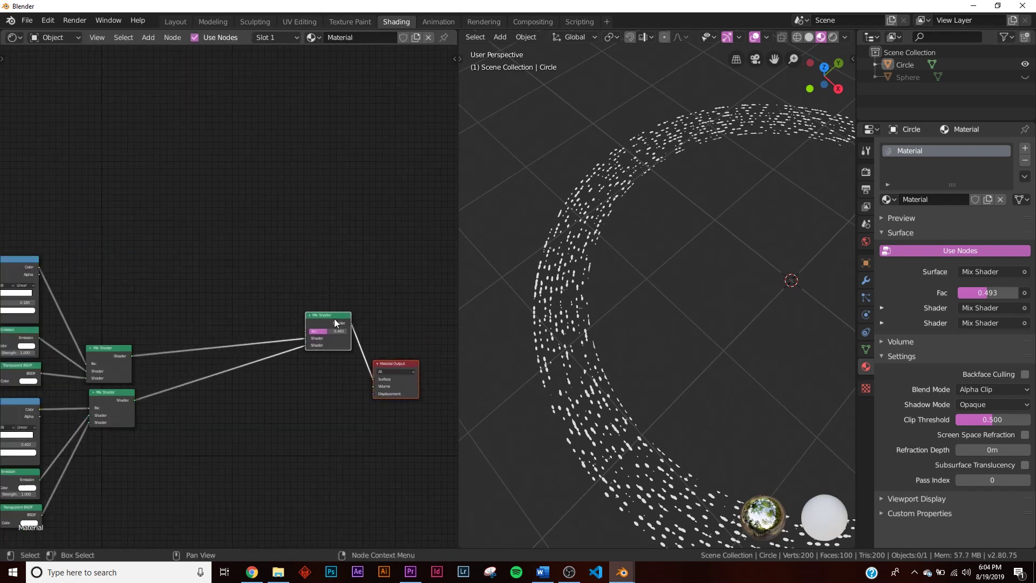
left_click_drag(327, 317, 325, 301)
Step: Duplicate the upper ColorRamp, set the copy's white stop to position 1.000, and link its Color to the combining Mix Shader's Fac
left_click(24, 267)
key("shift+d")
left_click(218, 259)
scroll(99, 284, "up", 1)
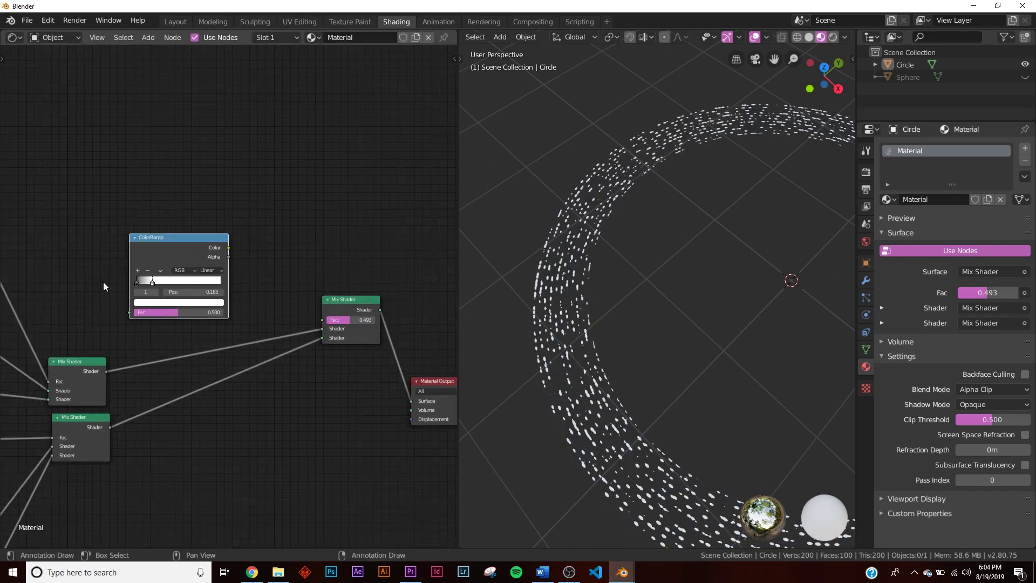
left_click_drag(151, 281, 242, 284)
scroll(215, 286, "up", 2)
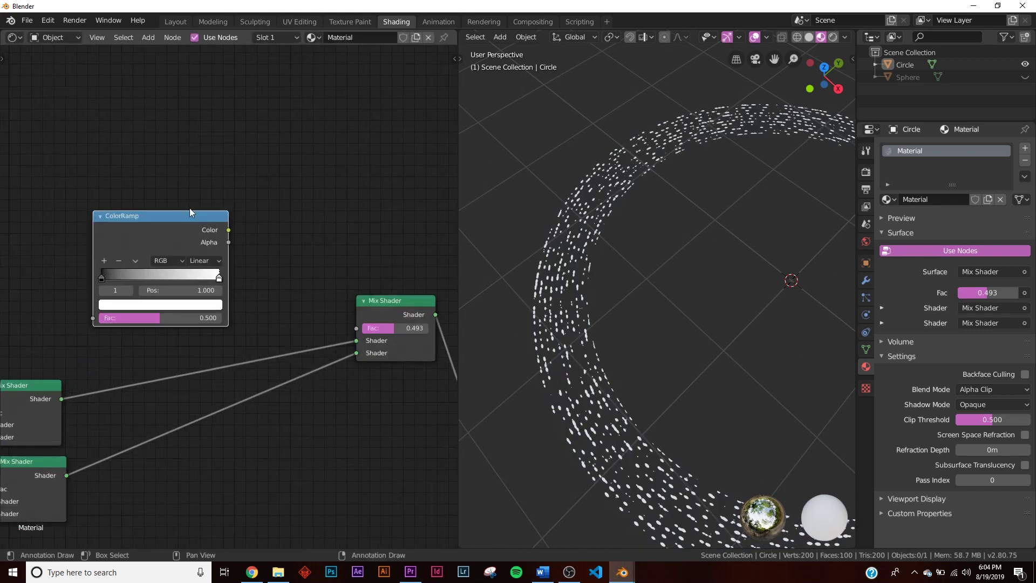
left_click_drag(205, 229, 357, 328)
Step: Add a Noise Texture before the new ColorRamp and link its Color output to the ramp's Fac
middle_click_drag(134, 308, 325, 307)
key("shift+a")
left_click(232, 228)
type("noi")
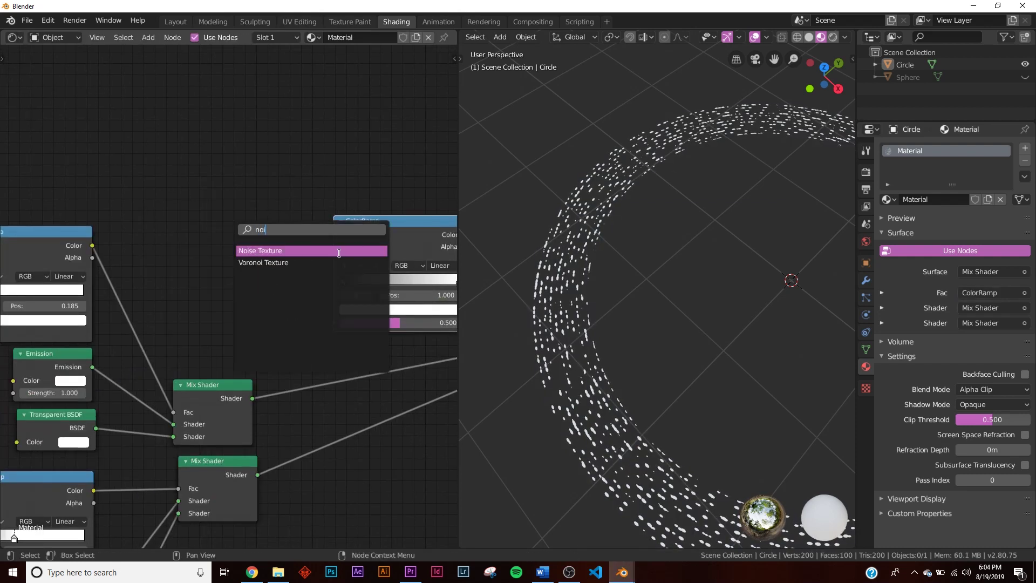
left_click(339, 251)
left_click(277, 258)
left_click_drag(327, 331, 332, 322)
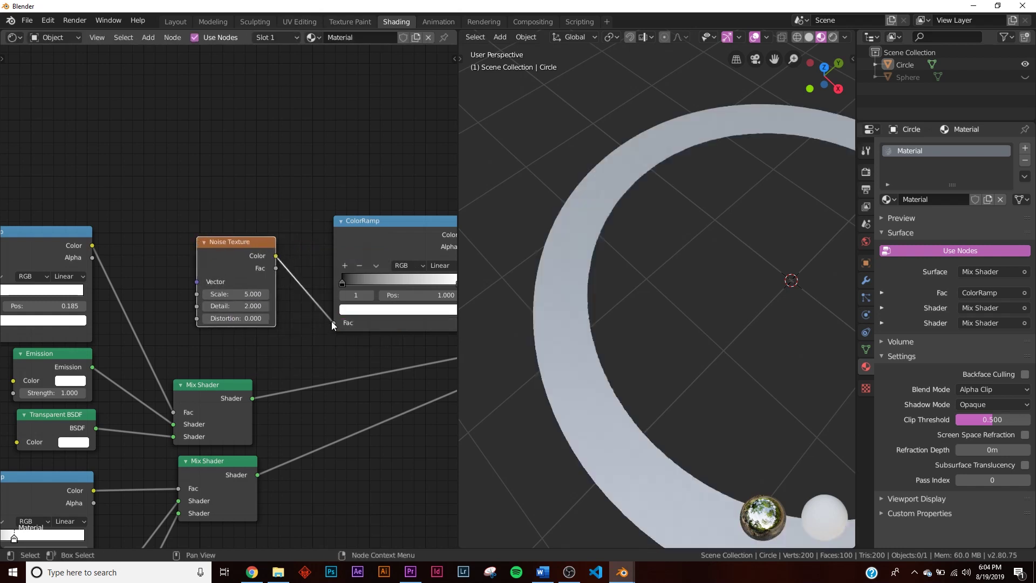
Step: Link the Mapping node's Vector output to the Noise Texture's Vector input
middle_click_drag(331, 322, 168, 323)
scroll(144, 322, "down", 4)
scroll(252, 364, "up", 2)
middle_click_drag(356, 332, 197, 313)
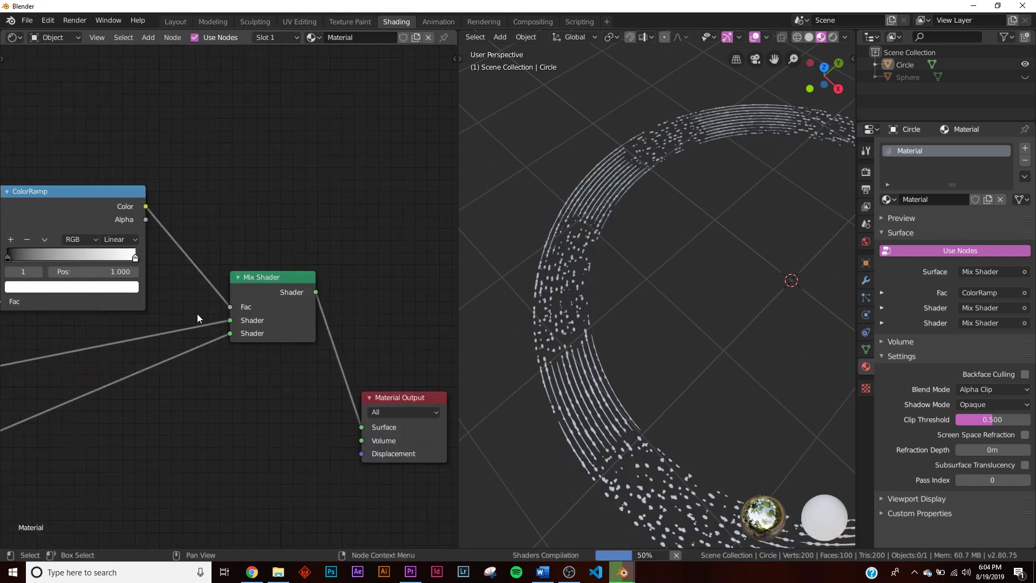
scroll(240, 360, "down", 4)
middle_click_drag(167, 378, 266, 352)
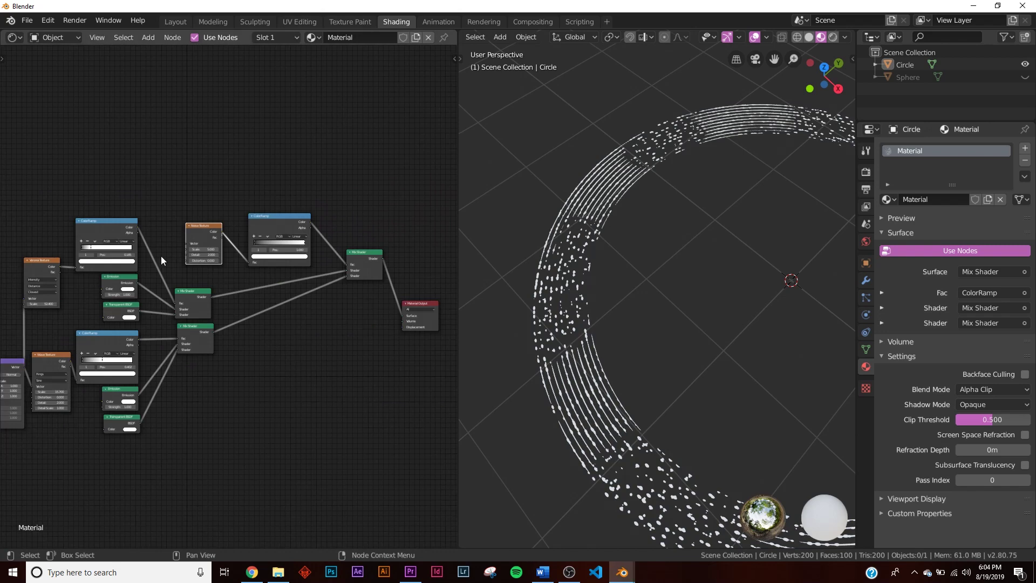
middle_click_drag(674, 400, 565, 272)
scroll(269, 328, "up", 2)
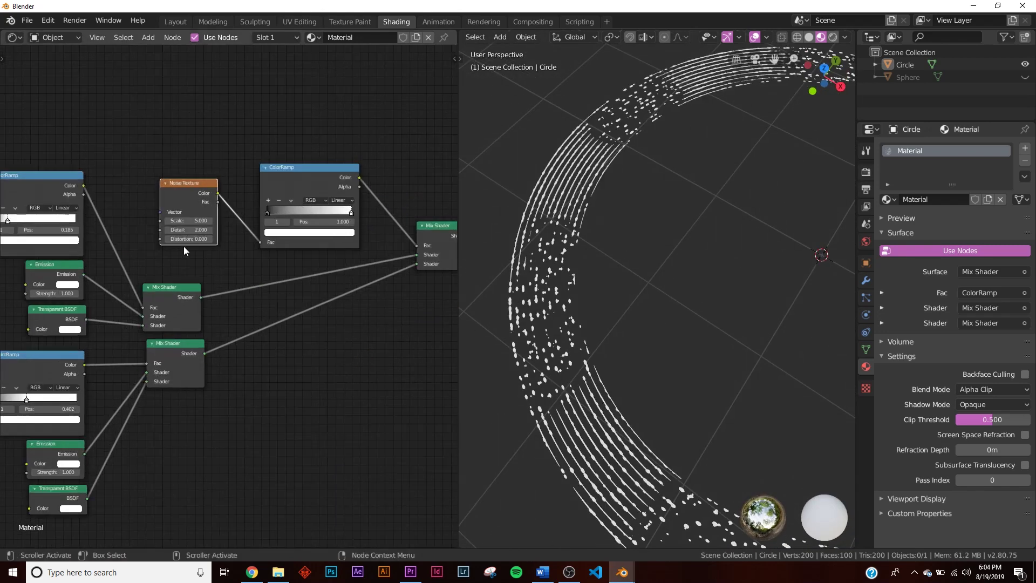
scroll(142, 309, "down", 2)
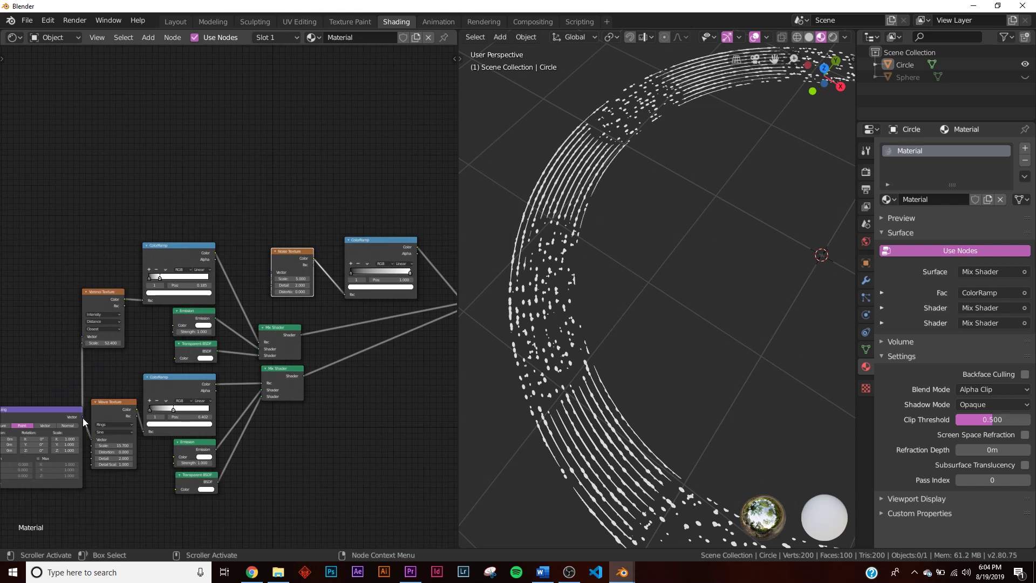
mouse_move(83, 418)
left_mouse_down()
mouse_move(228, 281)
mouse_move(272, 272)
left_mouse_up()
Step: Set the Noise Texture's Scale to 2.0 and check the ring from another angle
scroll(300, 268, "up", 2)
scroll(326, 251, "up", 1)
middle_click_drag(326, 252, 234, 259)
middle_click_drag(524, 307, 718, 362)
scroll(718, 363, "up", 2)
scroll(285, 333, "up", 8)
middle_click_drag(285, 333, 209, 334)
left_click_drag(167, 336, 132, 337)
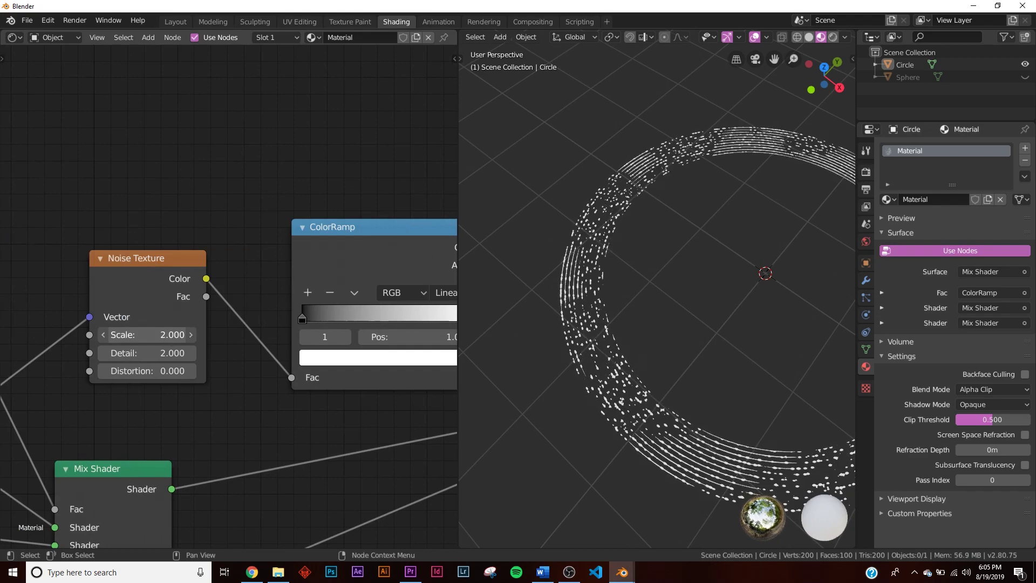
middle_click_drag(565, 357, 586, 334)
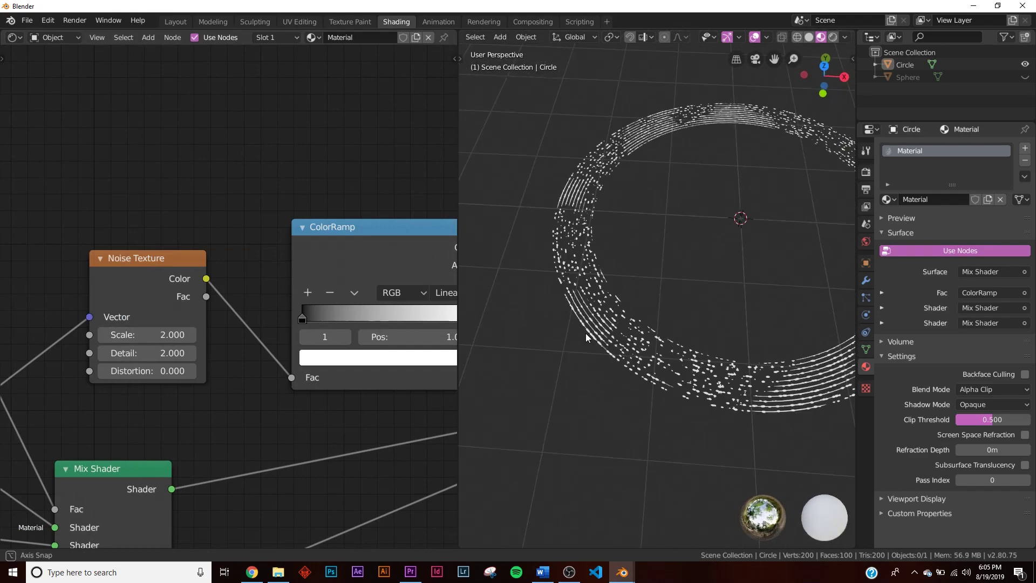
Step: Move the white stop of the noise ColorRamp to position 0.917
scroll(348, 323, "up", 4)
middle_click_drag(348, 318, 198, 332)
left_click_drag(186, 329, 257, 335)
key("Escape")
mouse_move(426, 333)
left_mouse_down()
mouse_move(399, 331)
mouse_move(410, 330)
left_mouse_up()
middle_click_drag(780, 339, 821, 326)
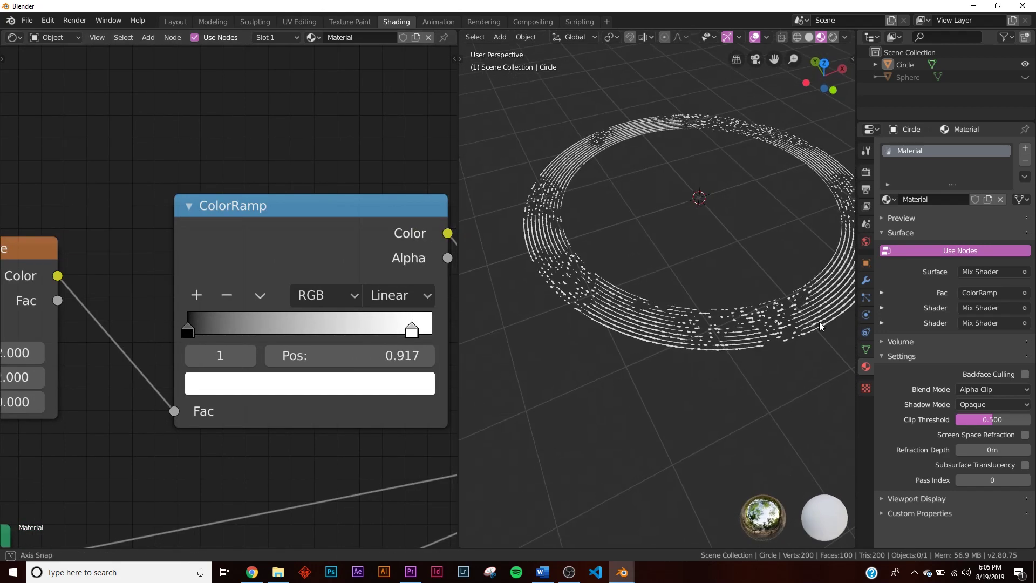
Step: Set the Noise Texture's Detail to 16 and Scale to 2.2, and inspect the whole ring up close and from above
middle_click_drag(18, 374, 167, 351)
mouse_move(162, 379)
left_mouse_down()
mouse_move(194, 378)
mouse_move(157, 378)
left_mouse_up()
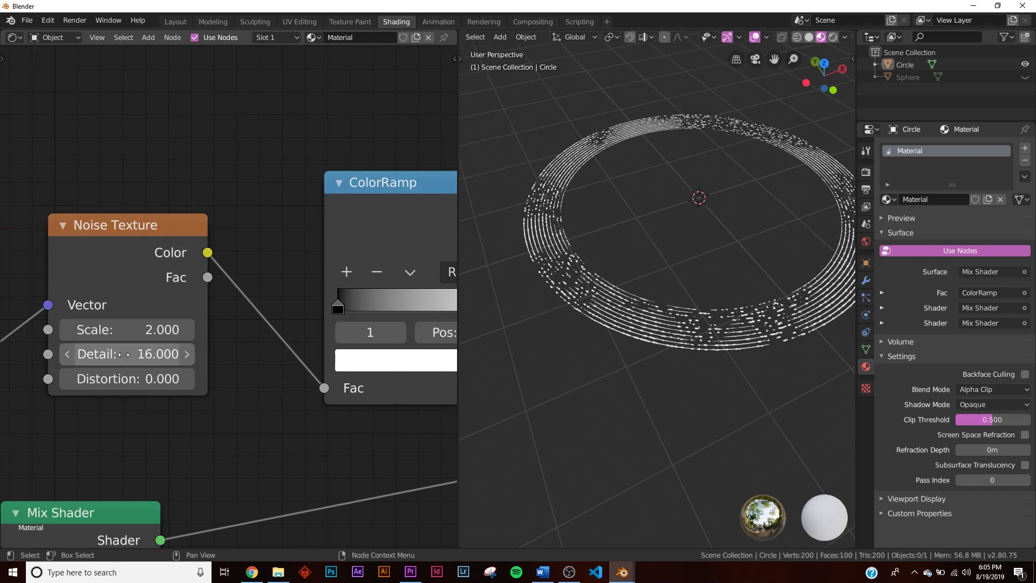
left_click_drag(128, 329, 138, 329)
middle_click_drag(641, 333, 724, 363)
scroll(724, 367, "up", 10)
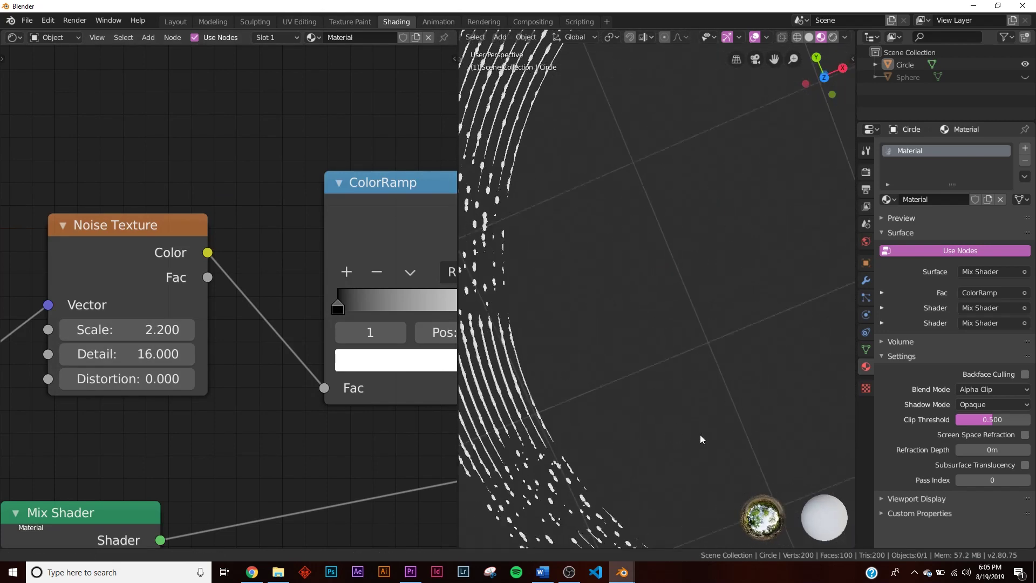
scroll(702, 439, "down", 10)
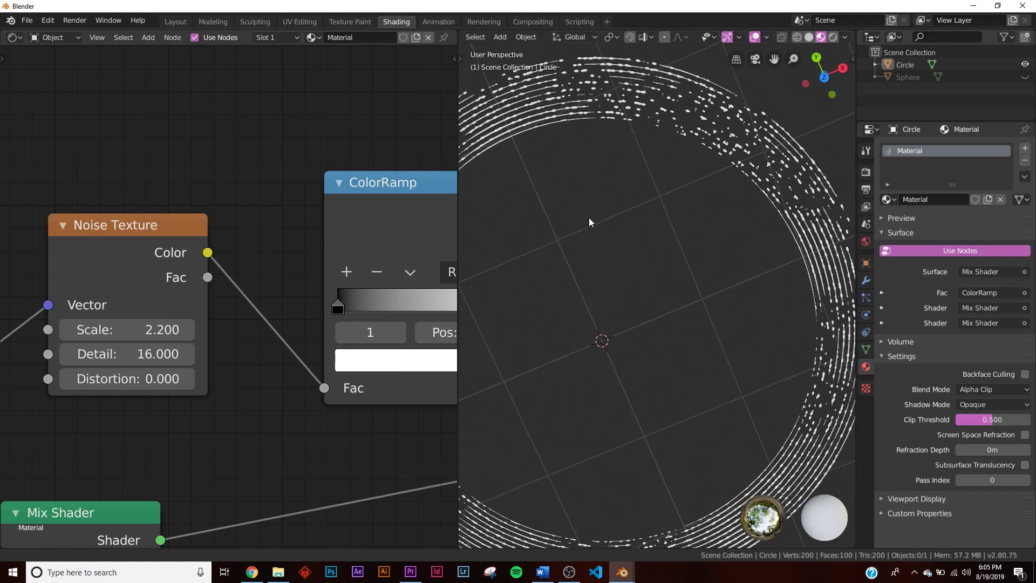
middle_click_drag(623, 114, 545, 184)
scroll(555, 223, "down", 3)
middle_click_drag(797, 376, 679, 351)
scroll(345, 320, "down", 6)
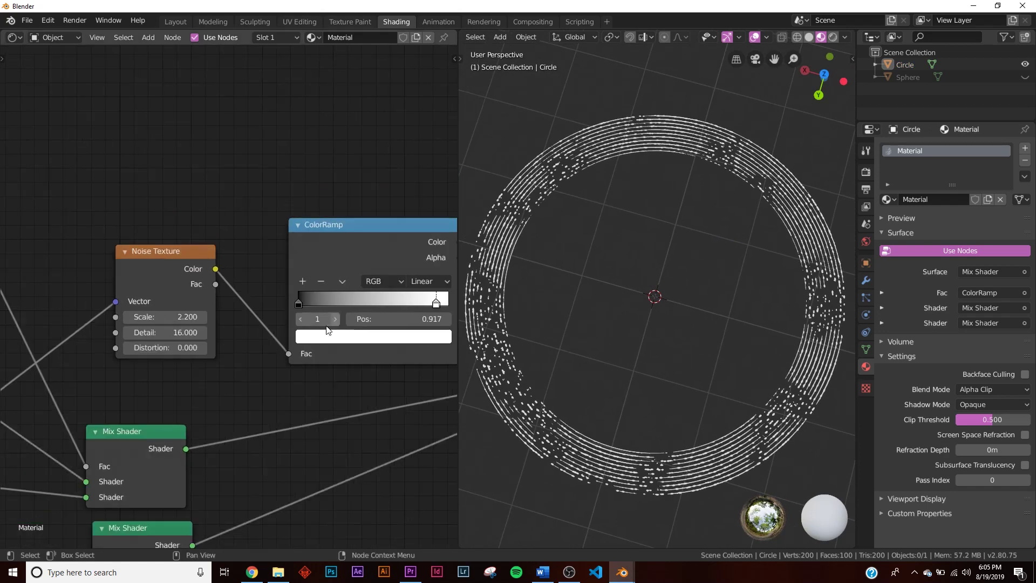
Step: Duplicate the noise ColorRamp and place the copy to the left of the Voronoi Texture
left_click(245, 197)
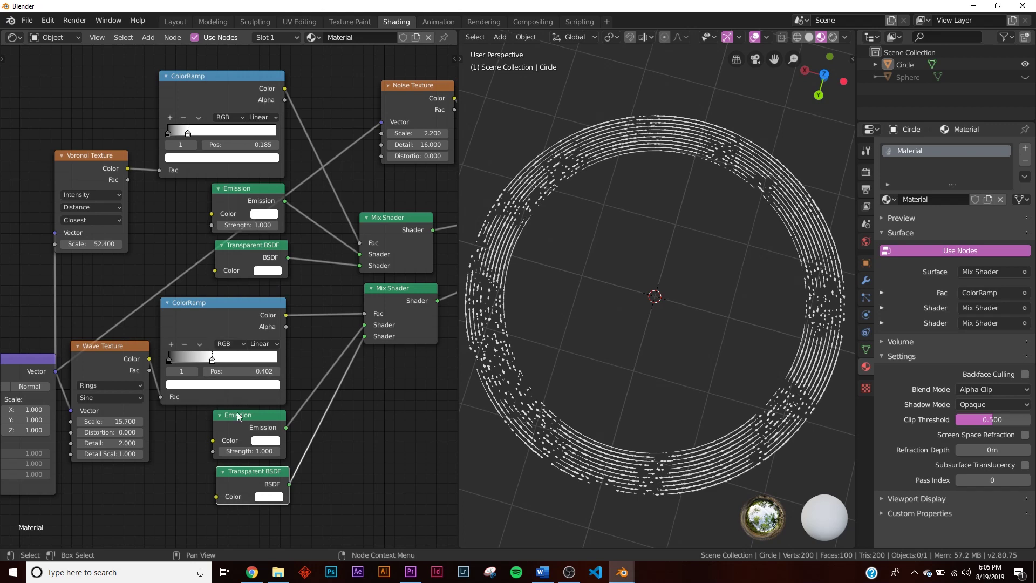
middle_click_drag(174, 241, 301, 237)
scroll(300, 238, "down", 5)
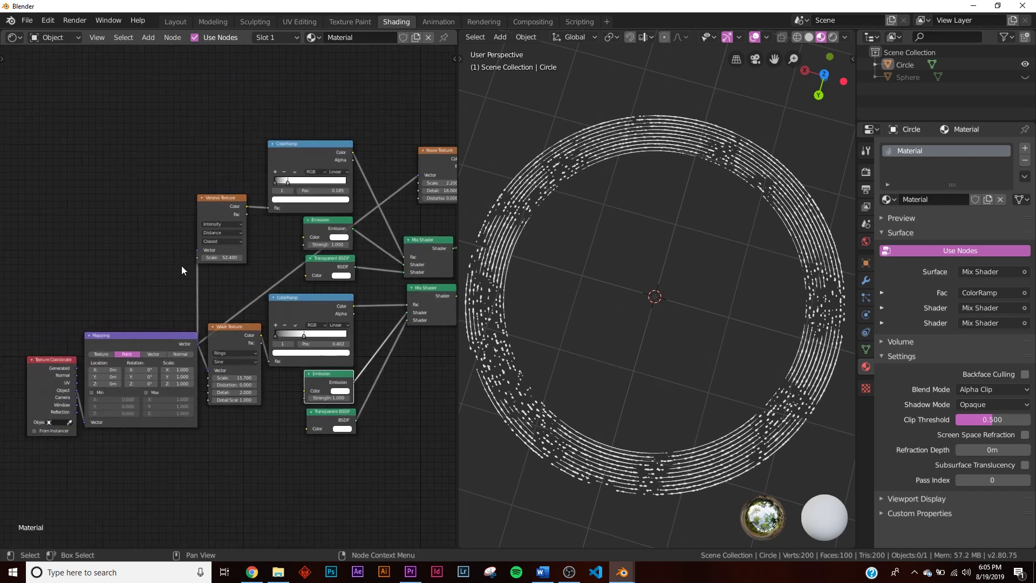
scroll(194, 256, "up", 3)
middle_click_drag(321, 103, 142, 110)
scroll(144, 138, "down", 5)
left_click(365, 177)
key("shift+d")
left_click(20, 260)
Step: Duplicate the Noise Texture and place the copy to the left of the copied ColorRamp
middle_click_drag(21, 260, 443, 138)
middle_click_drag(326, 188, 95, 252)
scroll(283, 183, "up", 2)
middle_click_drag(284, 183, 166, 271)
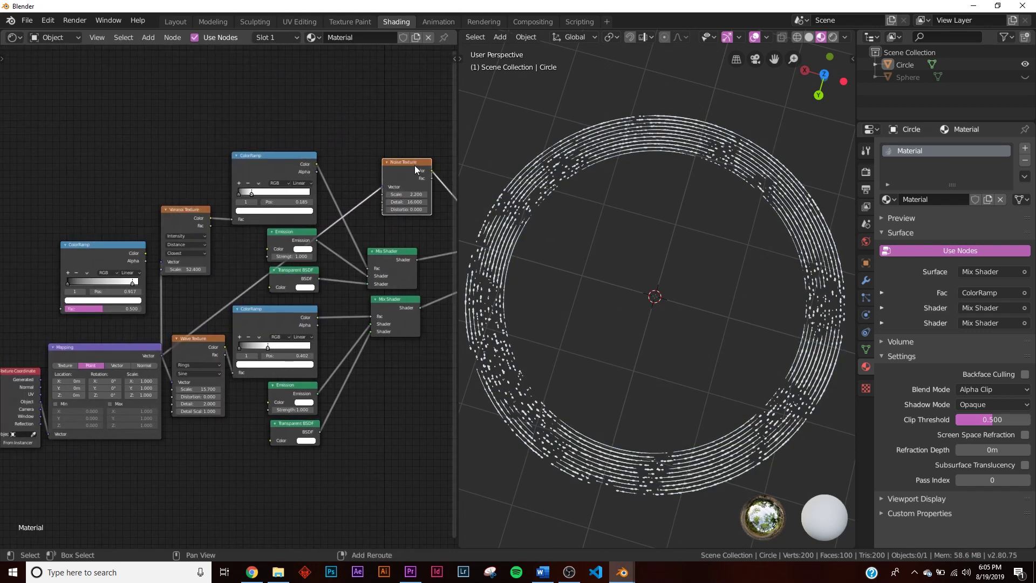
key("shift+d")
left_click(27, 260)
Step: Connect the Mapping Vector output to the new Noise Texture, and its Color output to the copied ColorRamp's Fac
middle_click_drag(39, 265, 186, 255)
scroll(166, 312, "up", 2)
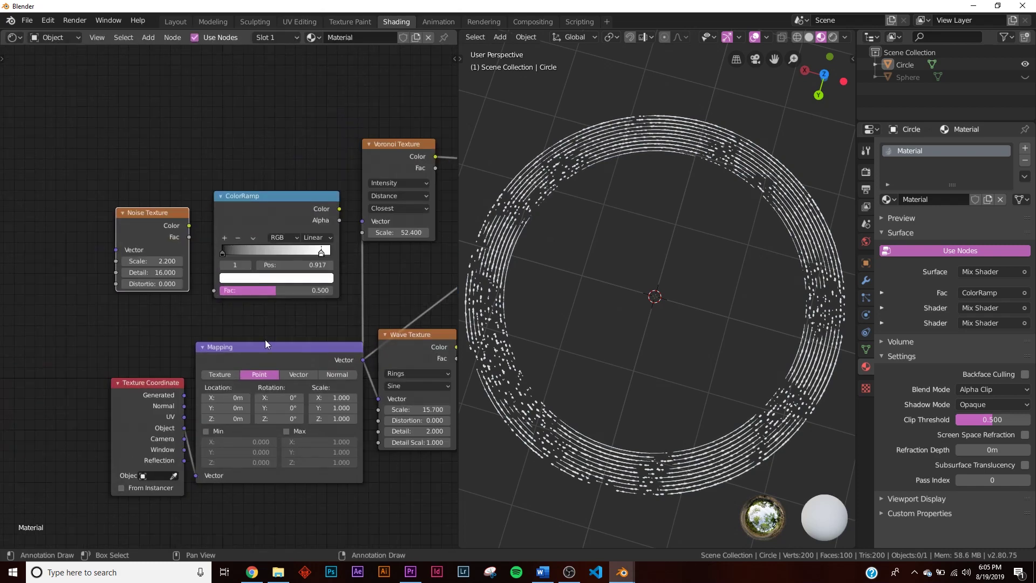
left_click_drag(357, 359, 116, 249)
left_click_drag(185, 227, 195, 242)
left_click_drag(212, 283, 215, 290)
Step: Move the copied ColorRamp's white stop to position 1.000 and change its black stop to bright green
middle_click_drag(295, 264, 75, 307)
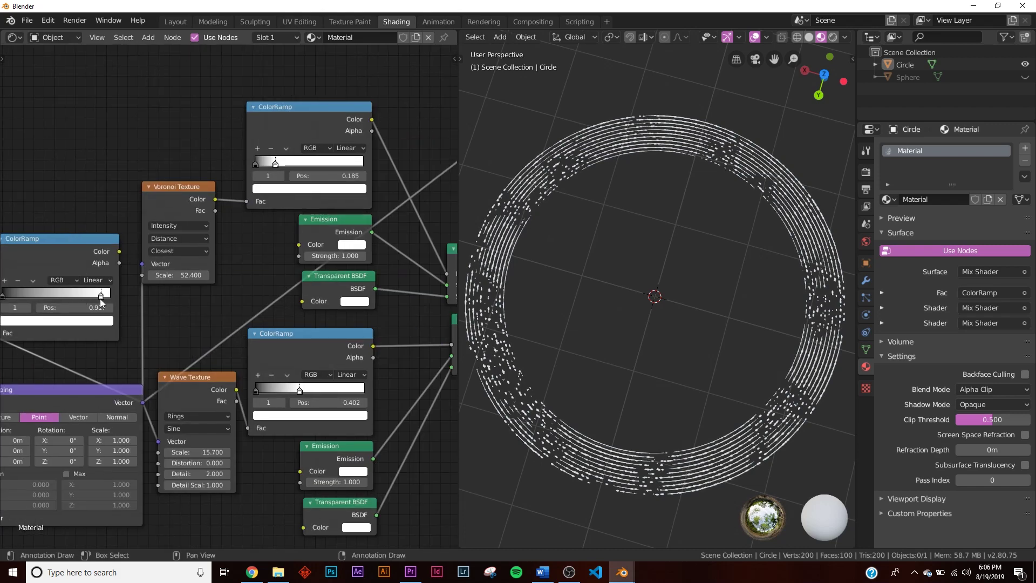
middle_click_drag(102, 257, 208, 250)
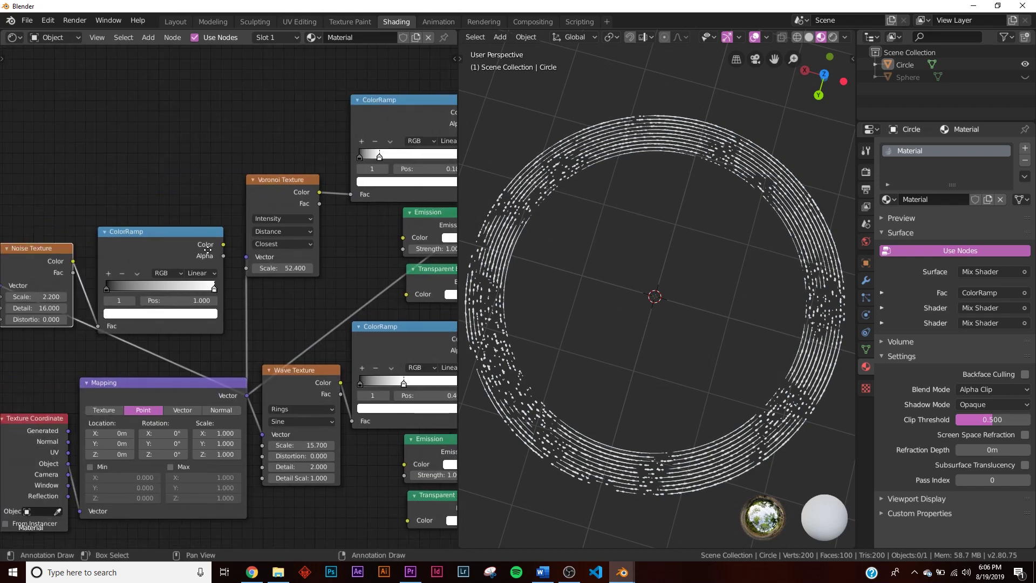
scroll(208, 249, "up", 9)
middle_click_drag(175, 289, 232, 305)
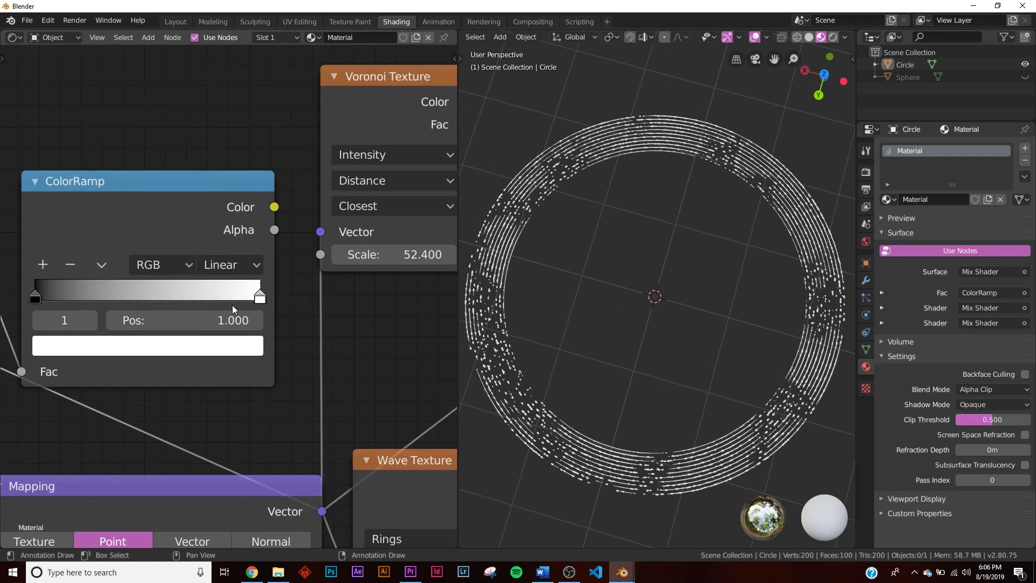
scroll(227, 300, "up", 4)
middle_click_drag(75, 323, 277, 320)
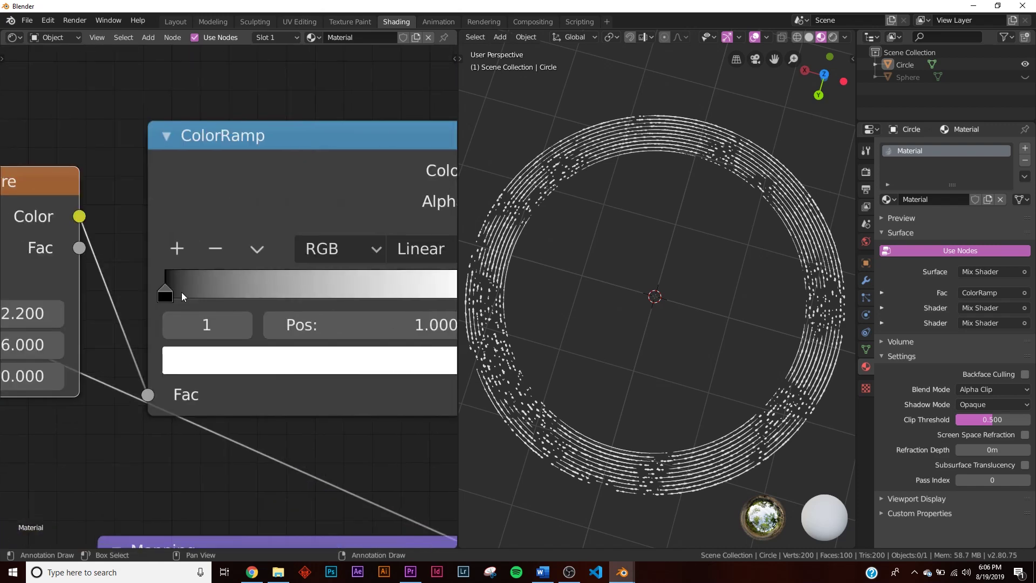
left_click(166, 299)
left_click(273, 364)
scroll(250, 435, "down", 5)
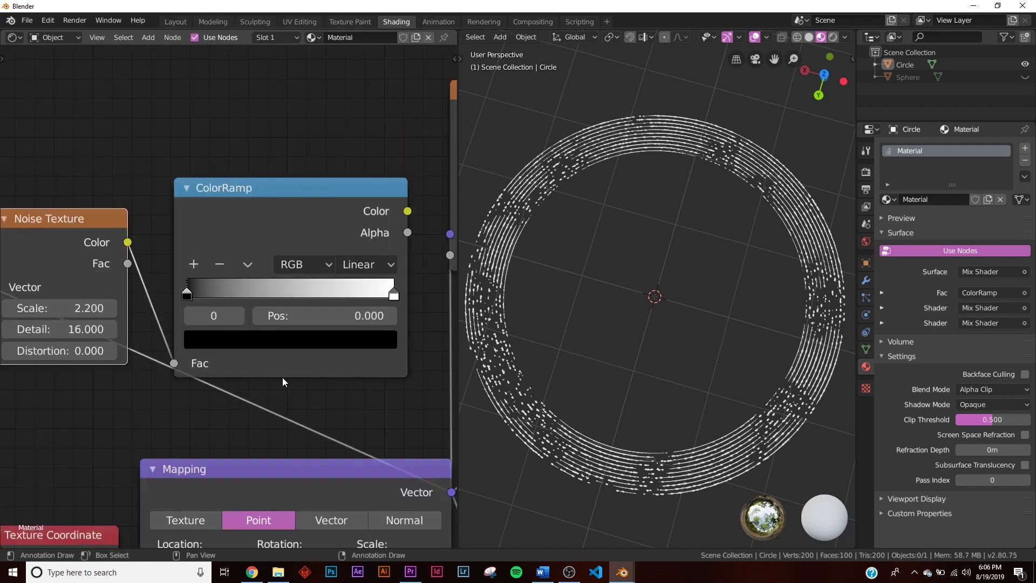
middle_click_drag(289, 364, 259, 401)
left_click(253, 383)
left_click_drag(319, 214, 318, 101)
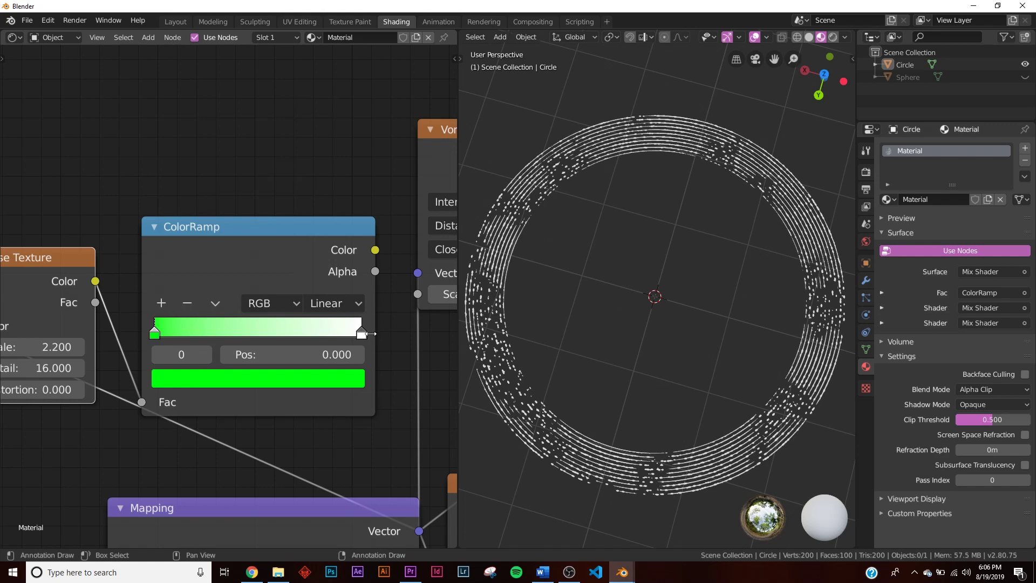
Step: Change the ColorRamp's white stop to blue at position 0.996 and add a red middle stop at position 0.498
left_click(367, 334)
left_click(332, 381)
mouse_move(266, 175)
left_mouse_down()
mouse_move(304, 155)
mouse_move(289, 125)
left_mouse_up()
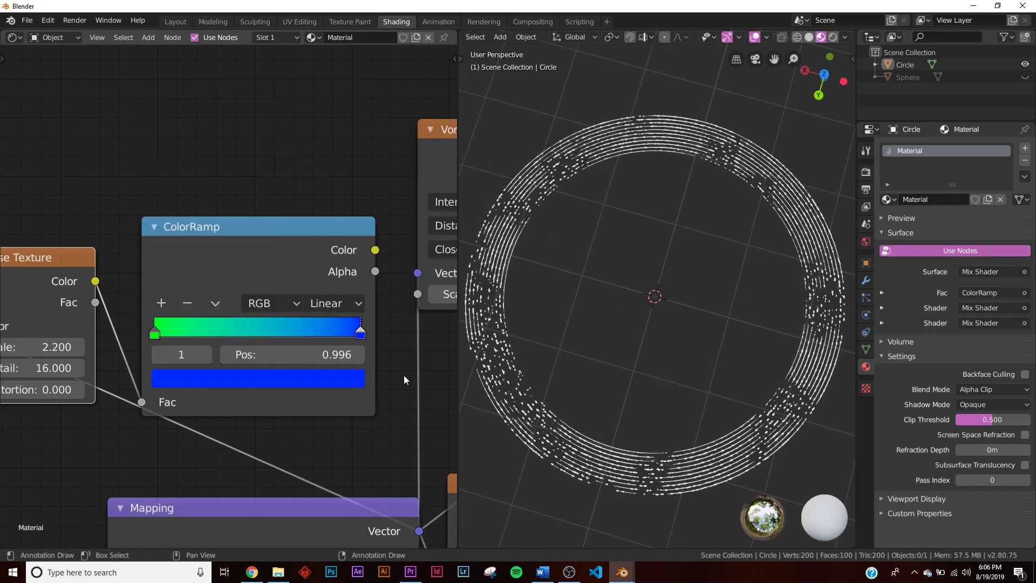
left_click(162, 304)
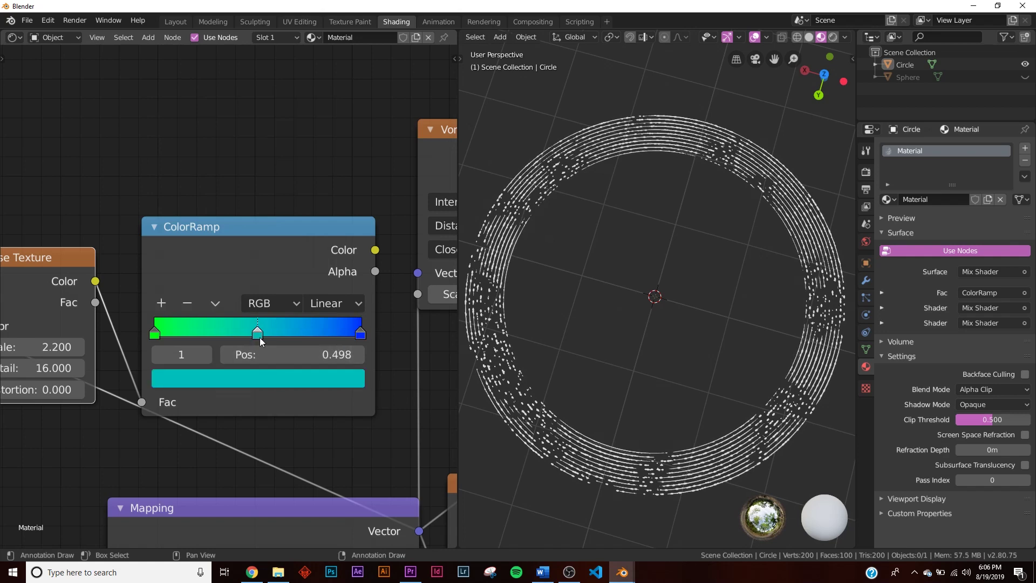
left_click(258, 375)
left_click(222, 219)
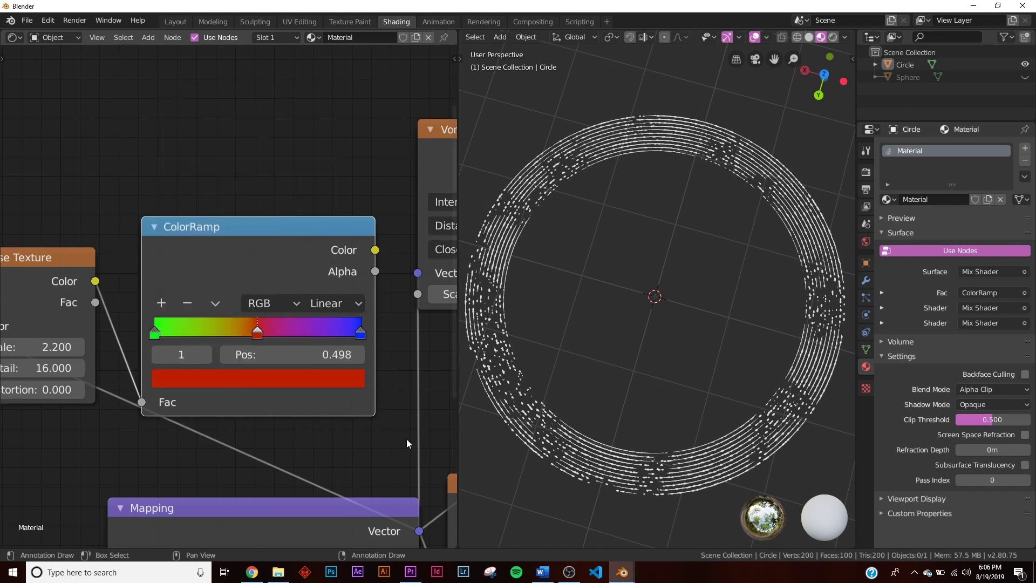
Step: Connect the multicolored ColorRamp's Color output to the Color inputs of both Emission nodes
middle_click_drag(325, 340, 262, 352)
scroll(321, 332, "up", 4)
scroll(238, 359, "down", 4)
scroll(231, 361, "down", 4)
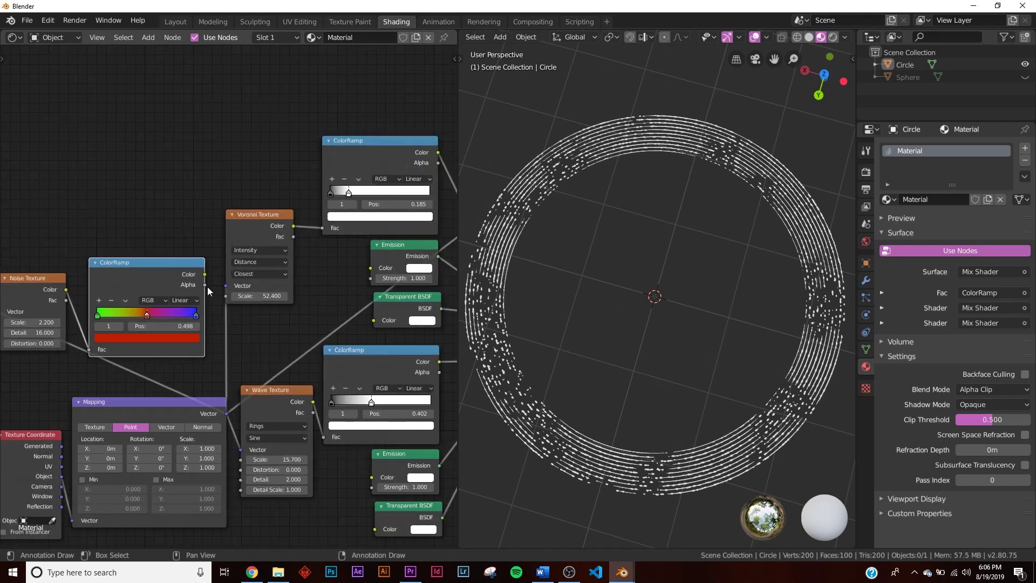
left_click_drag(202, 275, 364, 269)
middle_click_drag(238, 344, 189, 280)
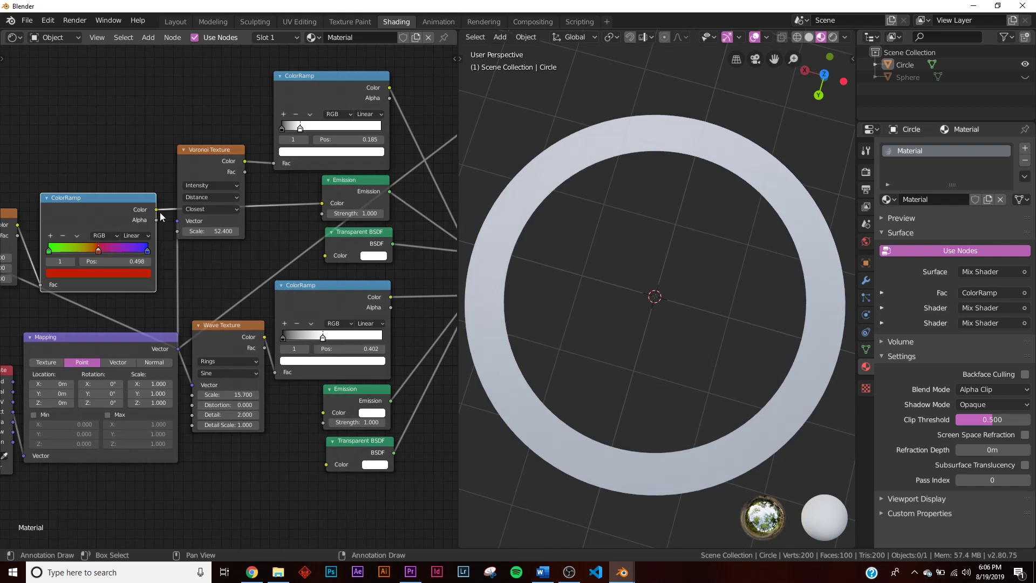
left_click_drag(156, 210, 323, 413)
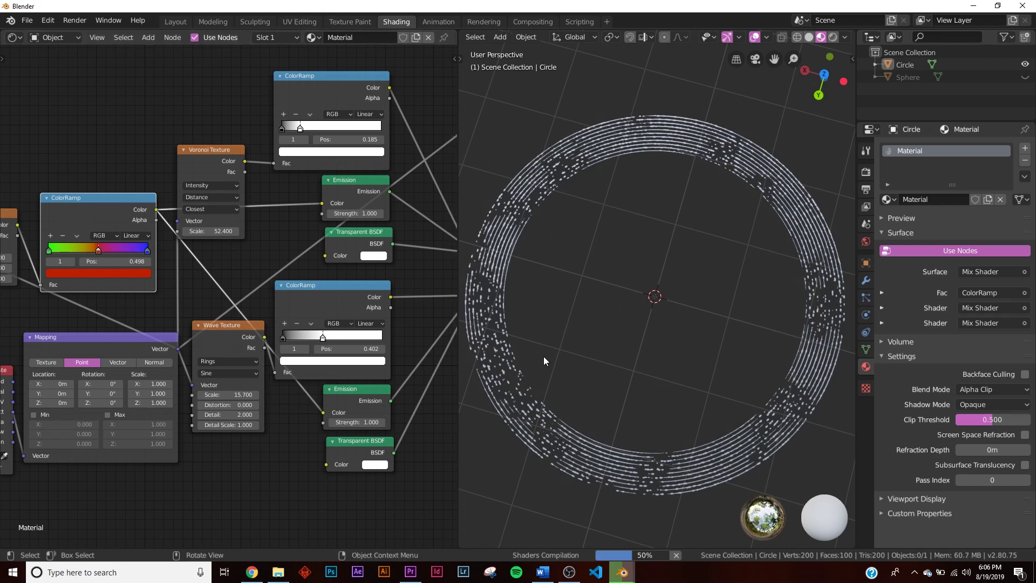
Step: Set the upper Emission node's Strength to 10 and raise the lower Emission node's Strength
middle_click_drag(167, 278, 288, 284)
middle_click_drag(621, 281, 642, 281)
middle_click_drag(421, 276, 296, 230)
scroll(347, 229, "up", 5)
middle_click_drag(361, 190, 317, 265)
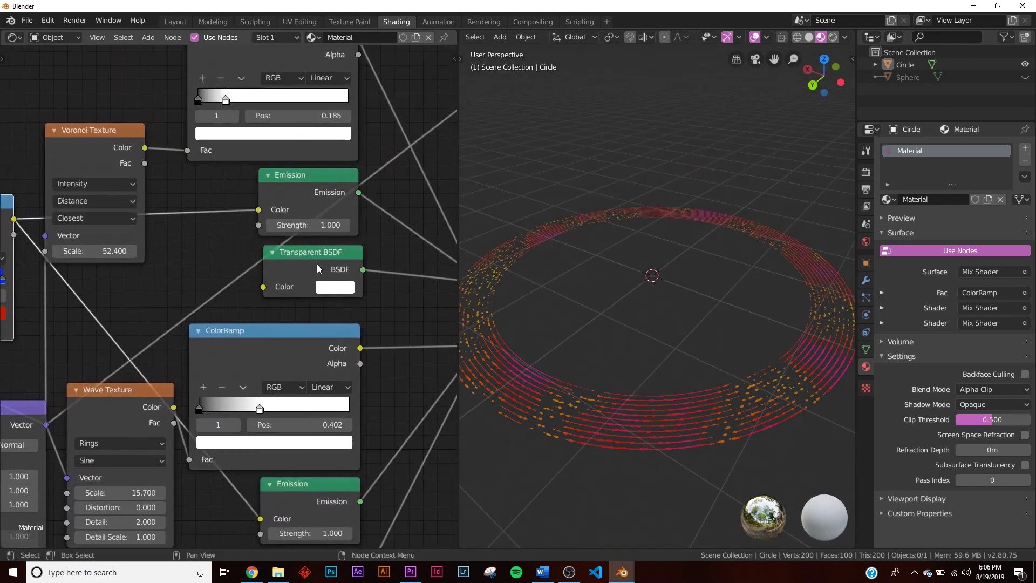
left_click(322, 226)
type("10")
key("Return")
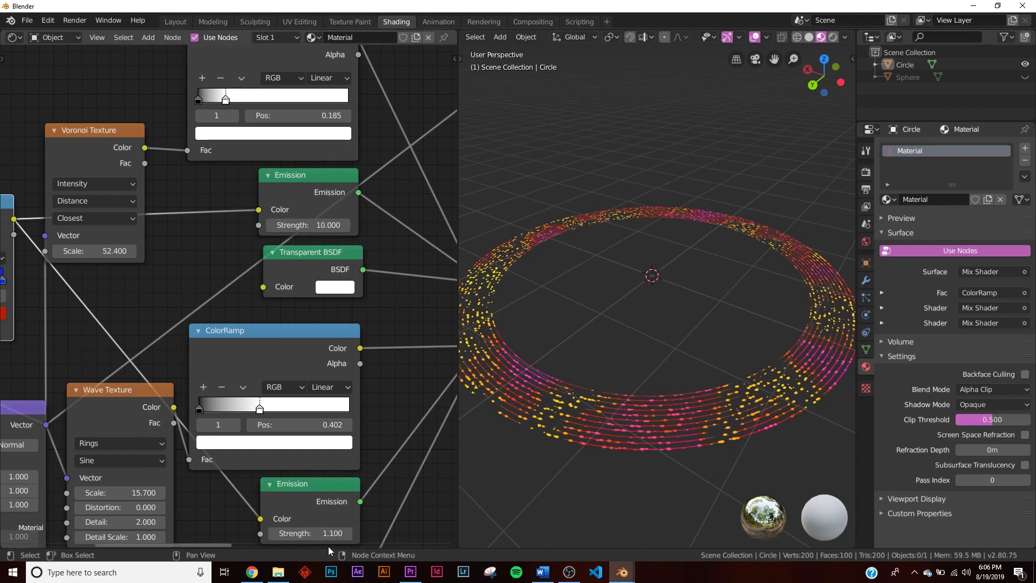
key("Return")
Step: Widen the 3D viewport and move the multicolored ColorRamp's blue stop to position 0.571
middle_click_drag(573, 205, 593, 302)
middle_click_drag(678, 363, 596, 371)
middle_click_drag(186, 259, 459, 263)
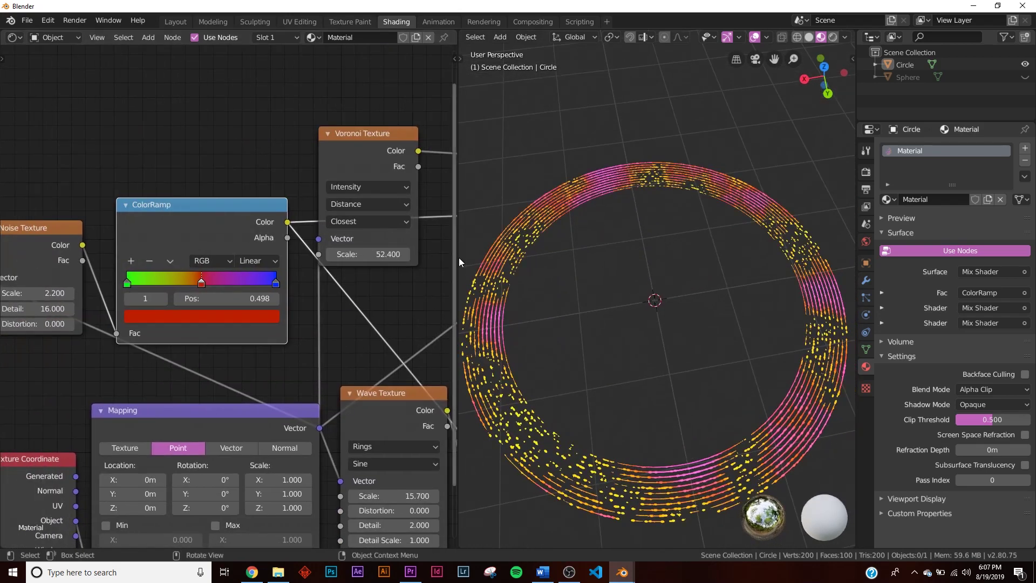
left_click_drag(458, 263, 195, 262)
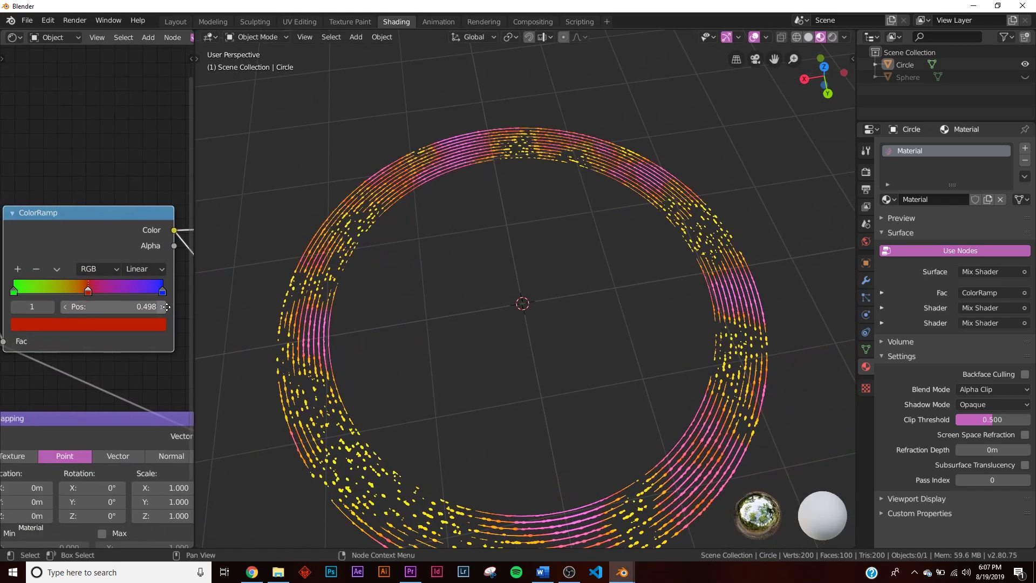
middle_click_drag(152, 307, 157, 314)
mouse_move(510, 294)
middle_mouse_down()
mouse_move(501, 344)
mouse_move(501, 288)
middle_mouse_up()
scroll(500, 315, "up", 1)
left_click_drag(170, 300, 79, 300)
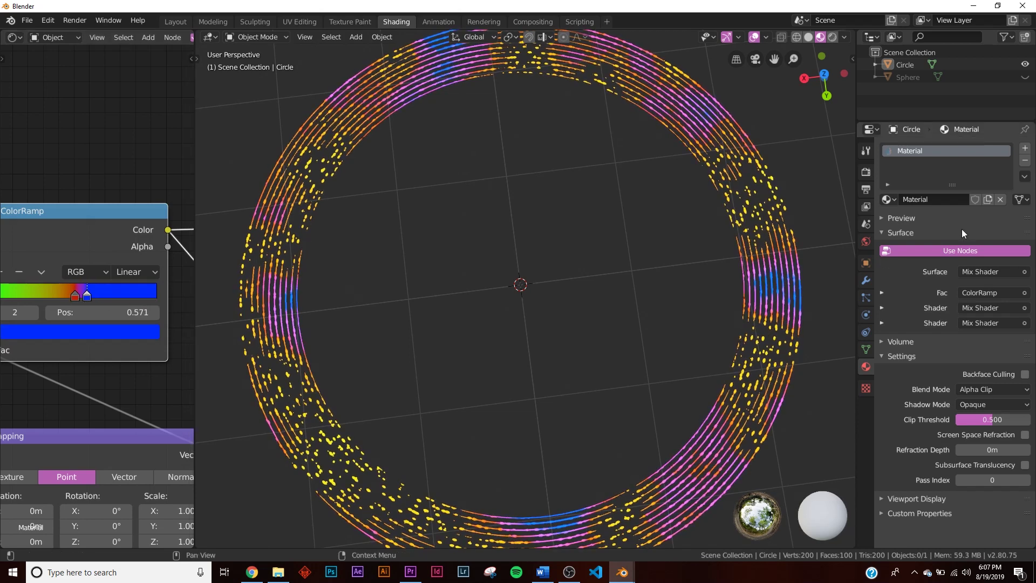
Step: Enable Bloom in the Eevee render settings and switch the viewport to rendered shading
left_click(866, 172)
left_click(893, 246)
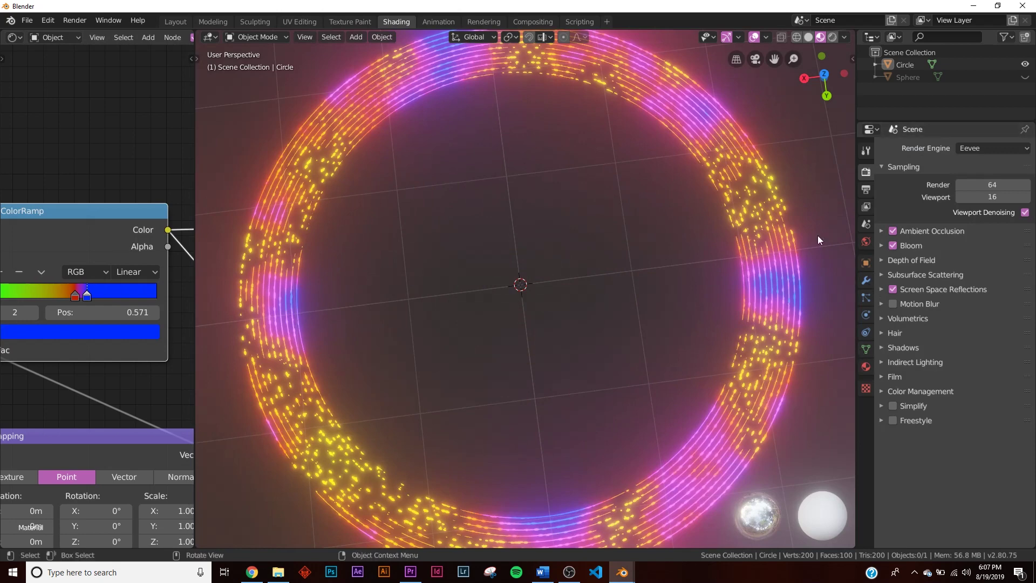
left_click(833, 38)
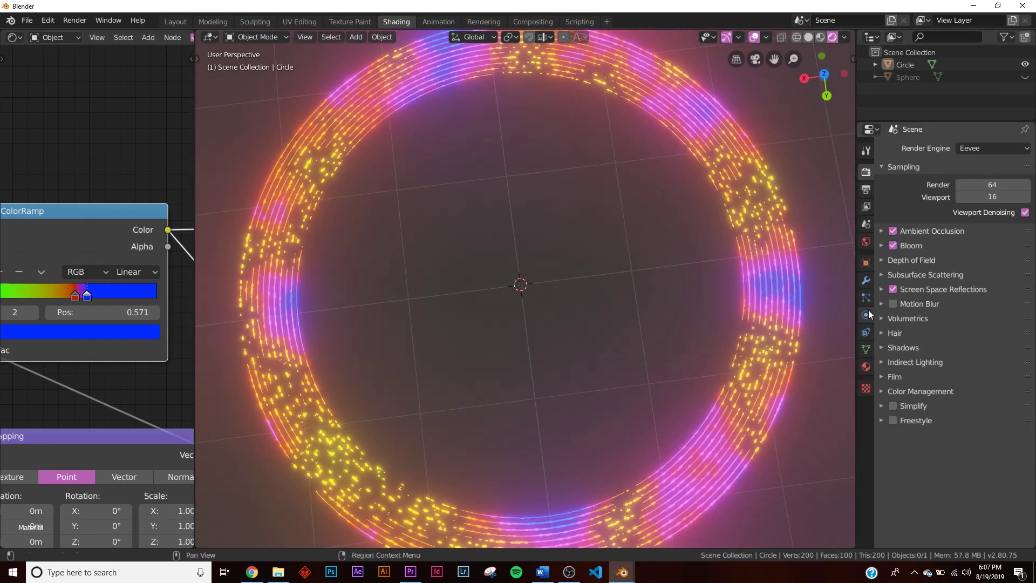
Step: Set the World background color to black
left_click(865, 243)
left_click(975, 227)
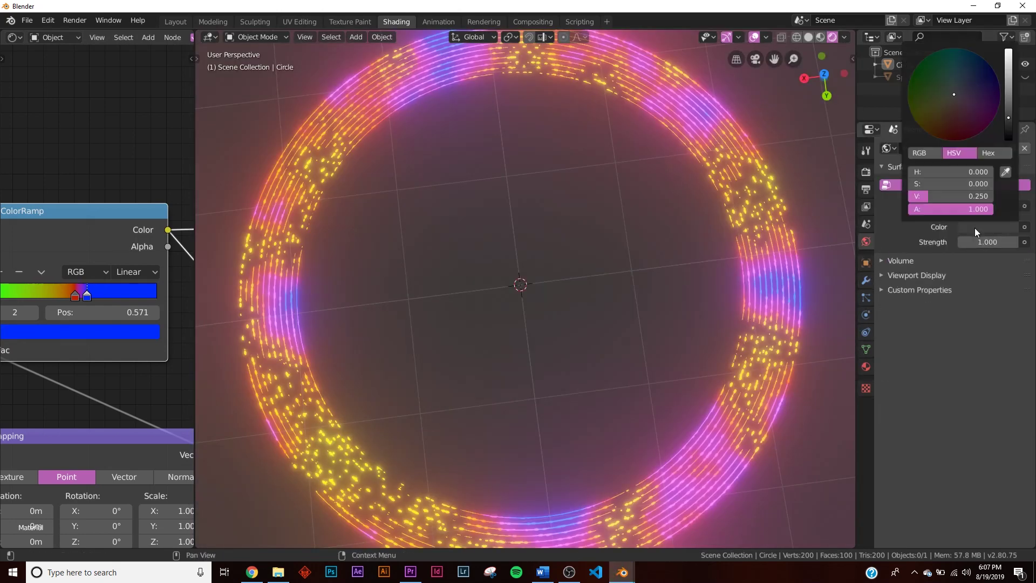
left_click(1006, 134)
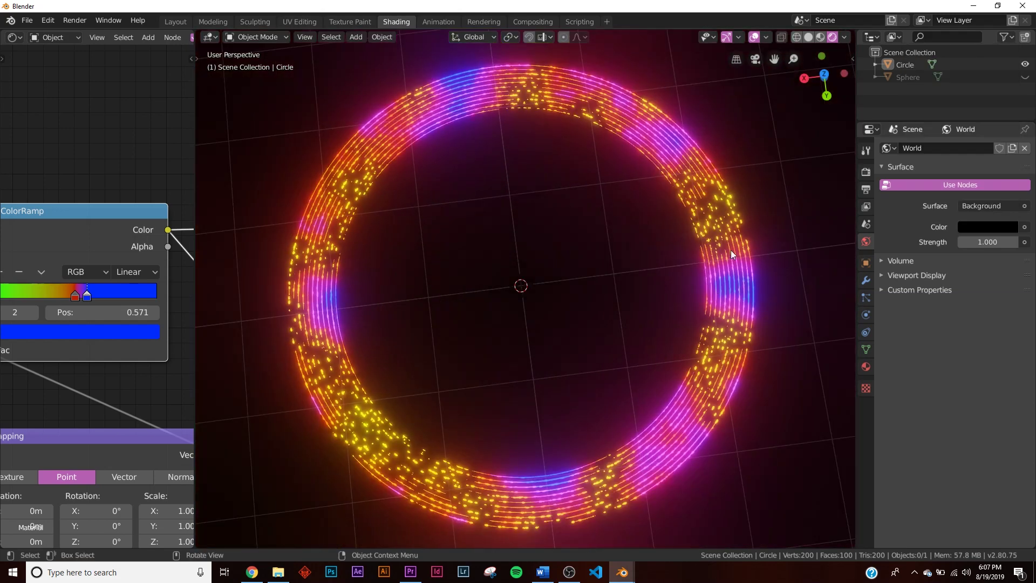
Step: Slide the ColorRamp's green stop close to the red one and place the red stop at position 0.470
middle_click_drag(109, 326, 215, 325)
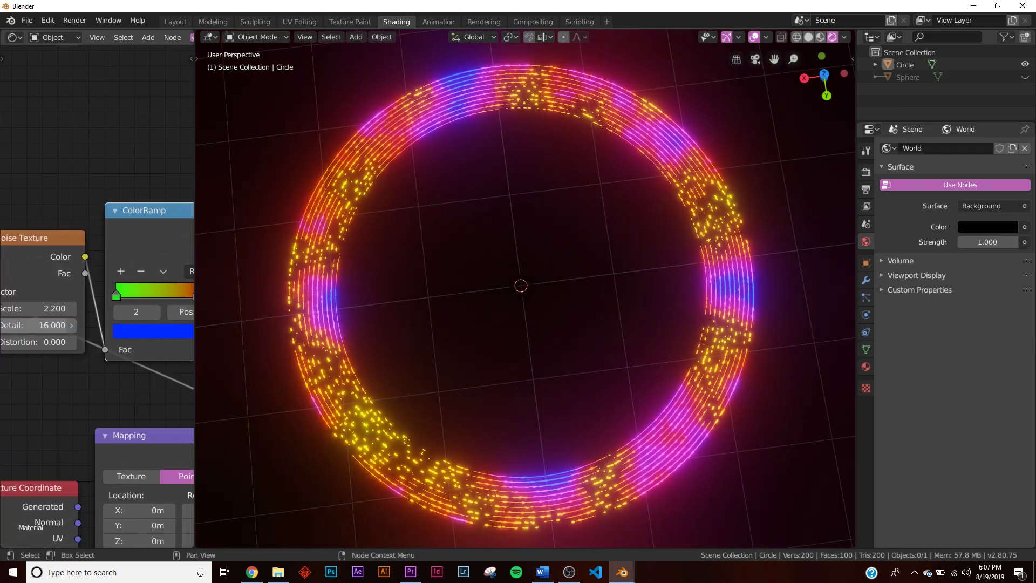
middle_click_drag(103, 351, 79, 356)
left_click_drag(95, 302, 141, 291)
middle_click_drag(168, 316, 83, 313)
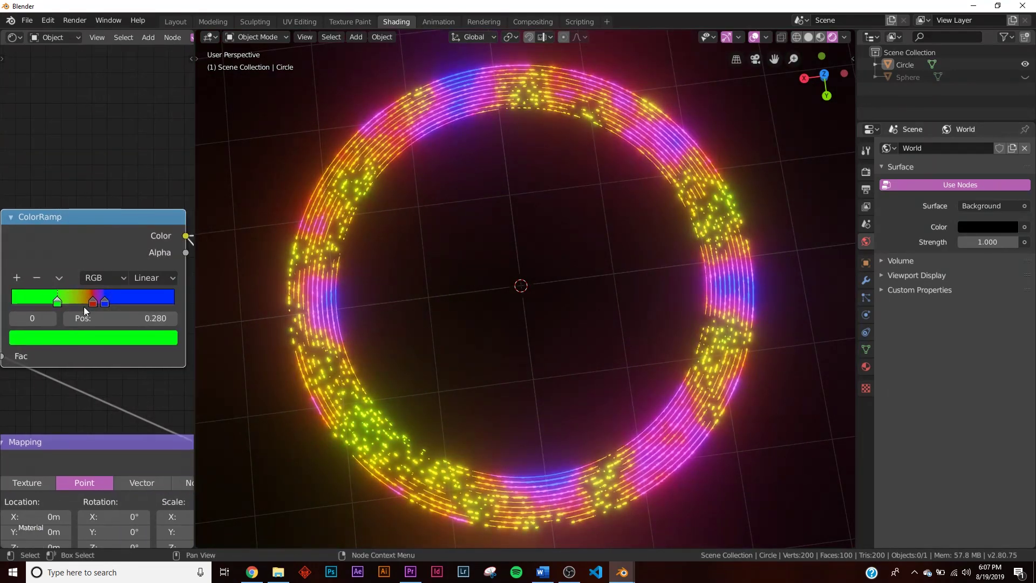
mouse_move(90, 302)
left_mouse_down()
mouse_move(106, 309)
mouse_move(74, 303)
left_mouse_up()
left_click(90, 303)
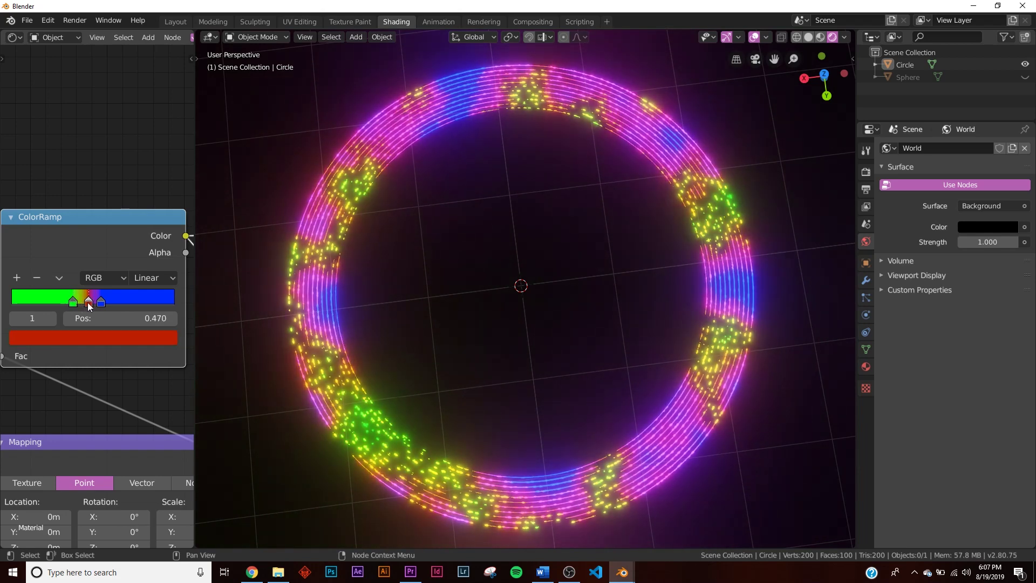
Step: Unhide the Sphere and view it together with the ring in the Layout workspace
middle_click_drag(454, 358, 502, 278)
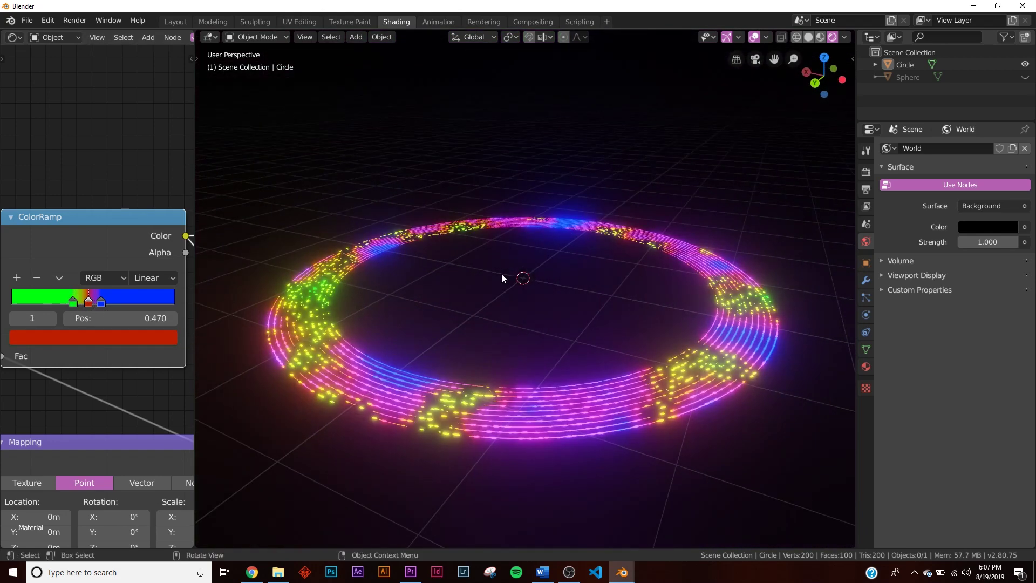
left_click(1025, 78)
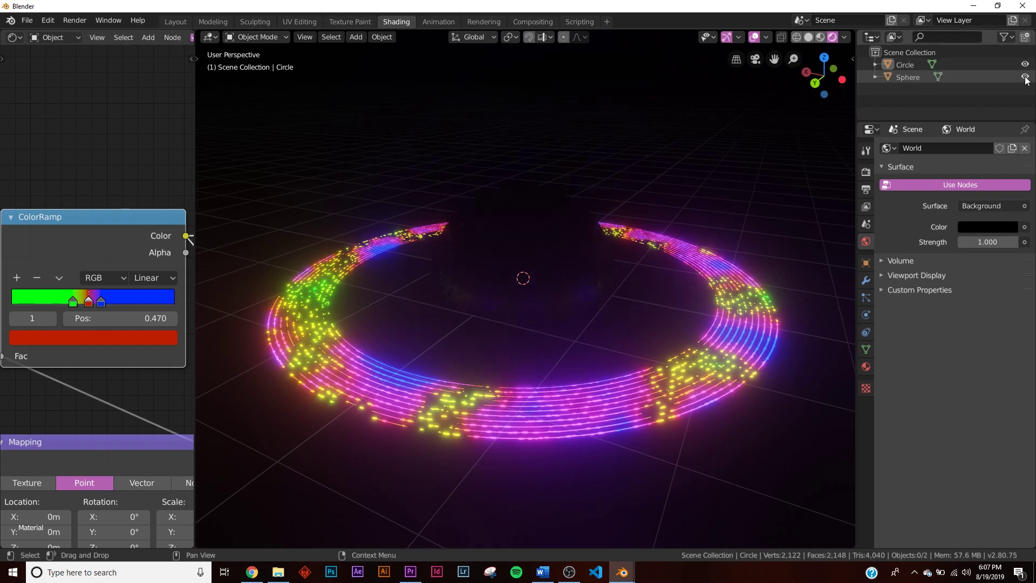
left_click(175, 21)
mouse_move(303, 155)
middle_mouse_down()
mouse_move(559, 291)
mouse_move(536, 261)
middle_mouse_up()
left_click(535, 261)
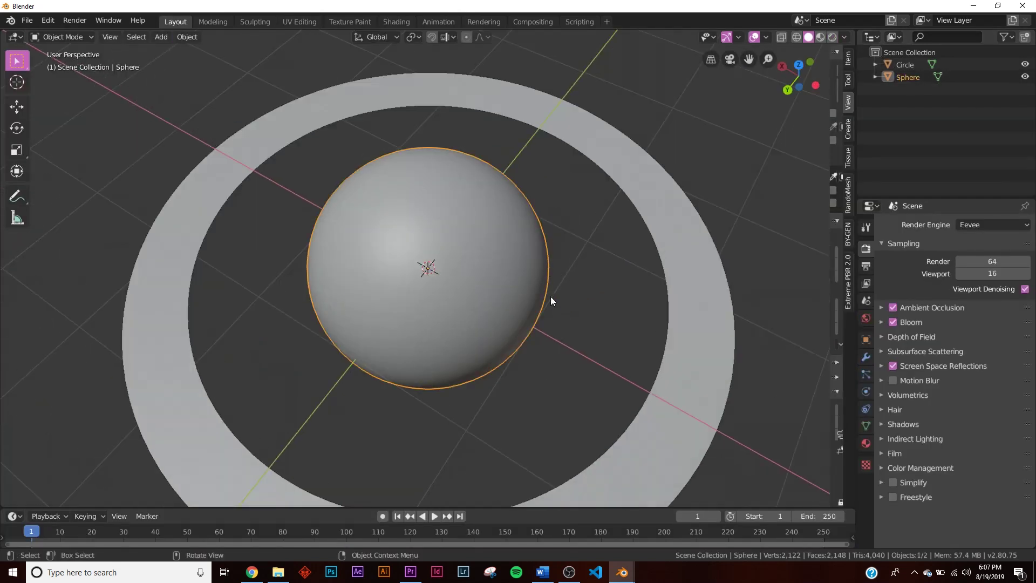
middle_click_drag(552, 304, 642, 266)
left_click(637, 322)
scroll(565, 261, "down", 5)
scroll(566, 262, "up", 3)
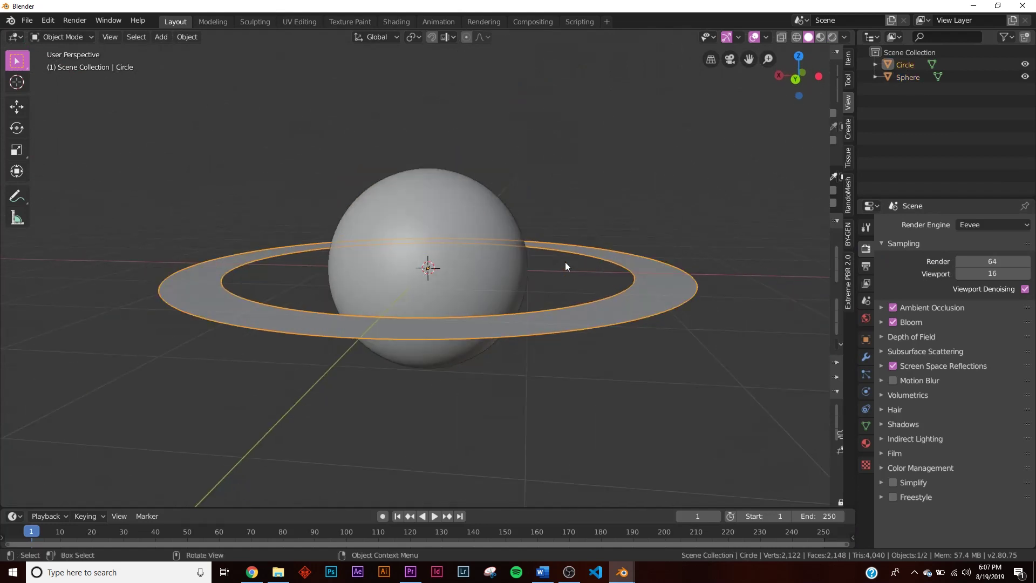
Step: Switch the Layout viewport to rendered shading
mouse_move(542, 235)
middle_mouse_down()
mouse_move(551, 296)
mouse_move(573, 259)
middle_mouse_up()
scroll(572, 277, "down", 4)
scroll(574, 260, "up", 4)
key("z")
left_click(559, 234)
Step: Duplicate the ring in place and scale the copy up so it surrounds the original ring
key("alt+a")
left_click(678, 325)
key("shift+d")
right_click(652, 237)
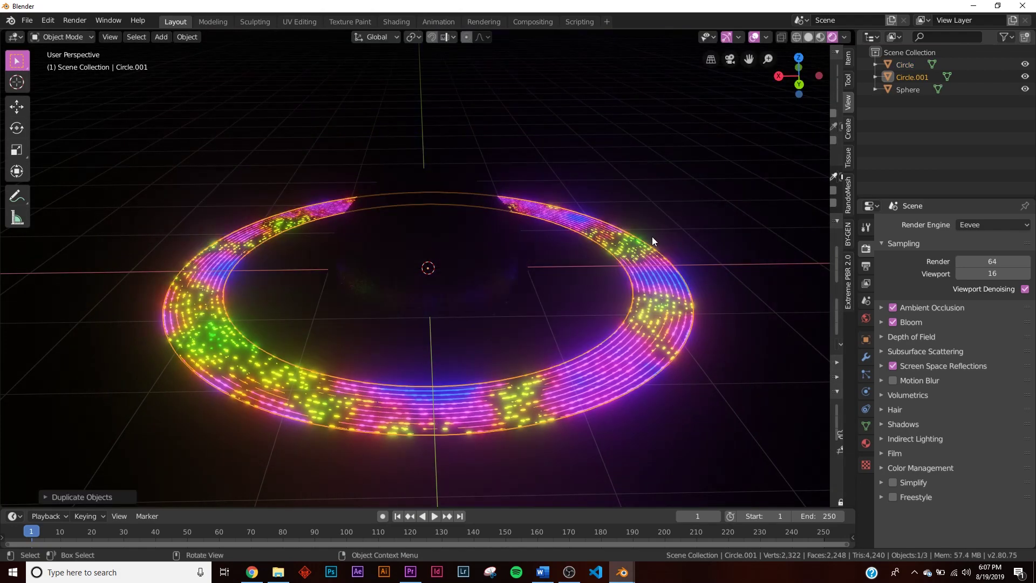
key("s")
left_click(793, 299)
Step: Scale the outer ring's inner edge loop outward in Edit Mode to make the band narrower
scroll(648, 300, "down", 4)
key("Tab")
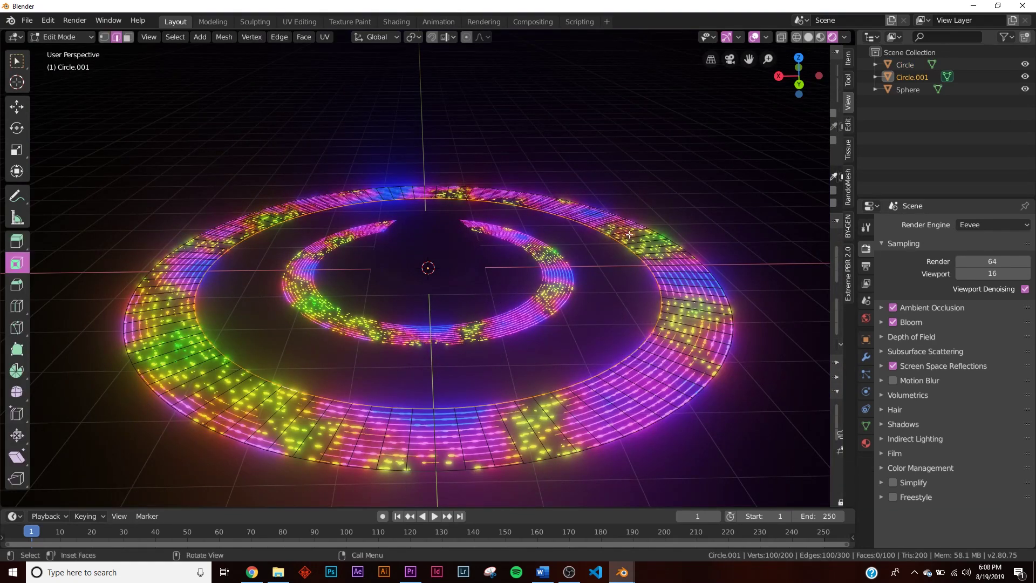
key("s")
left_click(580, 292)
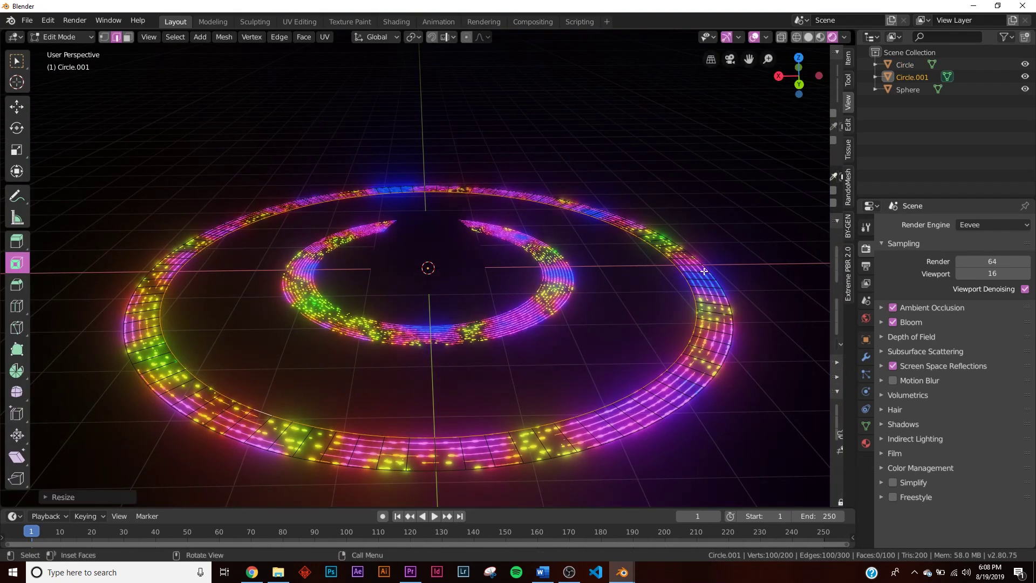
key("Tab")
Step: Leave Edit Mode and tilt the outer ring to a steep angle with a free trackball rotation
left_click(647, 269)
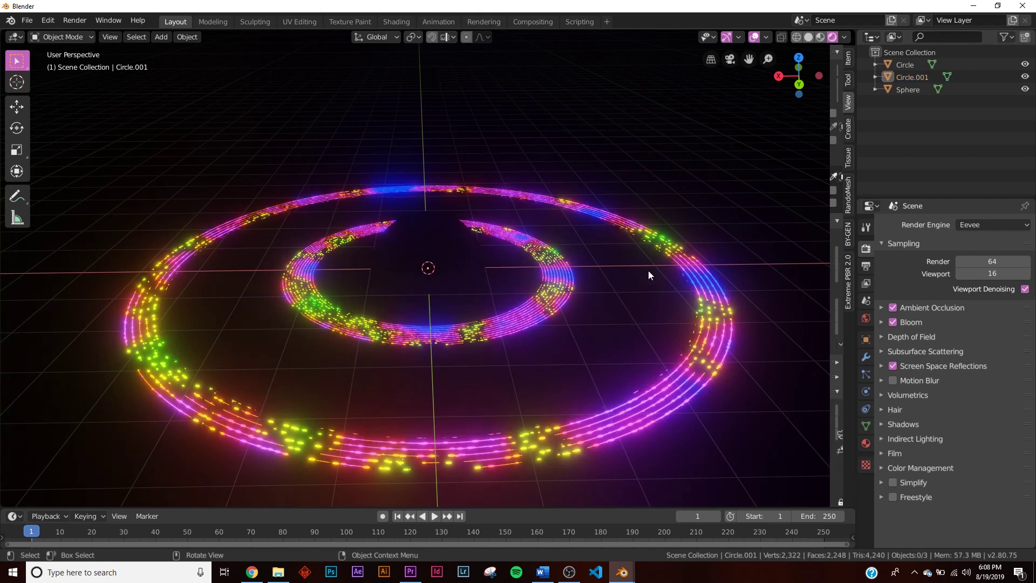
left_click(698, 280)
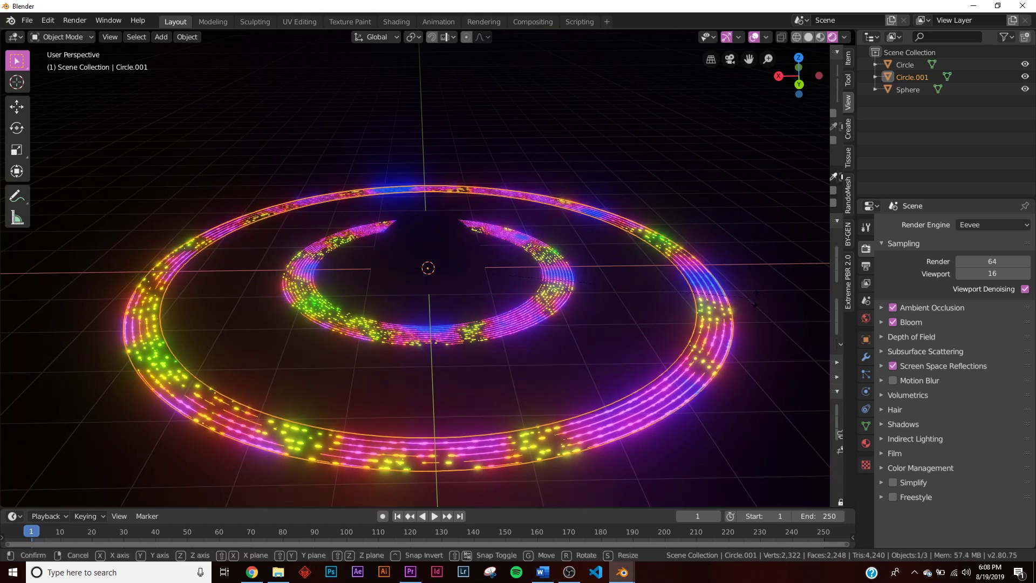
key("r")
key("r")
left_click(531, 291)
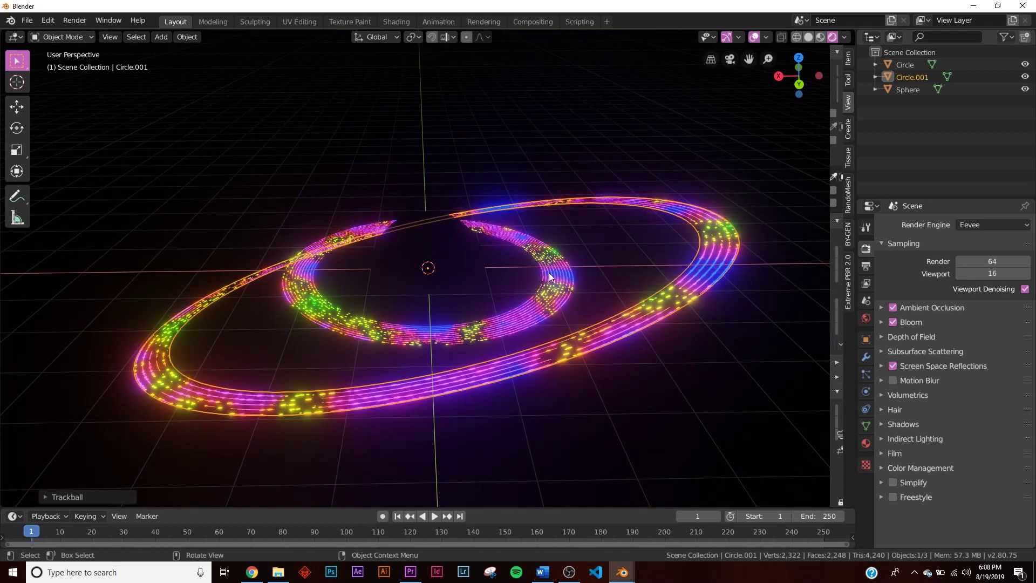
Step: Tilt the inner ring and scale its inner edge loop inward in Edit Mode so the band widens towards the sphere
left_click(549, 276)
key("Tab")
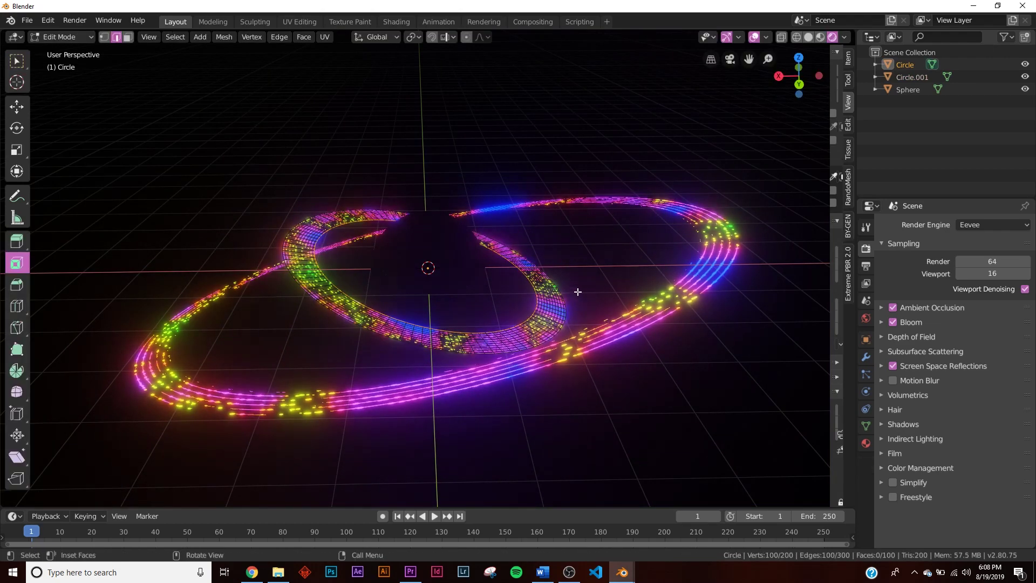
key("s")
left_click(532, 289)
key("Tab")
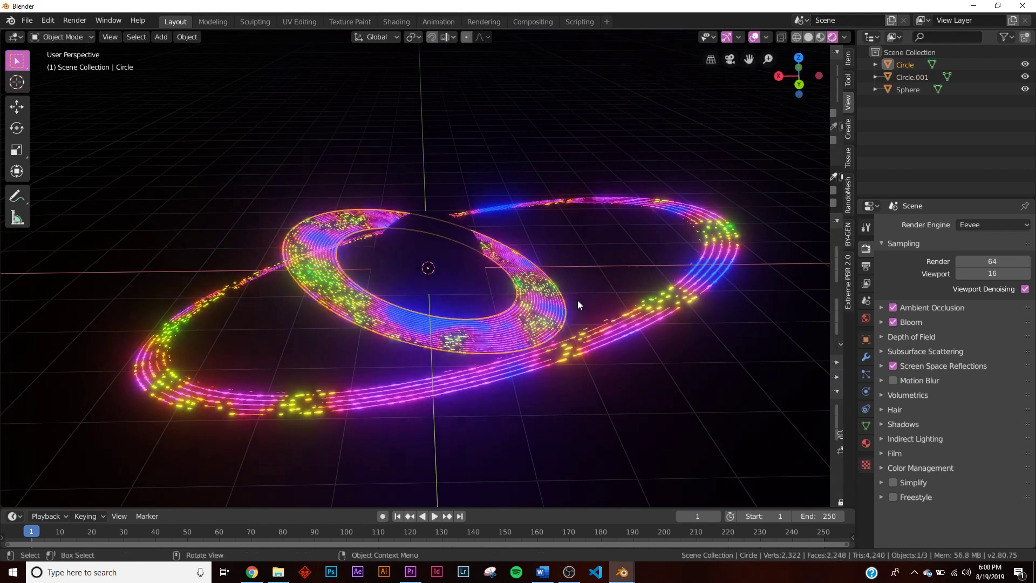
key("Tab")
key("s")
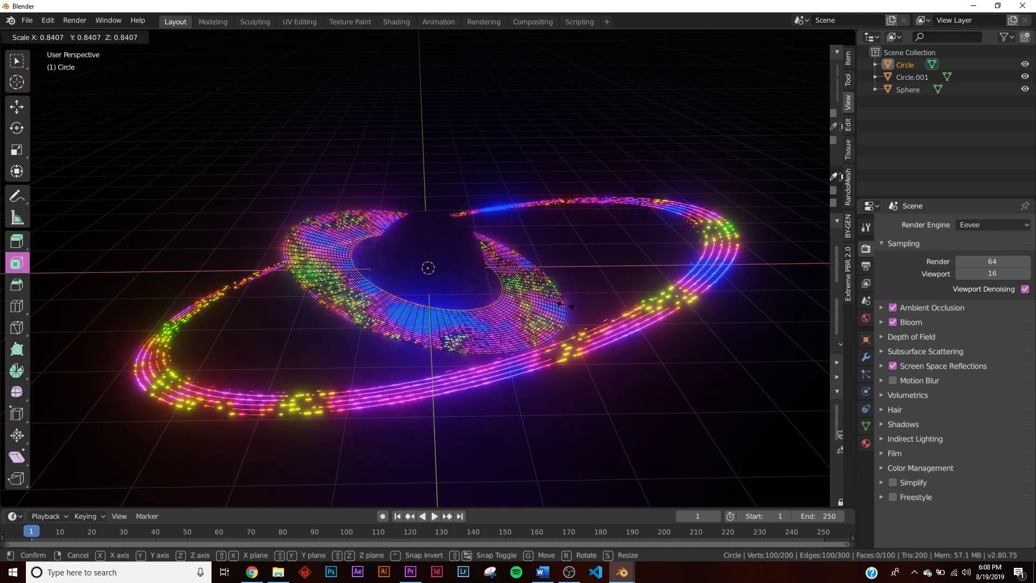
left_click(565, 296)
key("Tab")
middle_click_drag(532, 258, 525, 328)
scroll(525, 327, "up", 3)
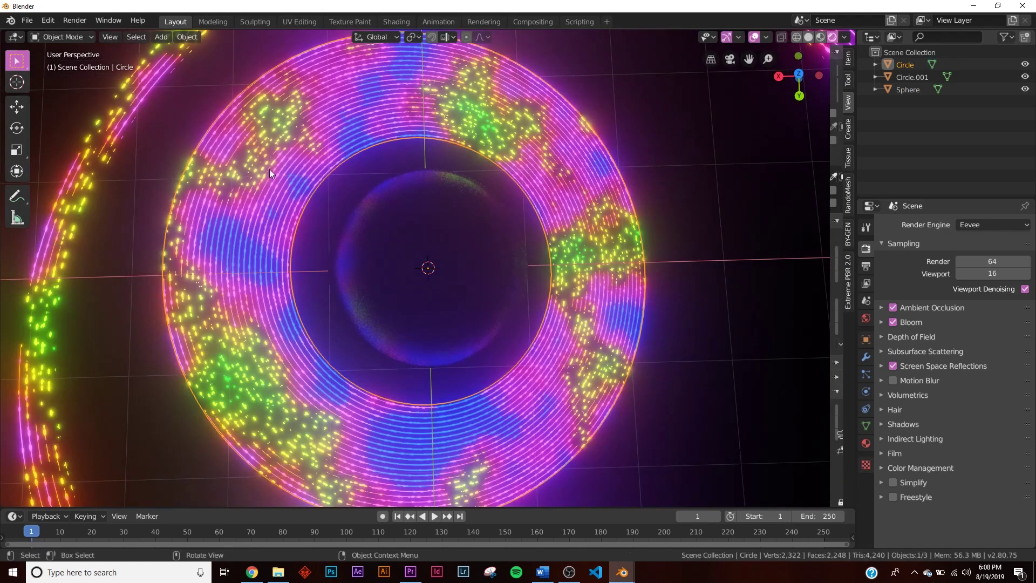
mouse_move(591, 319)
middle_mouse_down()
mouse_move(604, 239)
mouse_move(610, 302)
mouse_move(533, 293)
mouse_move(430, 248)
mouse_move(449, 229)
mouse_move(544, 294)
middle_mouse_up()
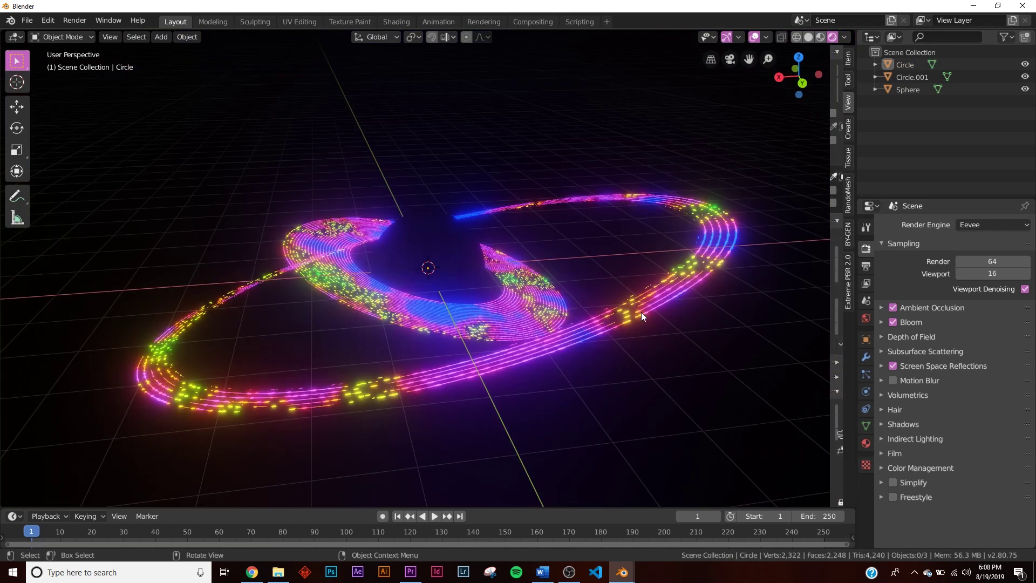
Step: Switch the Layout viewport to solid shading for a close view of the sphere
key("z")
left_click(614, 267)
scroll(481, 284, "up", 4)
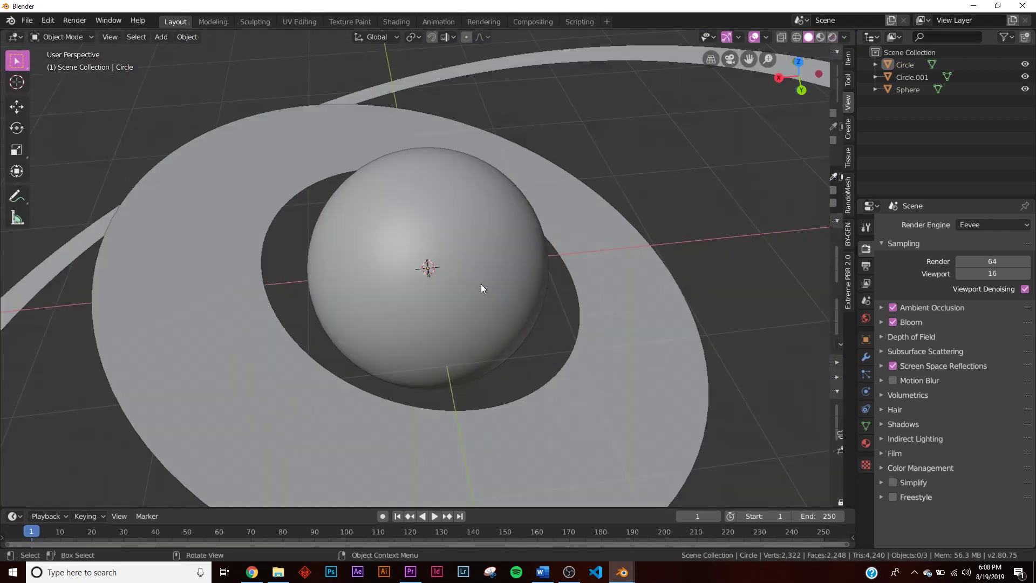
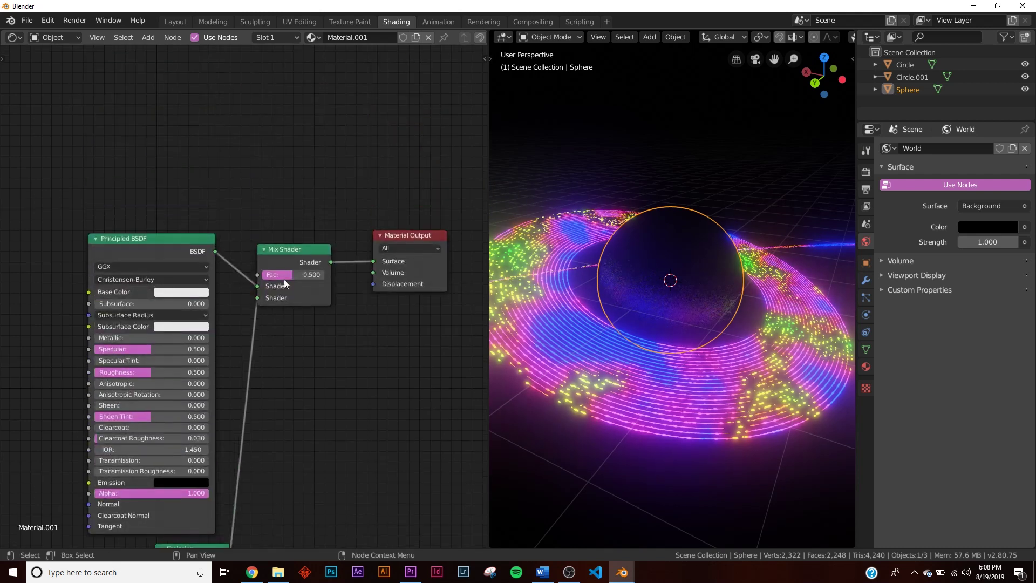
Step: Add a ColorRamp to the sphere's material and connect its Color output to the Mix Shader's Fac
left_click_drag(286, 255, 290, 195)
scroll(243, 169, "up", 4)
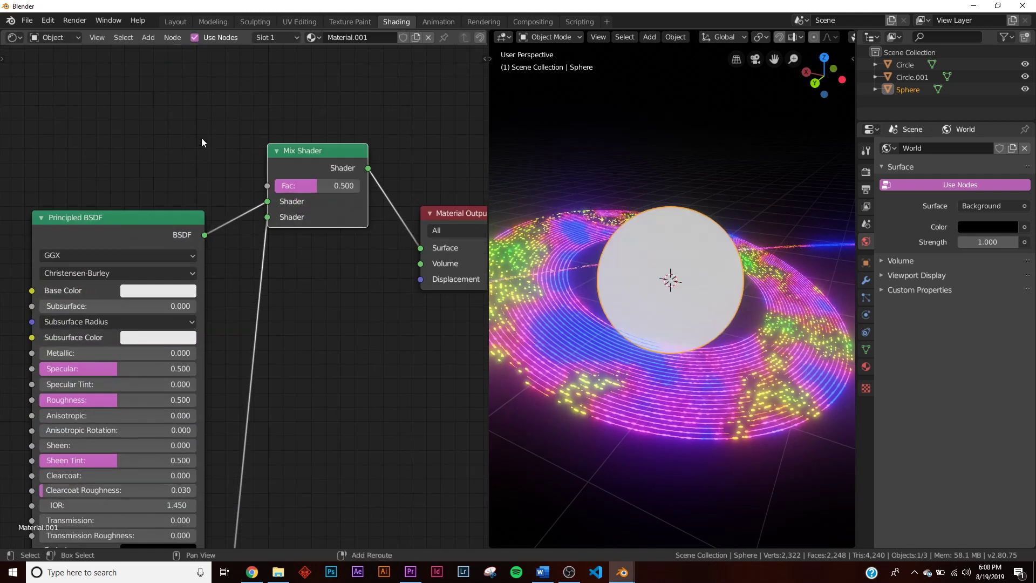
key("shift+a")
left_click(200, 138)
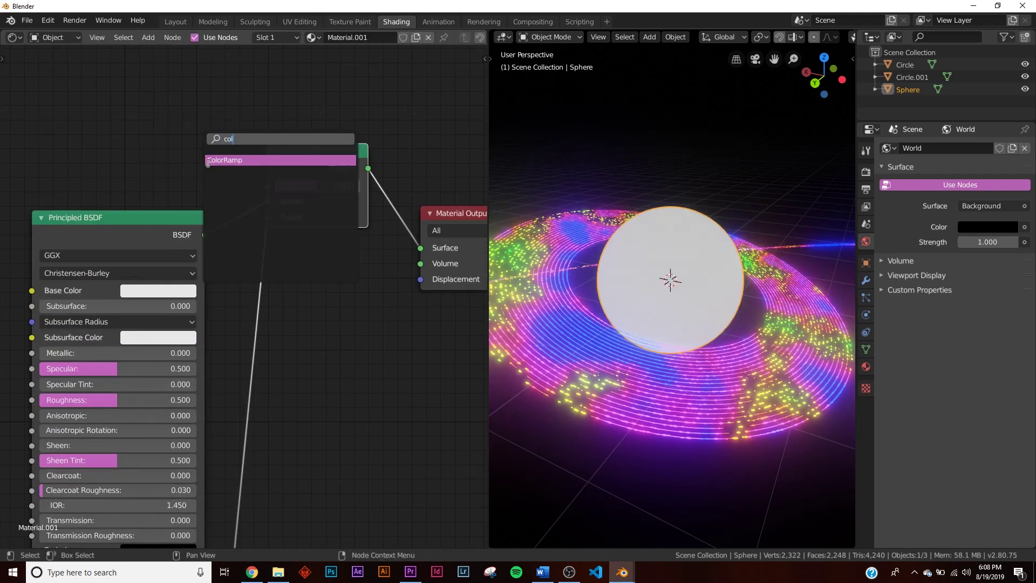
left_click(226, 160)
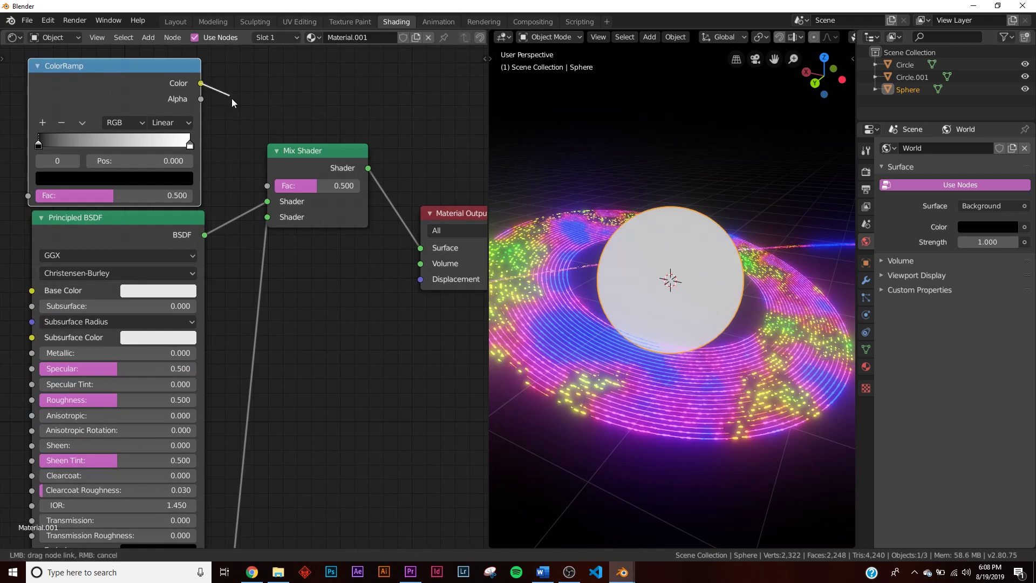
left_click_drag(268, 183, 268, 186)
Step: Add a Noise Texture node and connect it to the ColorRamp's Fac input
middle_click_drag(168, 190, 353, 291)
key("shift+a")
left_click(135, 193)
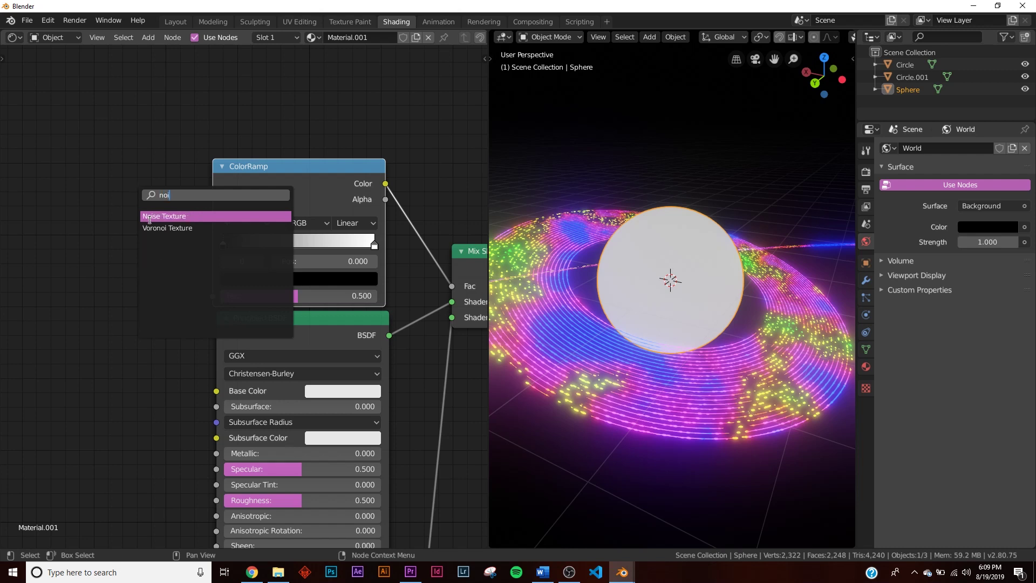
left_click(149, 219)
left_click_drag(216, 295, 215, 295)
Step: Move the ColorRamp's black stop to position 0.354 to add contrast to the noise mask
middle_click_drag(312, 269, 161, 271)
scroll(215, 270, "up", 4)
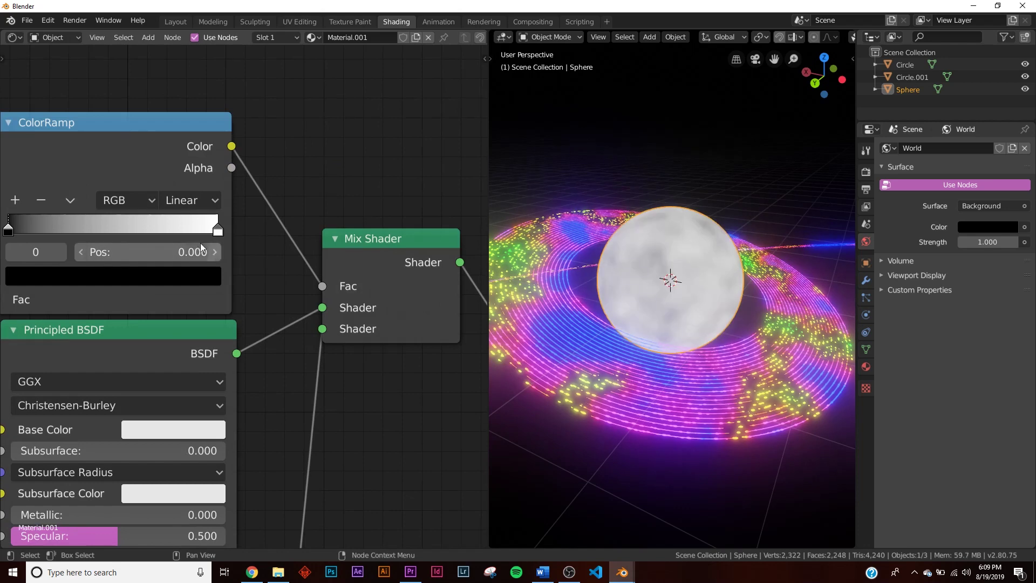
middle_click_drag(238, 237, 292, 244)
left_click_drag(66, 236, 142, 237)
Step: Duplicate the ColorRamp beside the Emission node and recolor the copy from green through red at 0.500 to blue
middle_click_drag(208, 313, 297, 523)
middle_click_drag(244, 347, 253, 230)
scroll(263, 268, "down", 3)
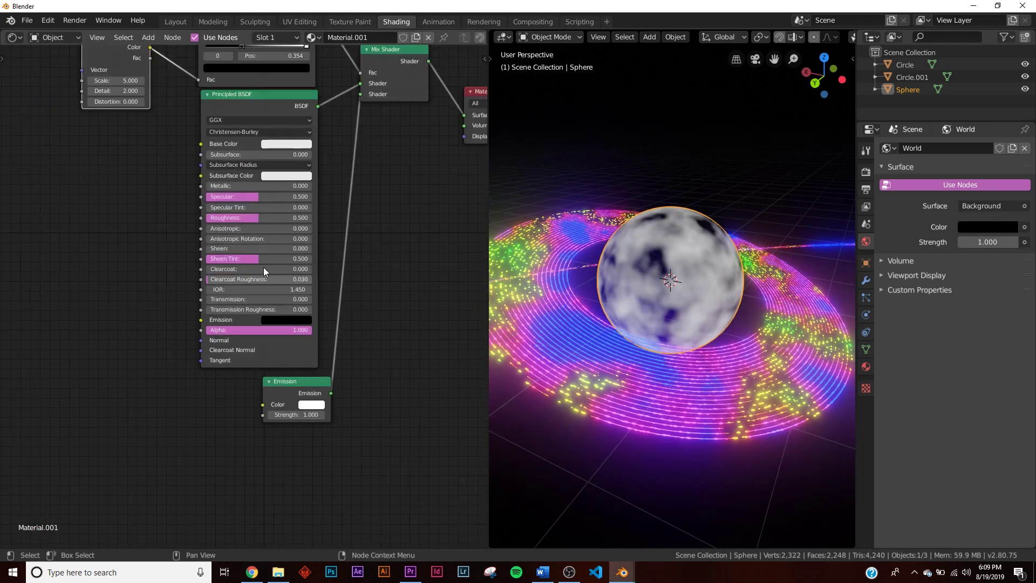
left_click_drag(267, 57, 171, 423, "alt")
scroll(171, 423, "up", 1)
middle_click_drag(171, 423, 274, 326)
scroll(273, 326, "up", 3)
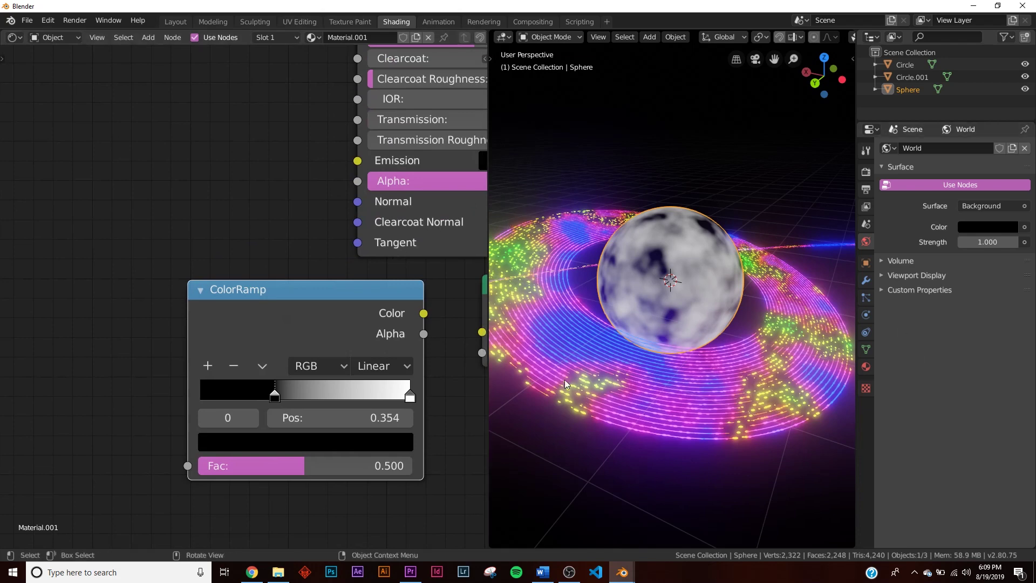
scroll(340, 418, "up", 1)
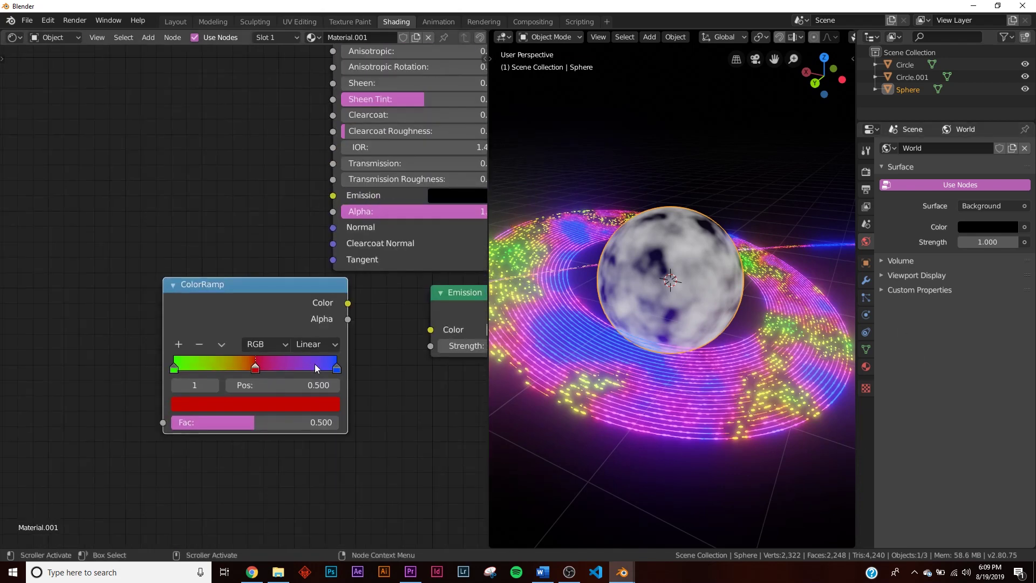
Step: Connect the Noise Texture to the multicolored ColorRamp's Fac and the ramp's Color output to the Emission Color
scroll(274, 373, "down", 3)
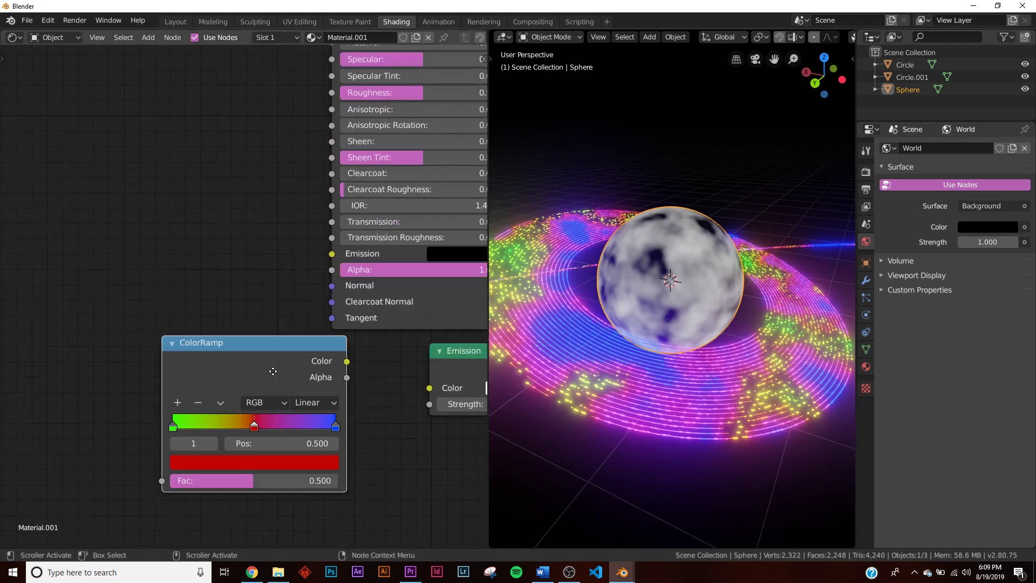
scroll(276, 385, "down", 2)
middle_click_drag(239, 221, 236, 293)
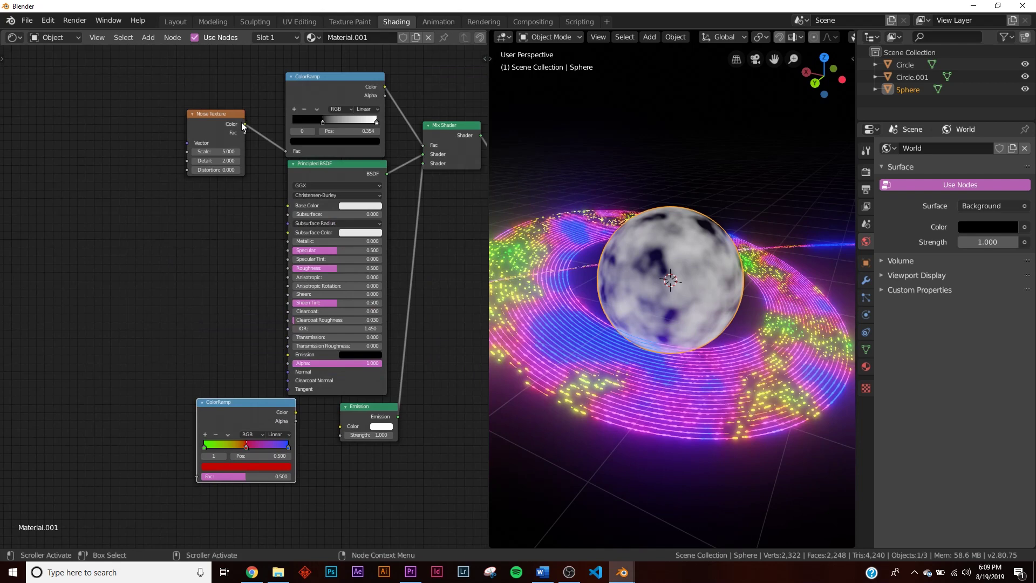
left_click_drag(215, 455, 196, 477)
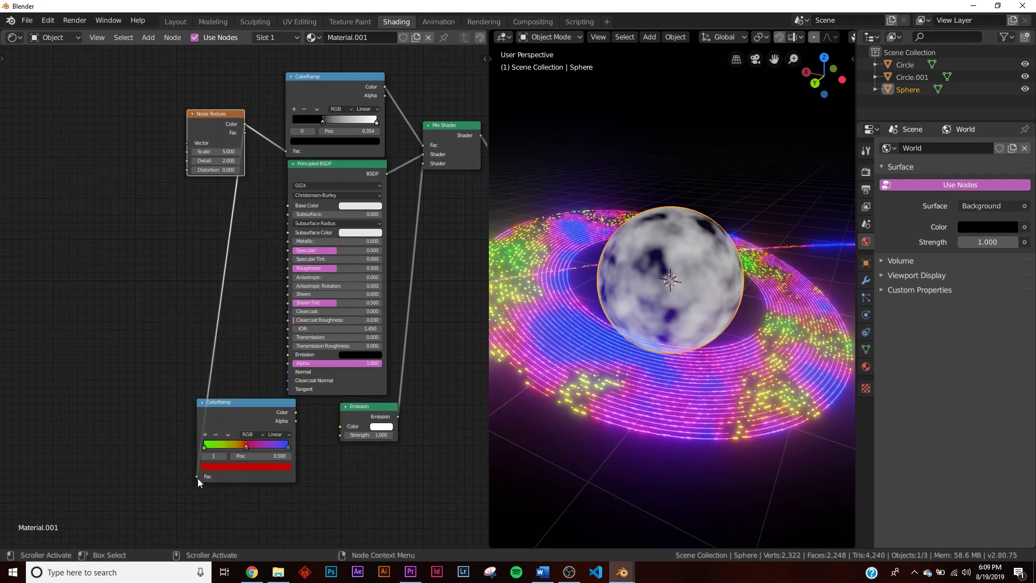
scroll(324, 477, "up", 3)
middle_click_drag(351, 477, 309, 315)
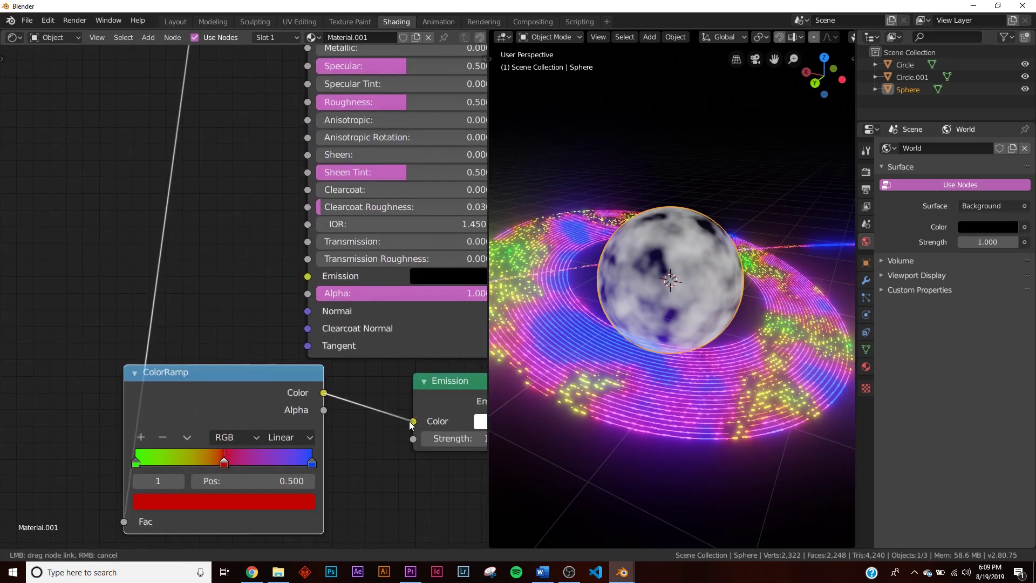
left_click_drag(410, 426, 413, 422)
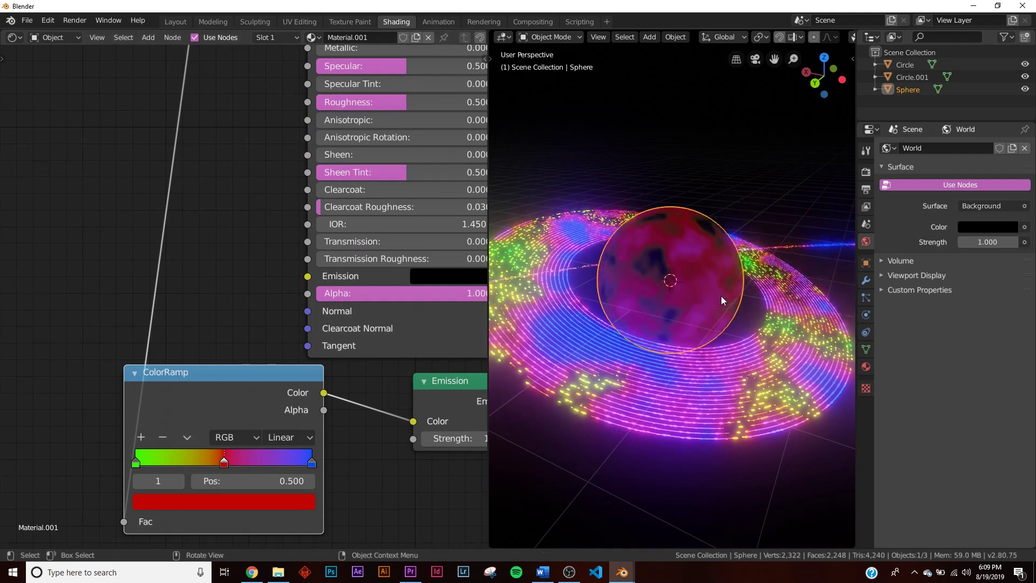
Step: Set the Emission node's Strength to 7.600 in the sphere's material
middle_click_drag(723, 291, 697, 287)
middle_click_drag(369, 447, 252, 374)
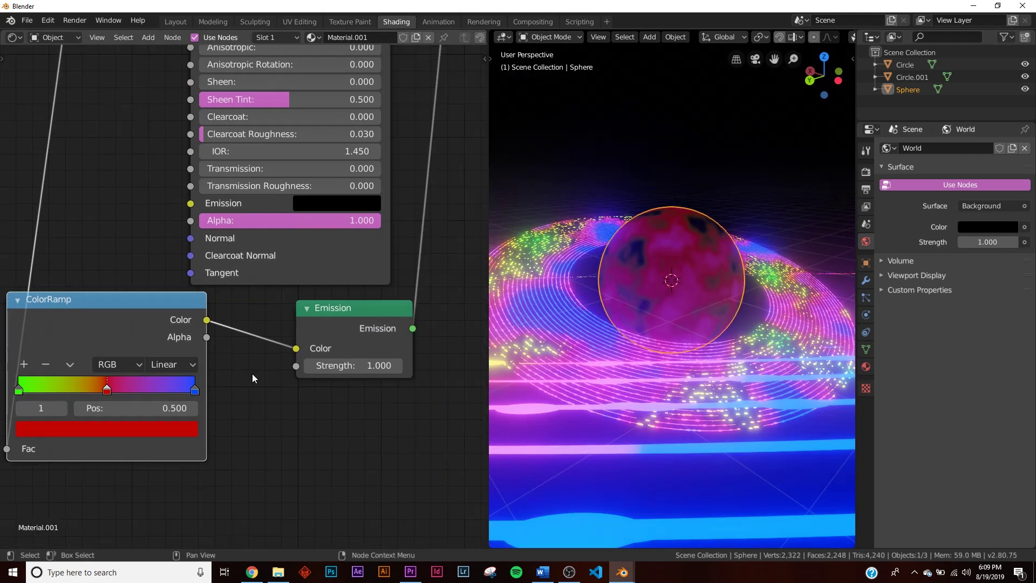
left_click_drag(374, 369, 446, 368)
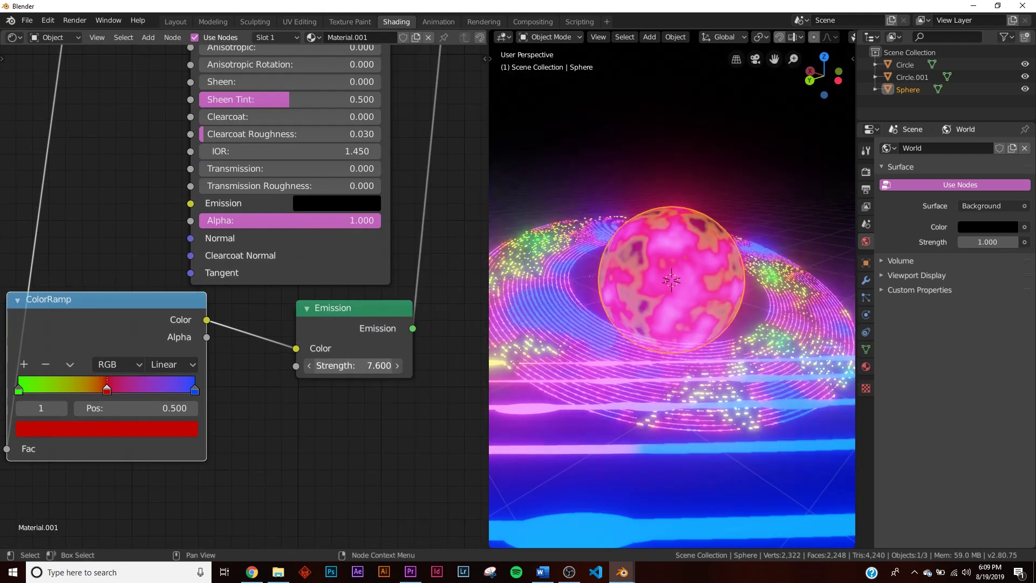
Step: Move the multicolored ramp's green and blue stops close to the central red stop, placing blue at about 0.571
middle_click_drag(229, 312, 298, 319)
scroll(204, 409, "up", 3)
middle_click_drag(201, 416, 281, 344)
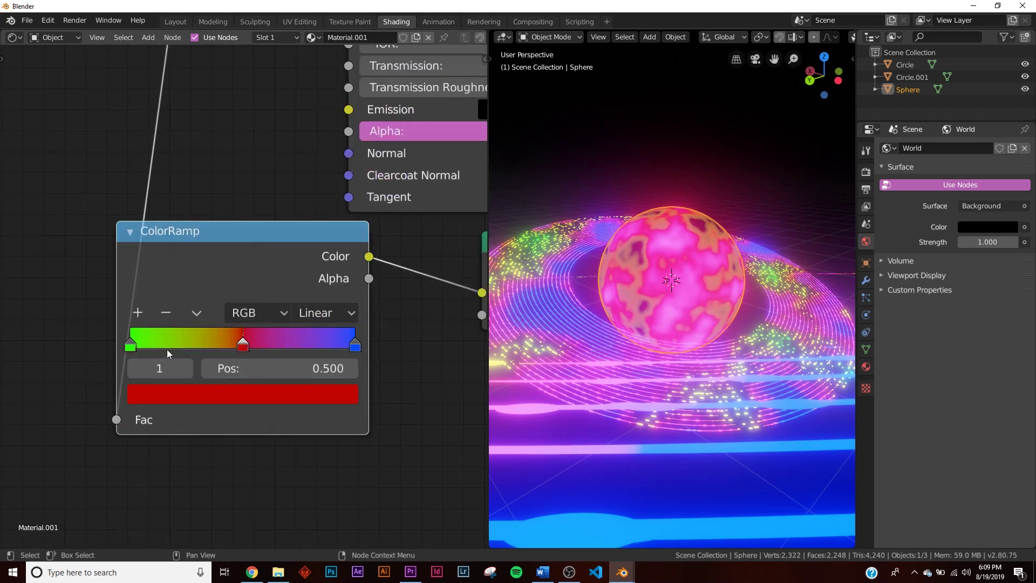
left_click_drag(131, 346, 225, 343)
left_click_drag(355, 346, 259, 357)
left_click(273, 393)
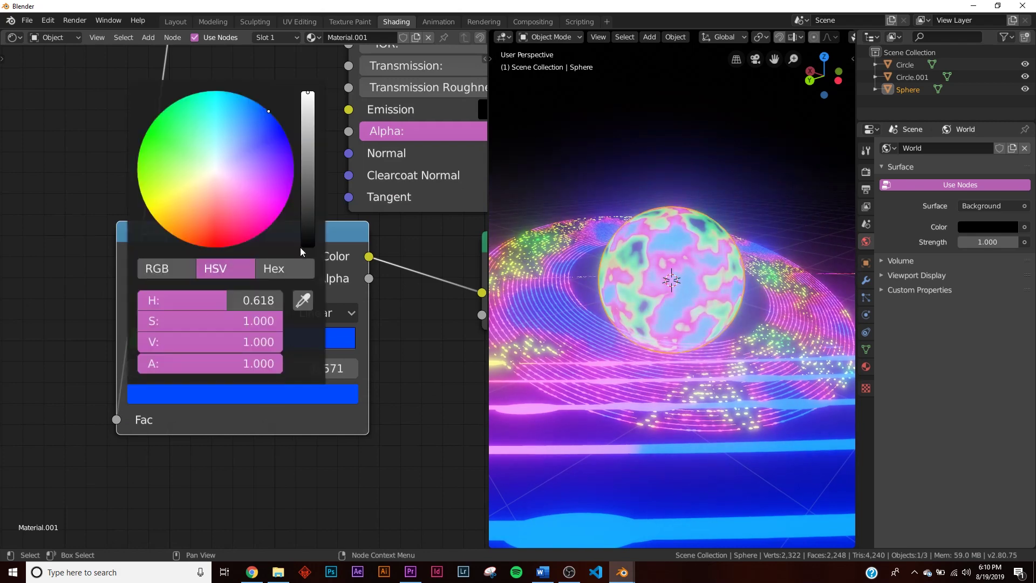
Step: Lower the Emission Strength of the sphere's material and check the glow in the viewport
middle_click_drag(389, 318, 181, 307)
left_click_drag(345, 302, 306, 302)
middle_click_drag(777, 227, 679, 211)
middle_click_drag(668, 254, 754, 247)
scroll(754, 248, "up", 6)
middle_click_drag(699, 229, 754, 249)
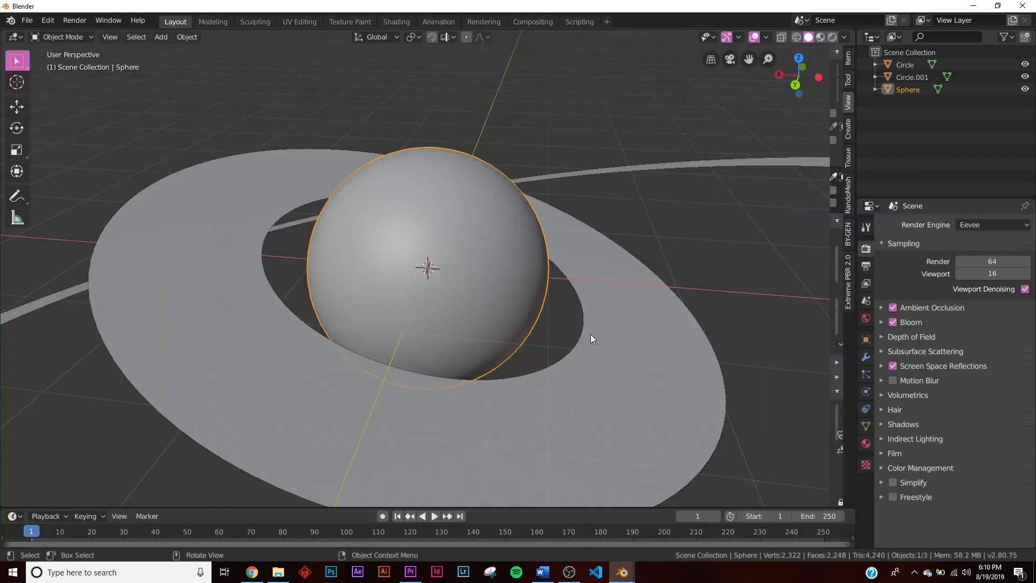
Step: Switch the Layout viewport to rendered shading and select the outer ring
key("z")
left_click(568, 273)
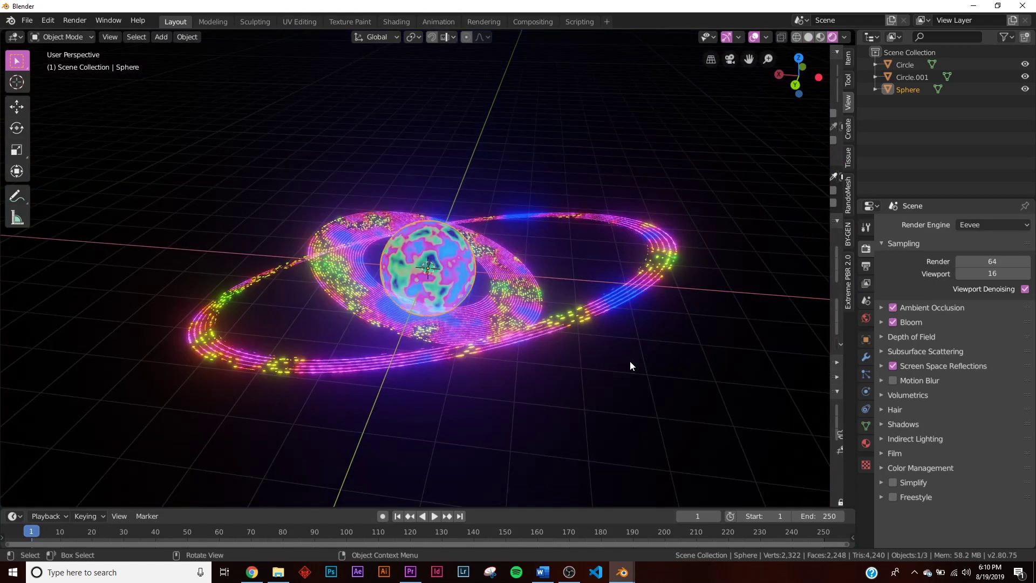
scroll(467, 245, "down", 2)
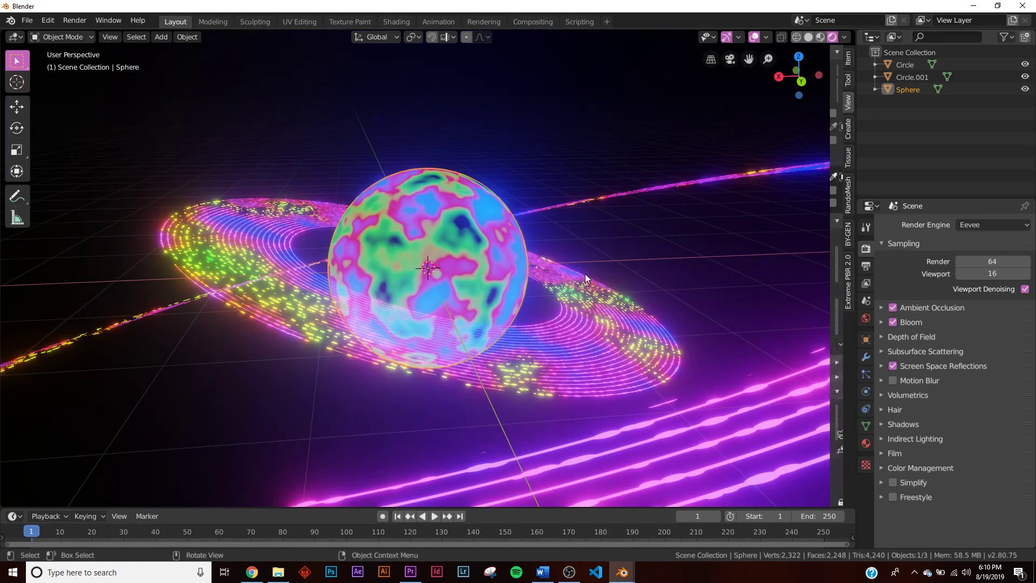
scroll(579, 351, "down", 3)
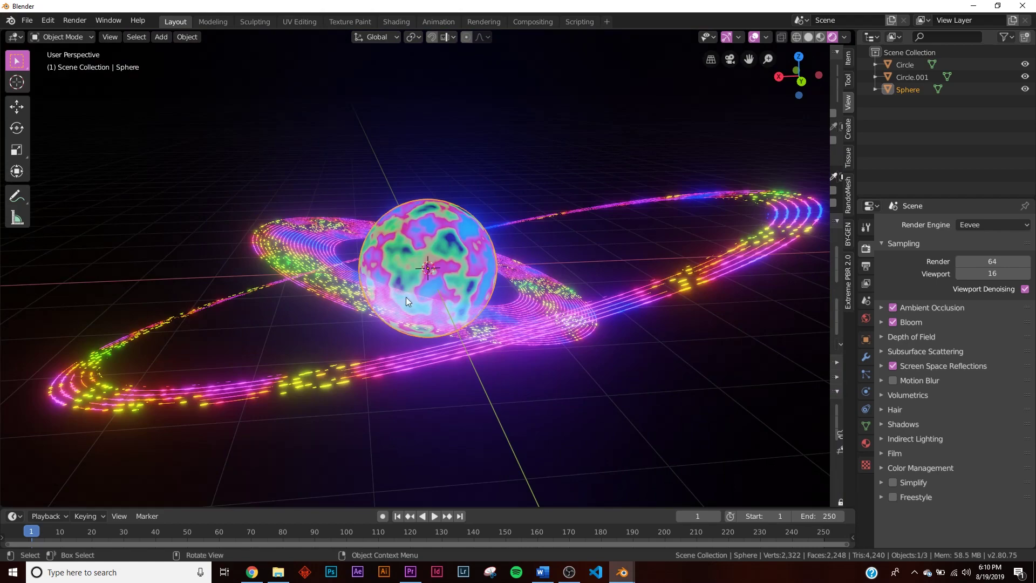
left_click(581, 313)
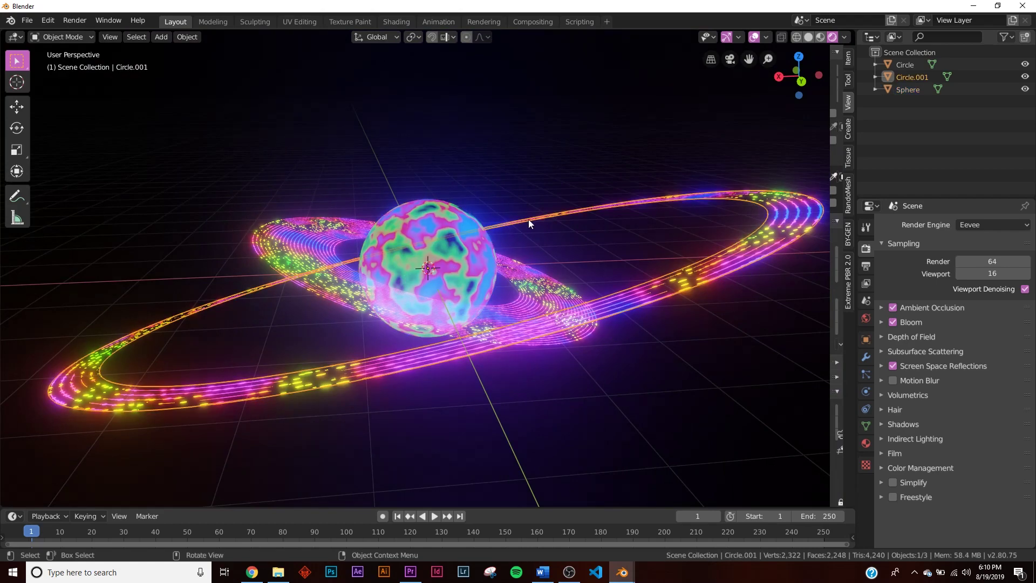
middle_click_drag(421, 245, 426, 276)
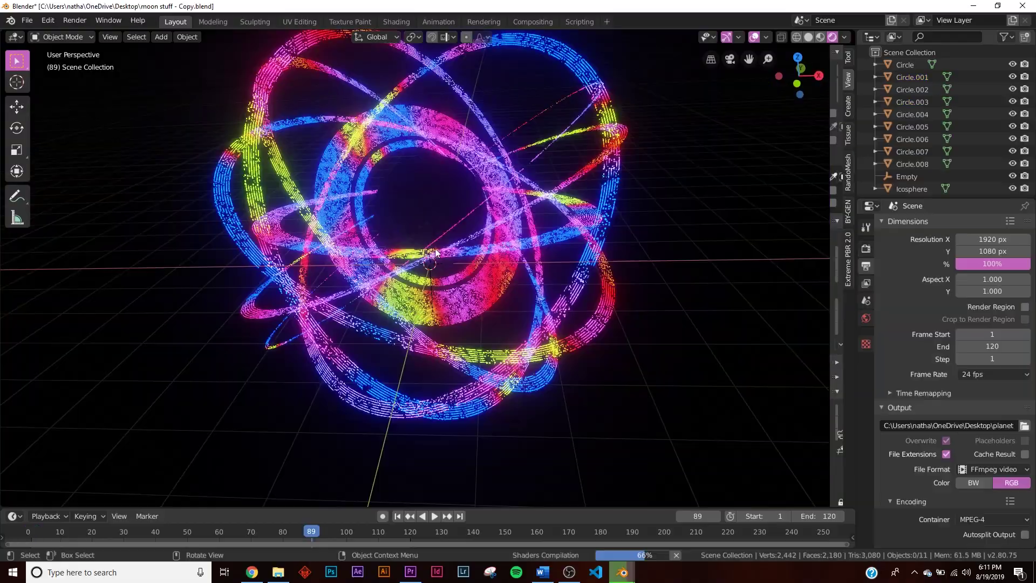
Step: Examine the finished planet scene's many tilted glowing rings from several angles and distances
middle_click_drag(475, 237, 449, 163)
scroll(459, 185, "up", 4)
scroll(448, 178, "down", 5)
middle_click_drag(405, 232, 491, 212)
scroll(448, 232, "up", 5)
mouse_move(409, 256)
middle_mouse_down()
mouse_move(428, 323)
mouse_move(440, 273)
middle_mouse_up()
scroll(440, 272, "down", 5)
Step: Switch the finished planet scene to solid shading and select the thin ring Circle.006
key("z")
left_click(521, 280)
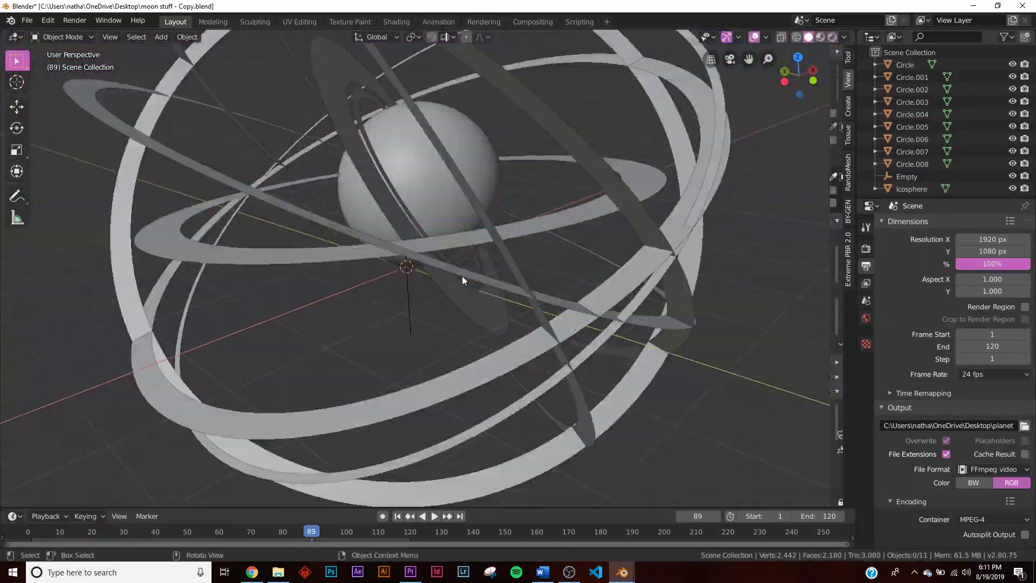
left_click(707, 169)
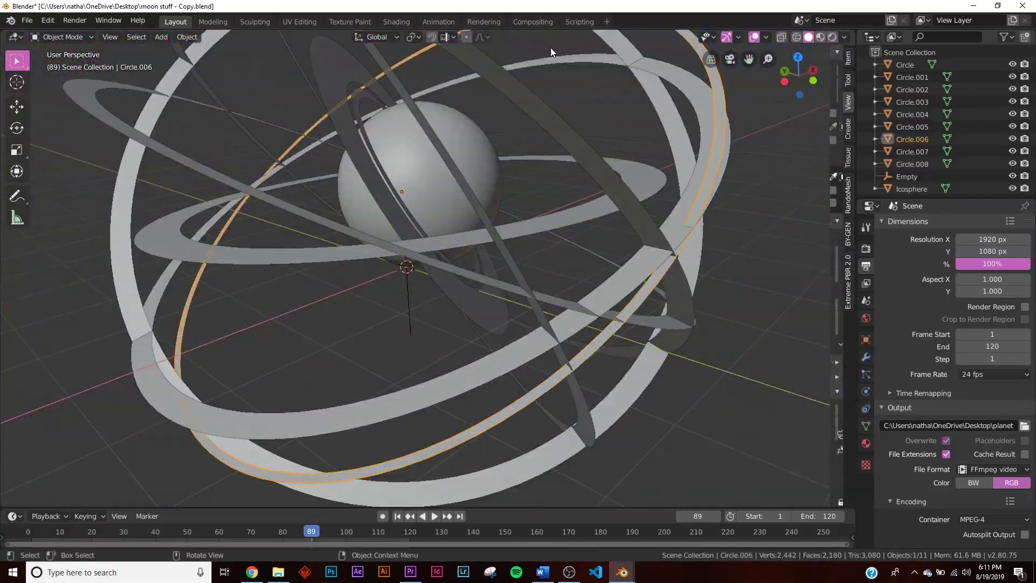
Step: Examine the animated Rotation values in the ring material's Mapping node while the animation plays in the rendered view of the Shading workspace
left_click(400, 22)
key("z")
left_click(694, 199)
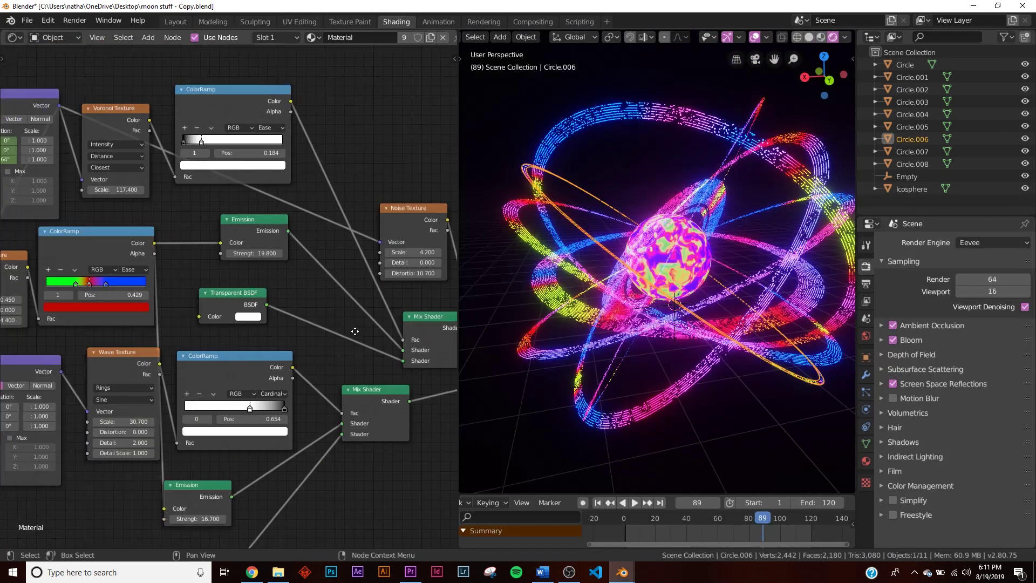
scroll(167, 258, "up", 10)
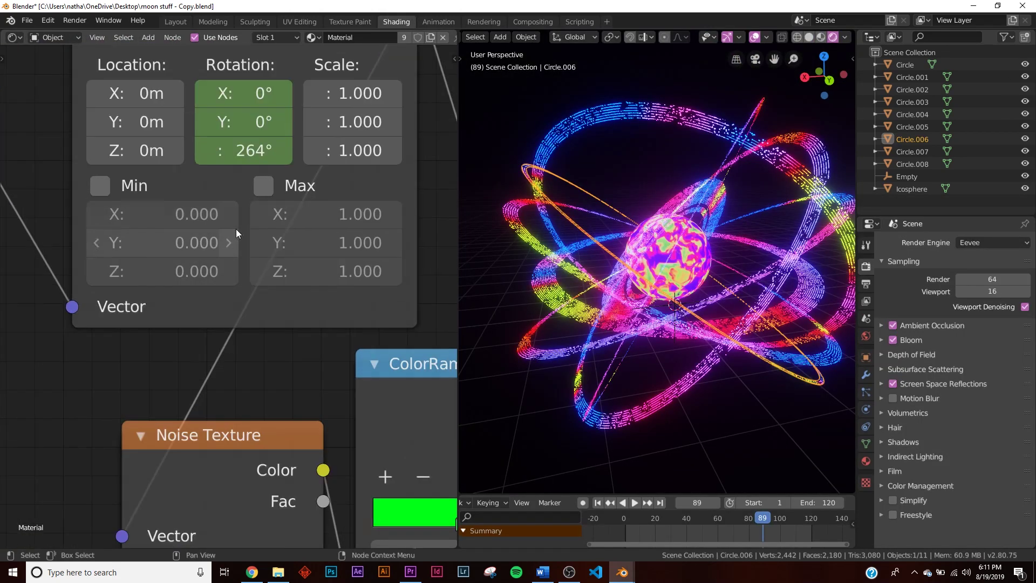
scroll(220, 293, "down", 5)
scroll(244, 297, "up", 5)
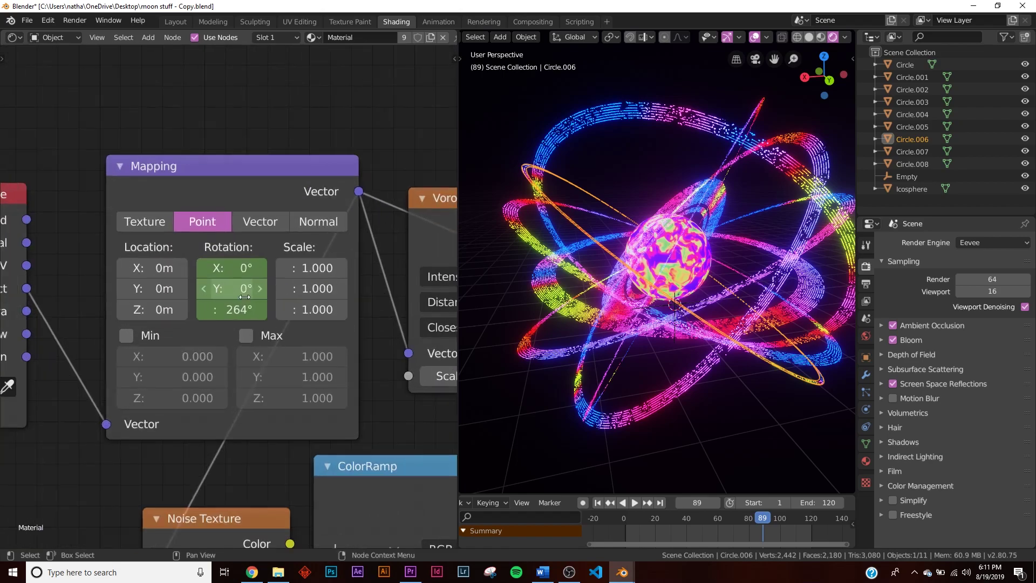
left_click(636, 503)
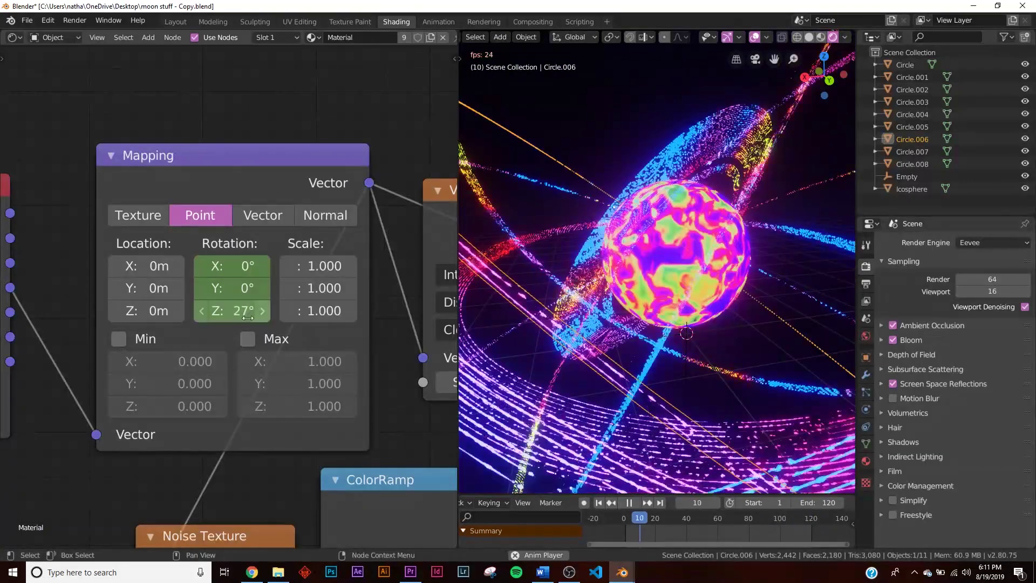
mouse_move(230, 310)
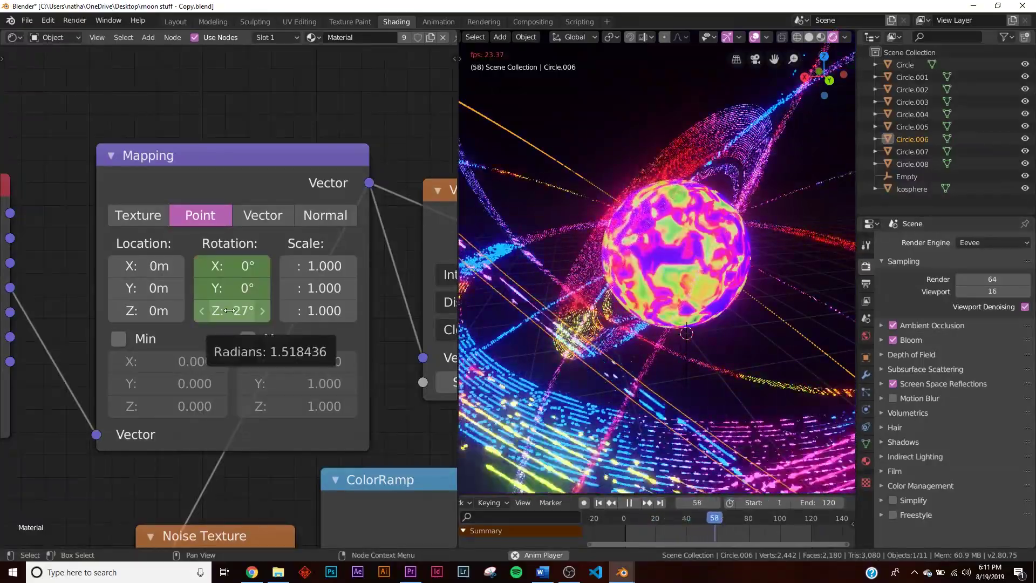
scroll(663, 356, "down", 2)
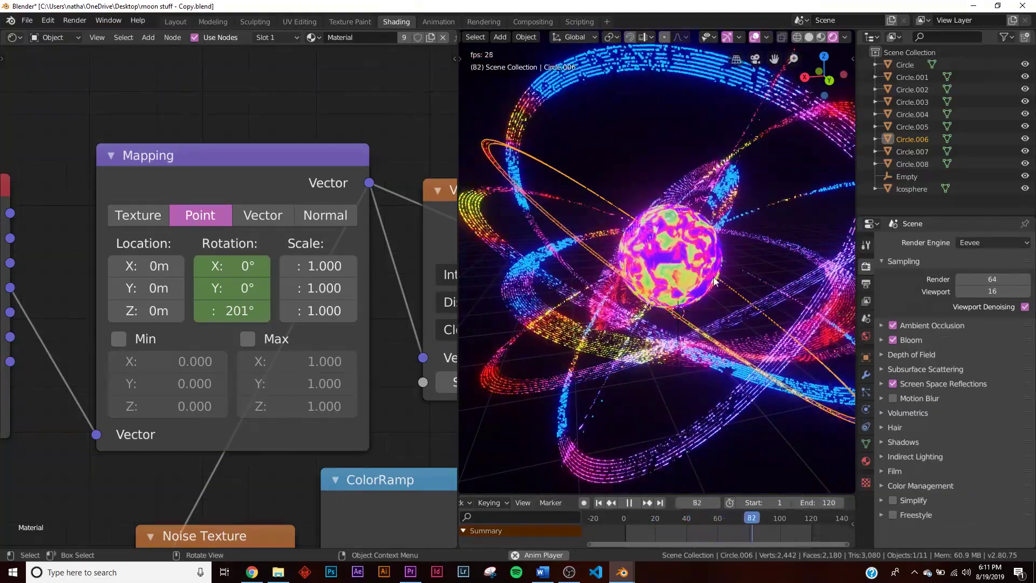
Step: Watch the ring animation play in the Layout workspace with rendered shading, and return the timeline to the first frame
left_click(175, 22)
left_click(469, 196)
key("z")
left_click(466, 130)
left_click(762, 160)
middle_click_drag(731, 245, 669, 219)
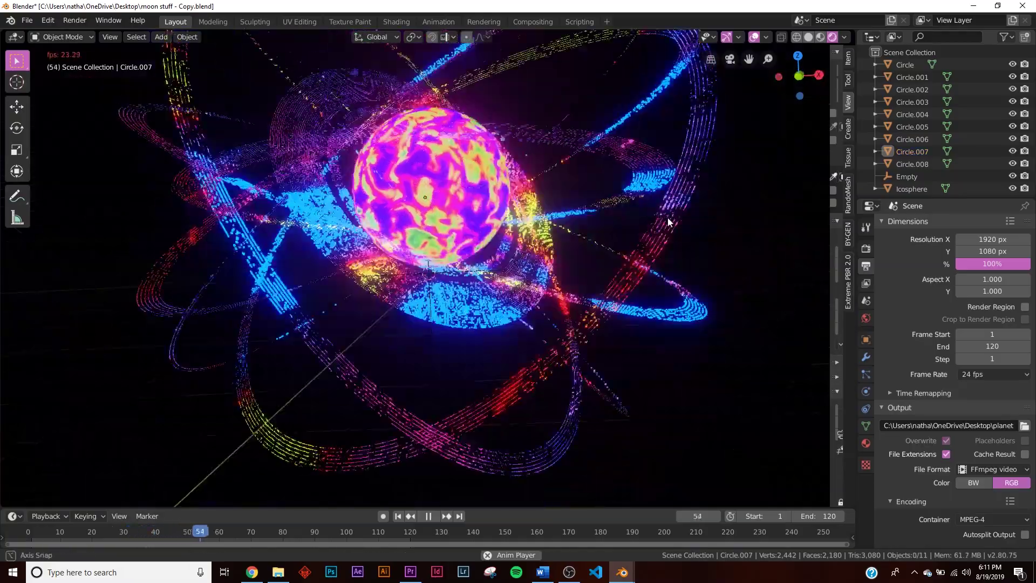
left_click(428, 516)
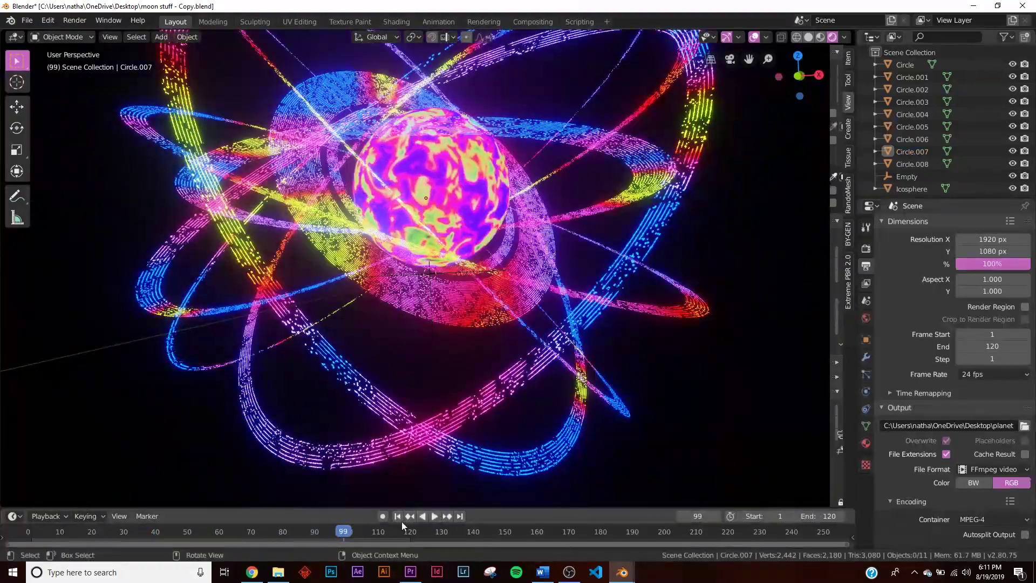
left_click(397, 516)
Step: Switch the viewport to solid shading and add a Bezier circle curve to the scene
key("z")
left_click(536, 222)
key("shift+a")
key("Escape")
key("shift+a")
mouse_move(447, 226)
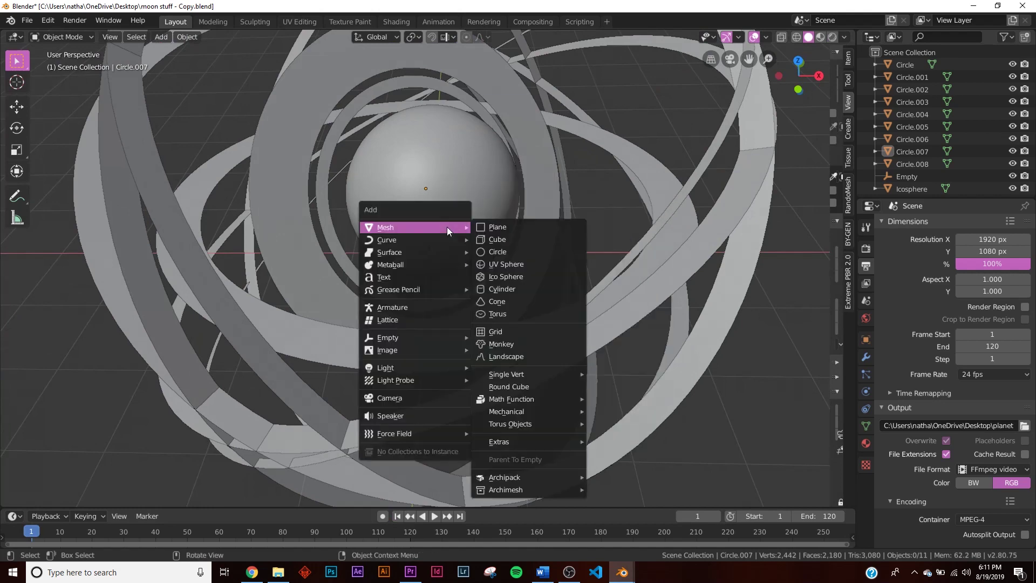
mouse_move(399, 239)
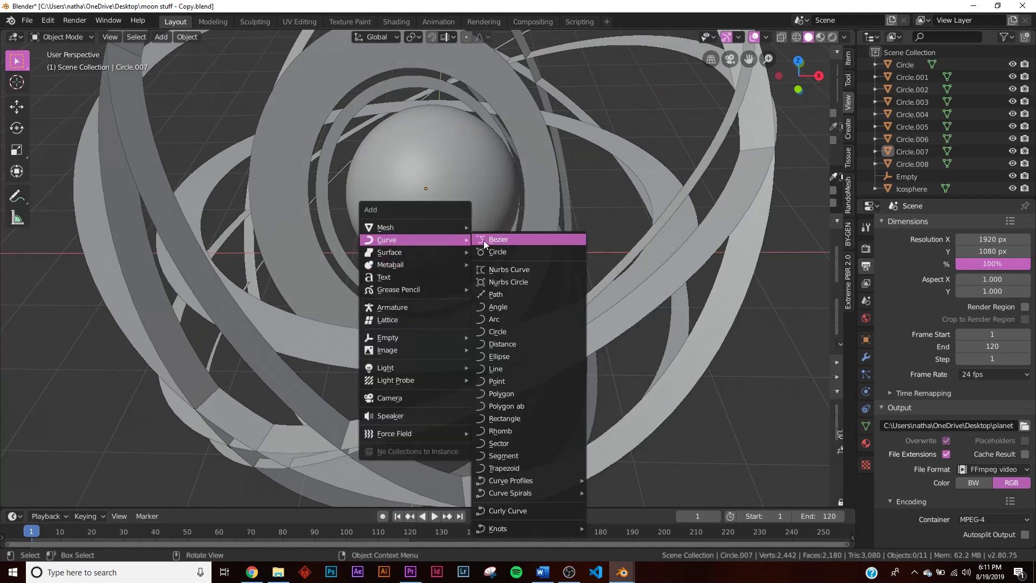
left_click(510, 251)
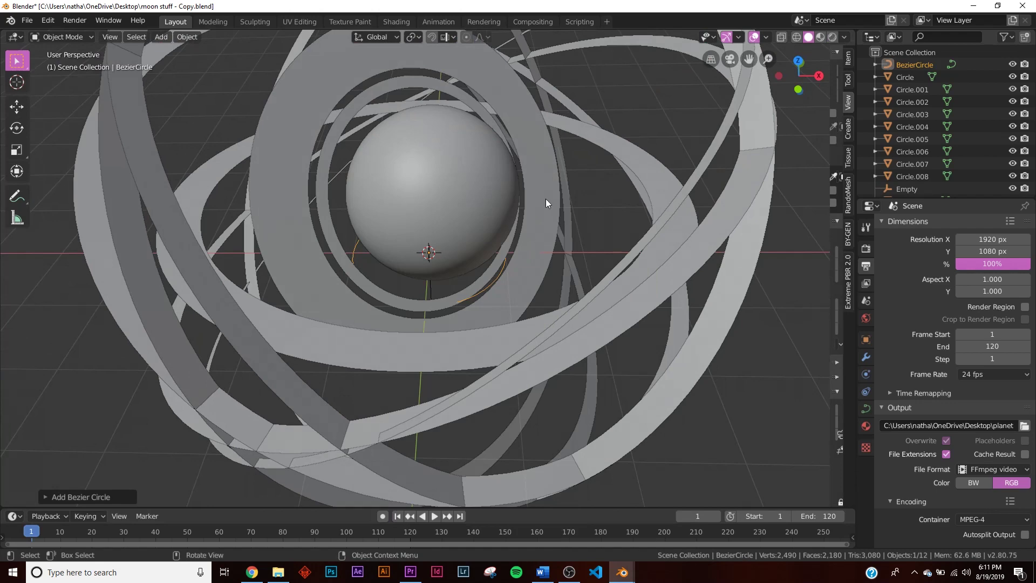
Step: Add a camera and give it a Follow Path constraint with BezierCircle as its target
key("shift+a")
left_click(508, 365)
middle_click_drag(509, 363, 484, 309)
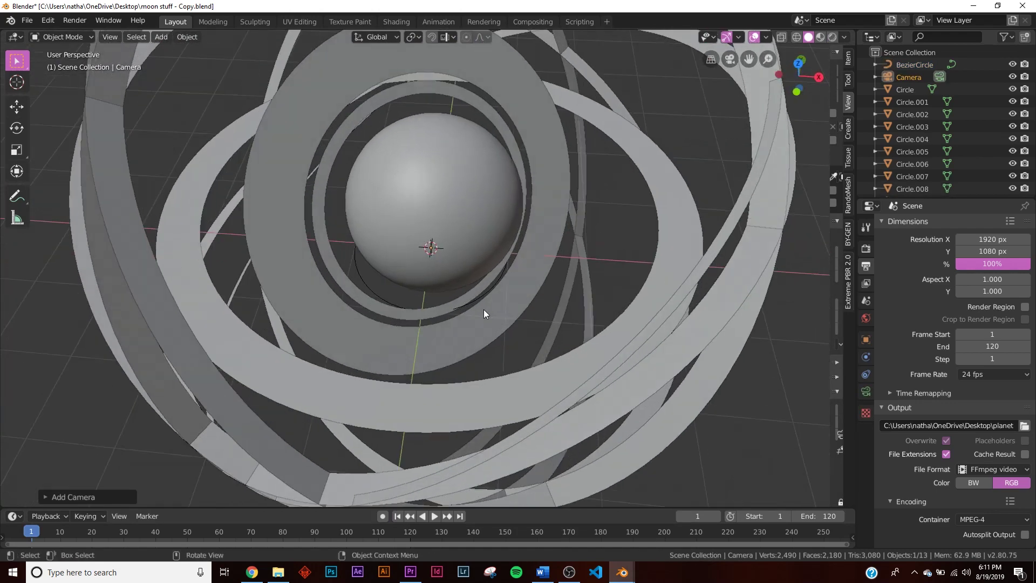
left_click(911, 76)
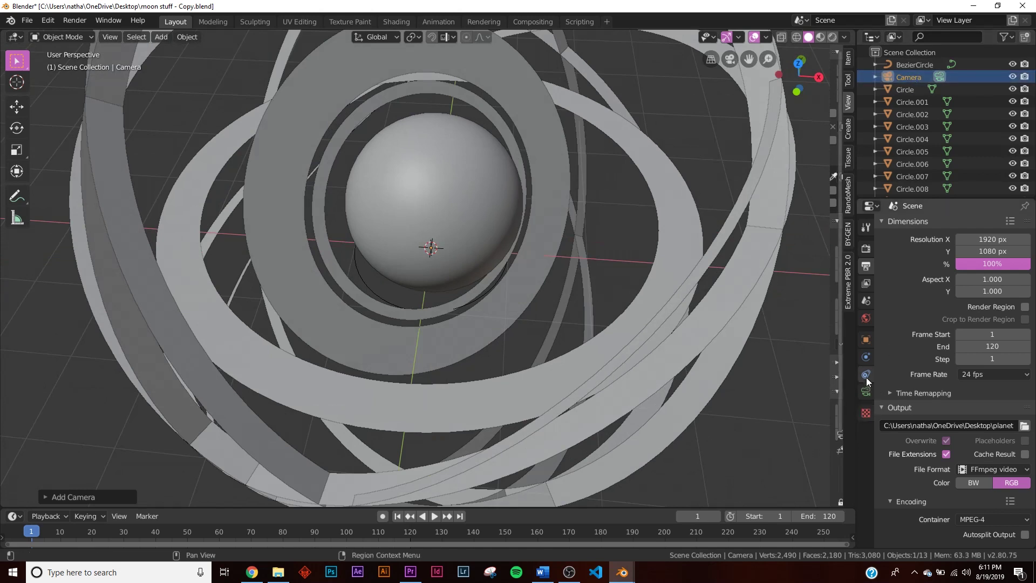
left_click(866, 358)
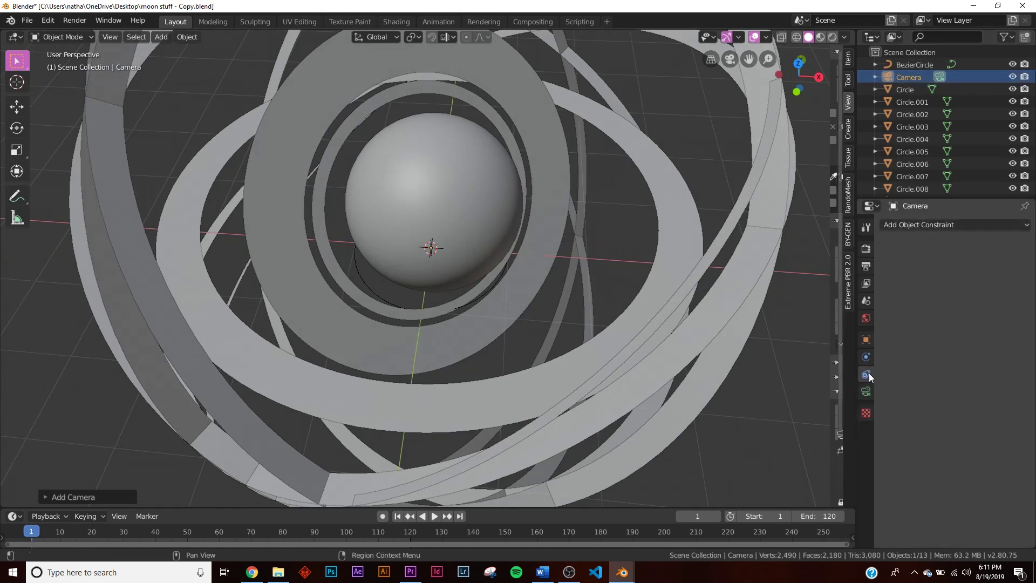
left_click(915, 222)
left_click(991, 307)
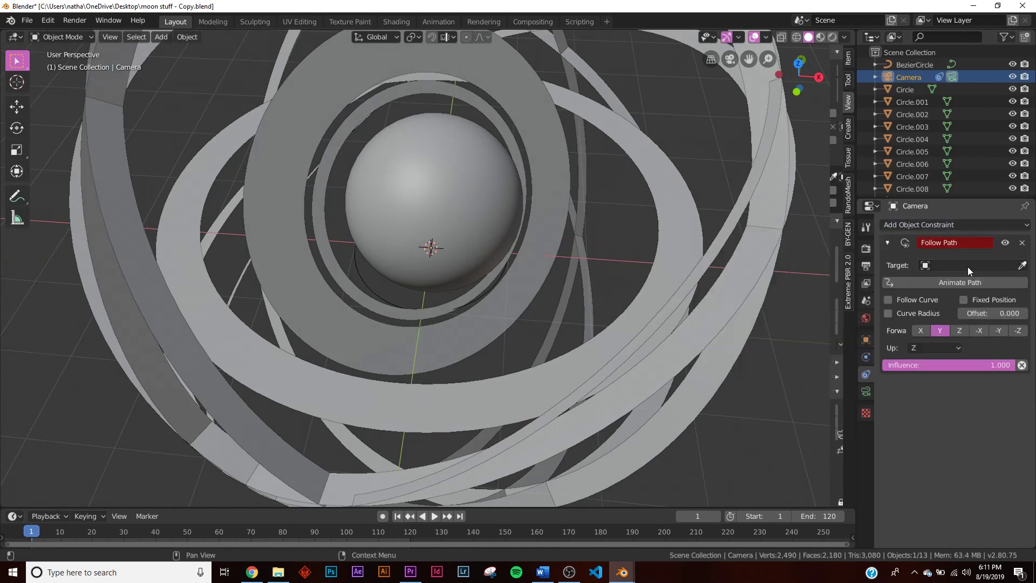
left_click(961, 264)
left_click(951, 282)
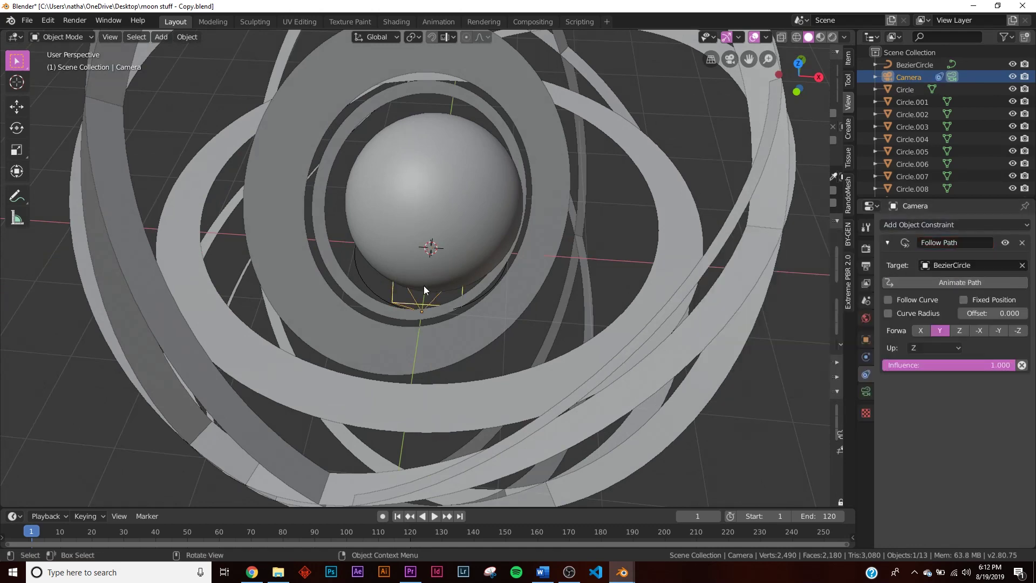
Step: Scale up BezierCircle until it runs well outside the planet's rings
left_click(361, 279)
scroll(430, 277, "down", 5)
key("s")
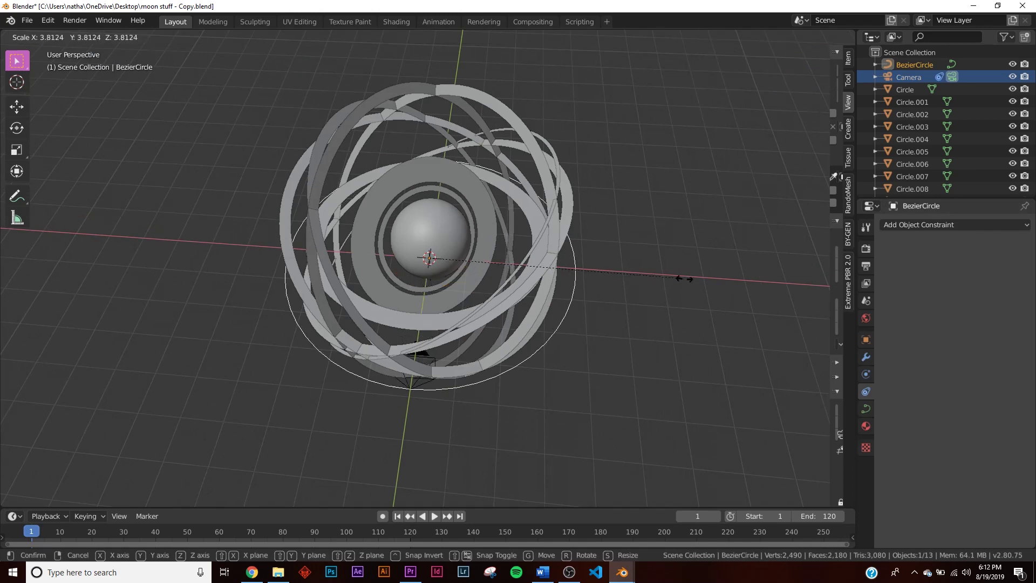
left_click(743, 284)
middle_click_drag(458, 402, 495, 305)
Step: Enable Follow Curve on the camera's Follow Path constraint and test its Offset
left_click(513, 280)
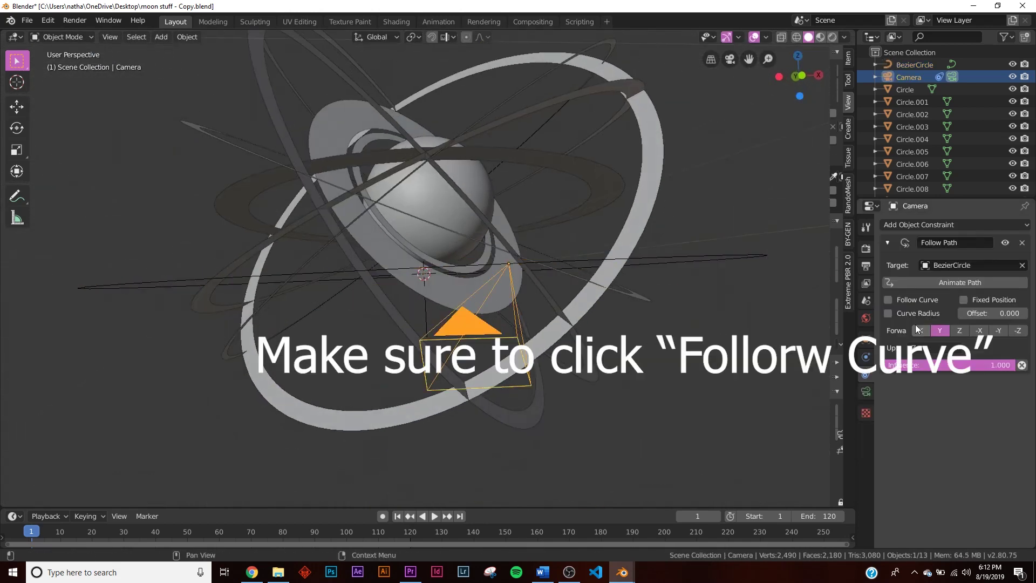
left_click(891, 303)
left_click_drag(993, 313, 942, 313)
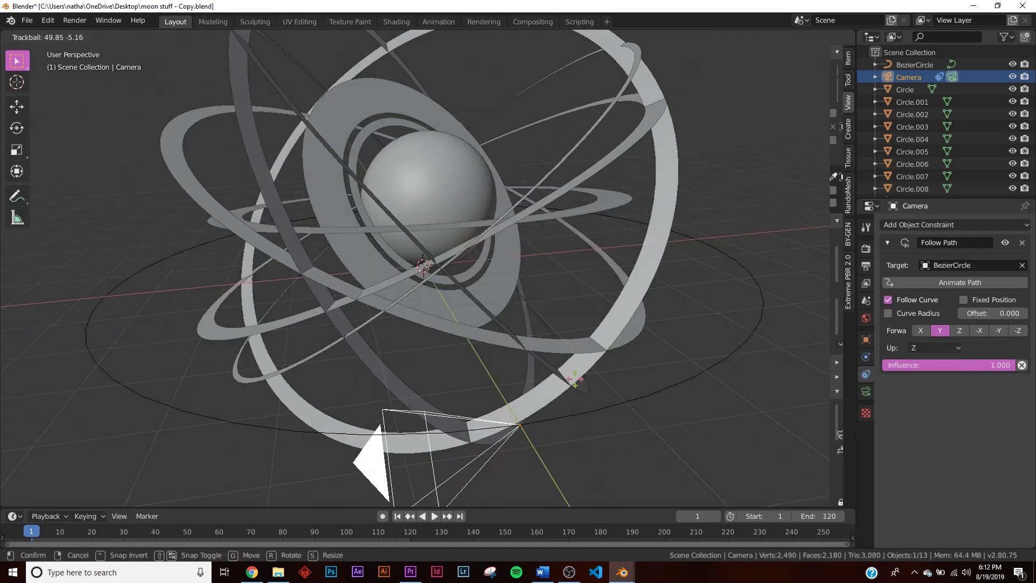
Step: Rotate the camera freely until it roughly faces the planet from its place on the curve
left_click(575, 383)
key("r")
key("r")
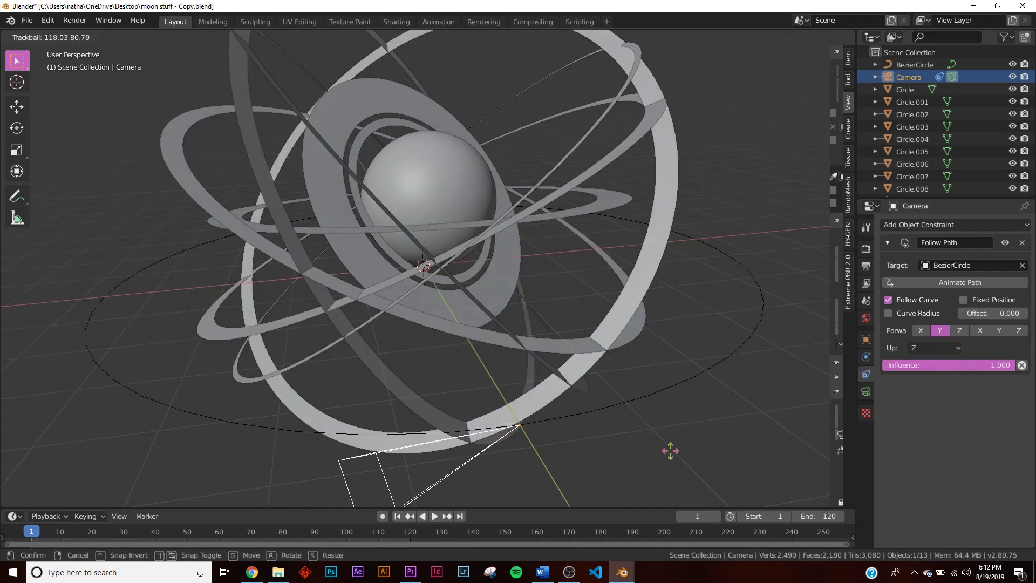
left_click(546, 423)
key("r")
key("r")
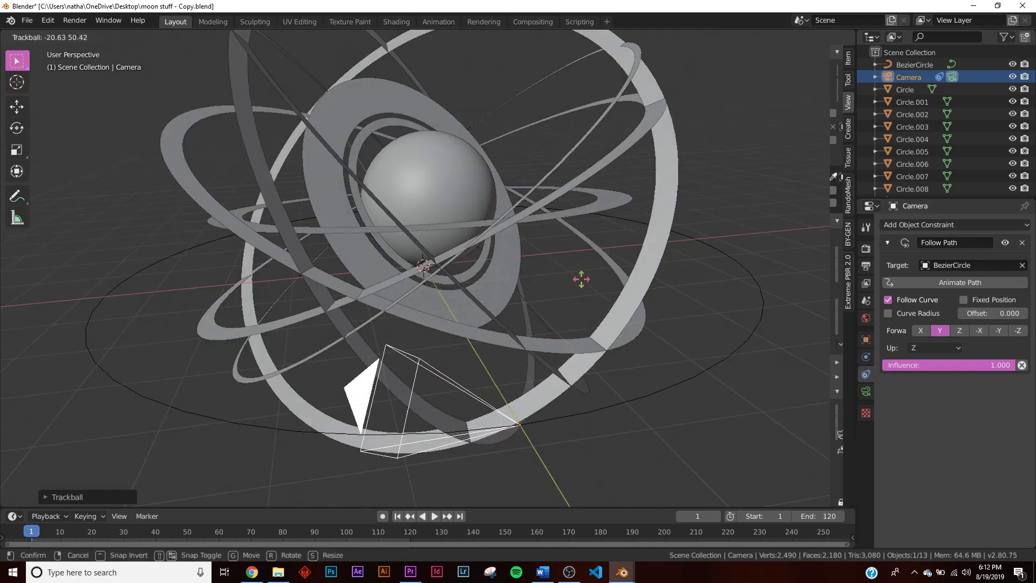
right_click(568, 323)
key("r")
left_click(605, 307)
key("r")
key("r")
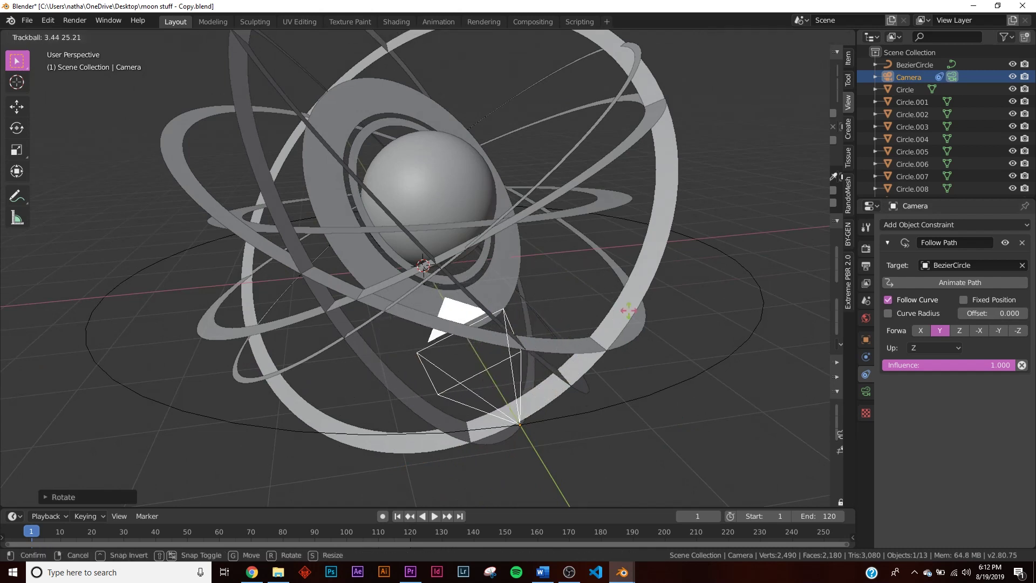
left_click(536, 274)
key("r")
key("r")
left_click(534, 285)
key("r")
left_click(566, 307)
Step: Refine the camera's rotation with small adjustments from a lower angle until it aims at the sphere
middle_click_drag(565, 308, 511, 229)
key("r")
key("r")
left_click(507, 193)
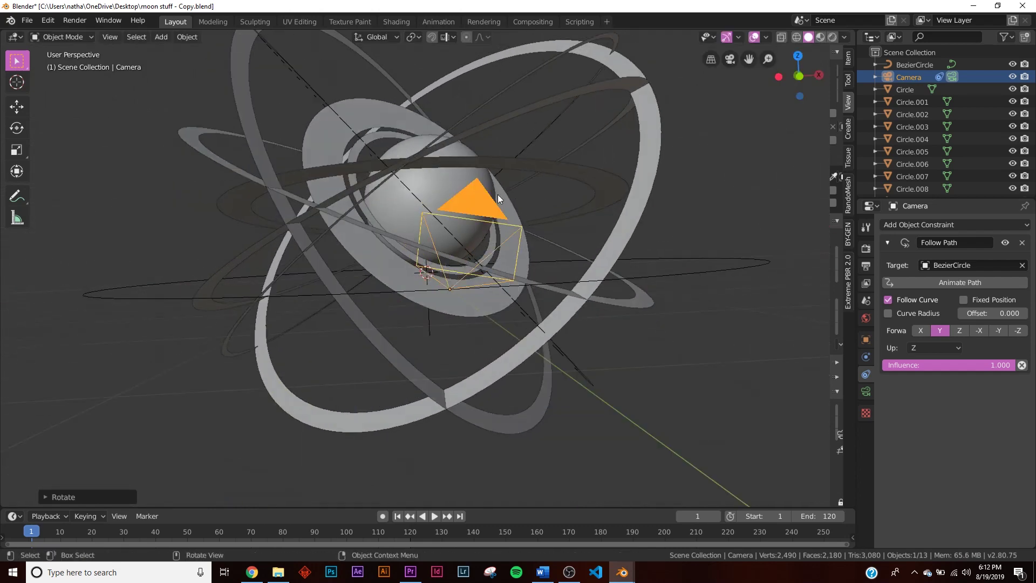
key("r")
key("r")
left_click(507, 201)
key("r")
left_click(506, 184)
key("r")
key("r")
key("r")
left_click(508, 182)
key("r")
key("r")
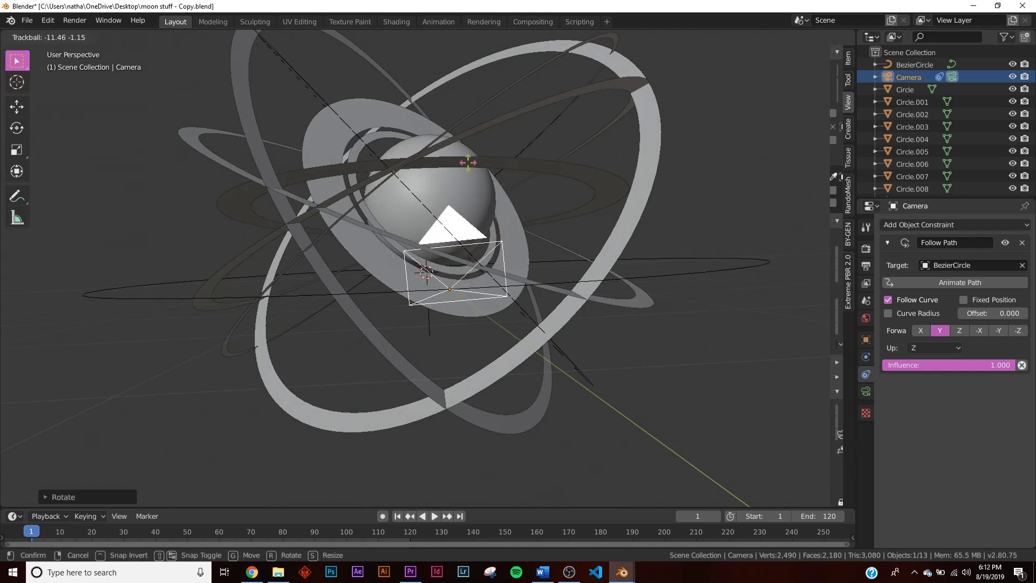
left_click(471, 165)
Step: Look through the camera in rendered shading and test the Follow Path Offset, resetting it to 0
key("KP_0")
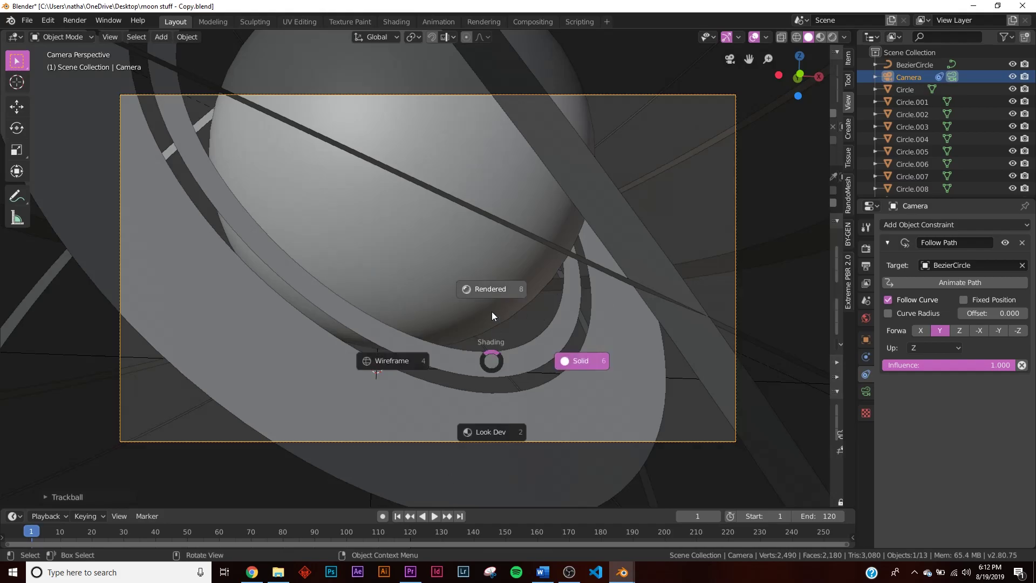
left_click(491, 312)
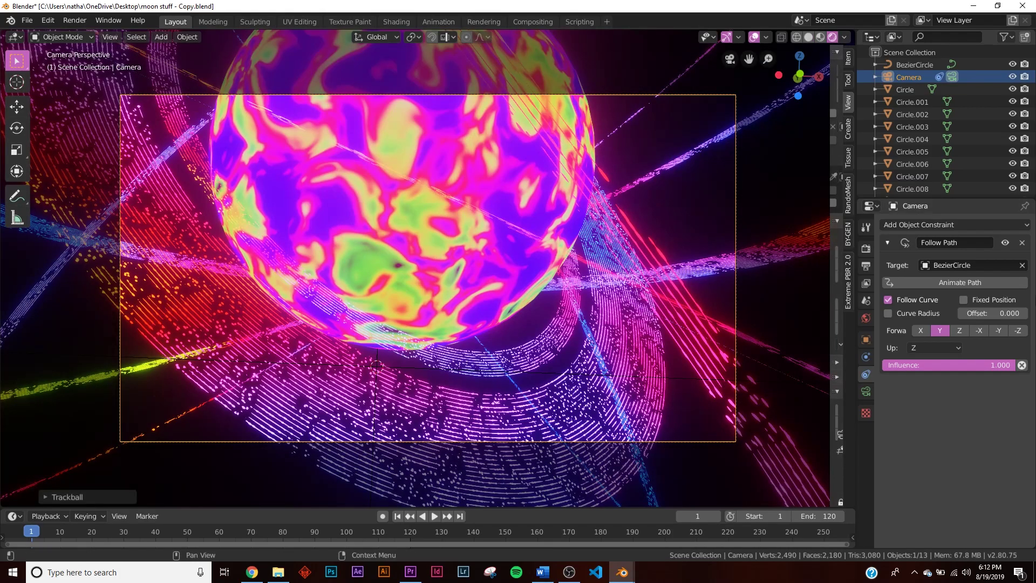
mouse_move(1000, 312)
left_mouse_down()
mouse_move(1029, 312)
mouse_move(997, 312)
left_mouse_up()
left_click(998, 312)
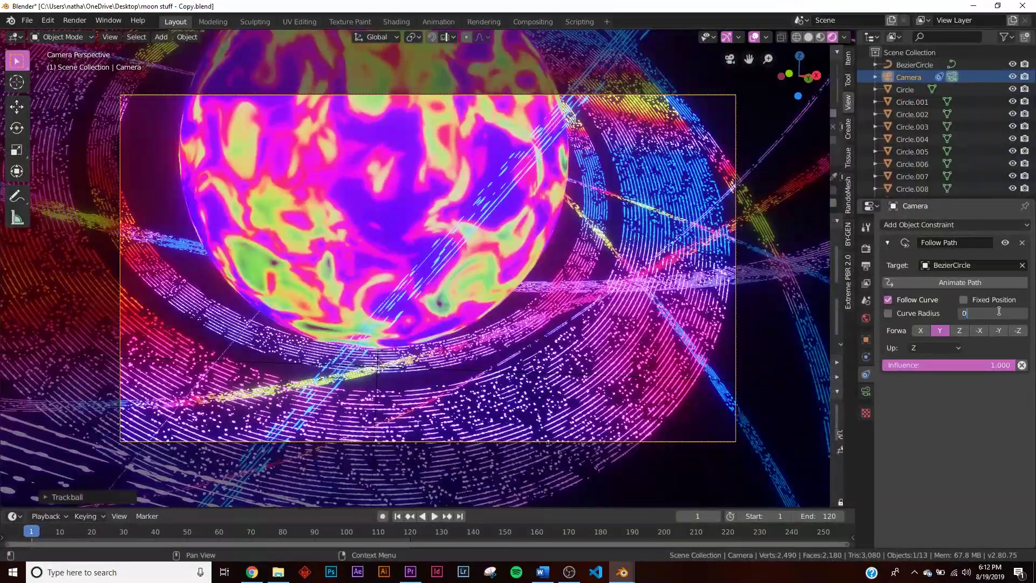
type("0")
key("Return")
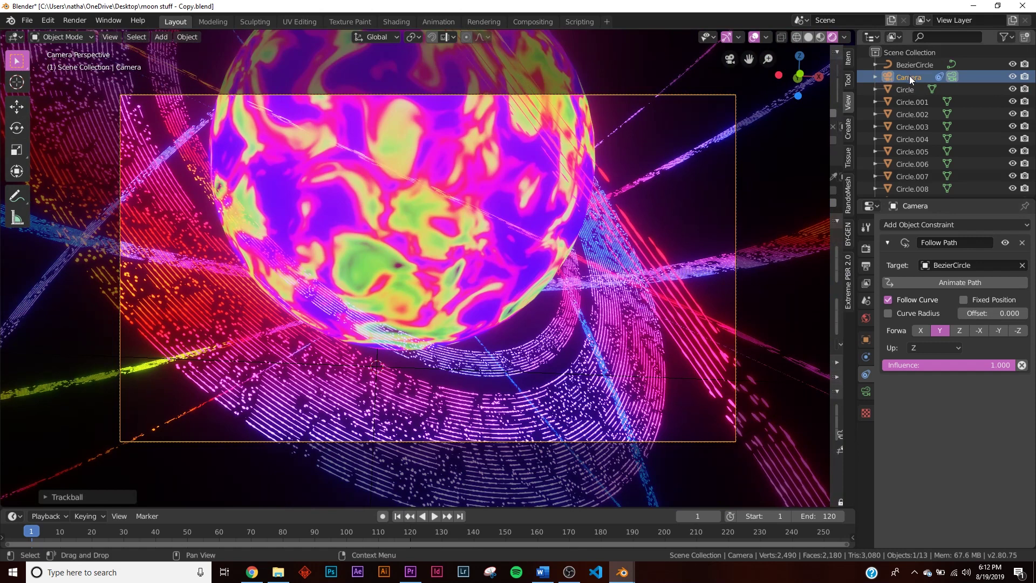
Step: Set the camera's Focal Length to 15 mm to fit more of the rings in the frame
left_click(866, 391)
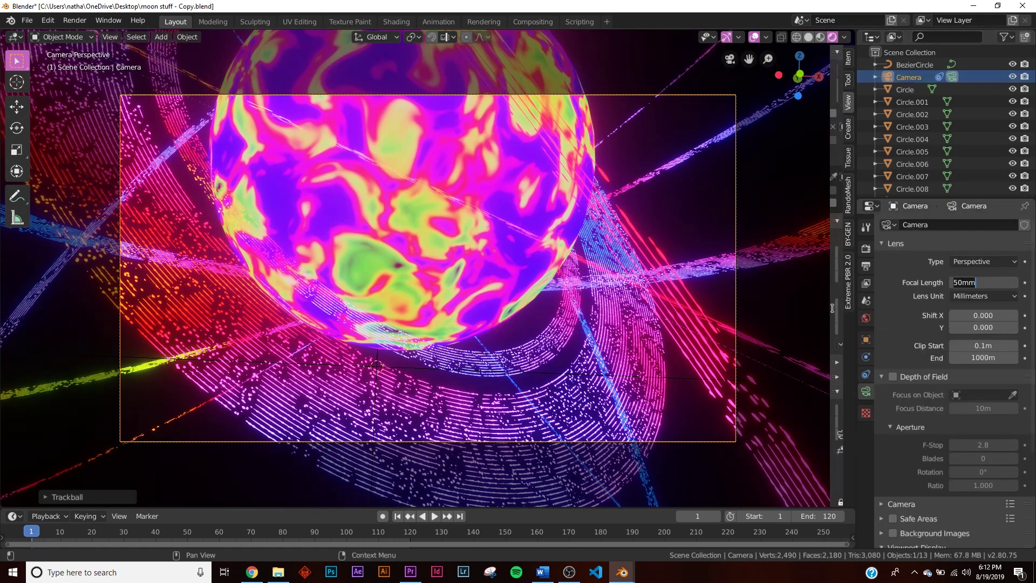
left_click(869, 392)
type("15")
key("Return")
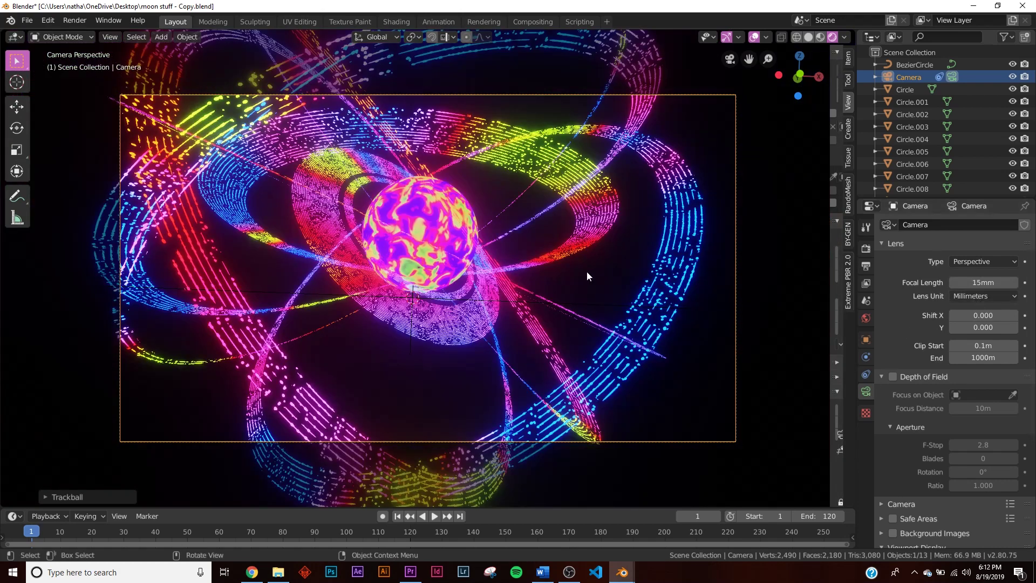
scroll(424, 328, "up", 2)
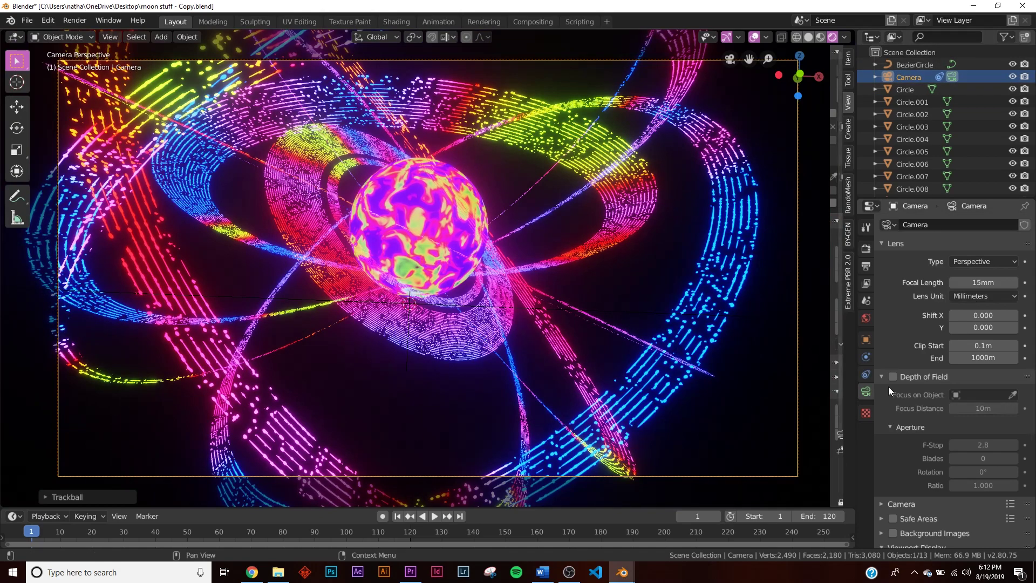
Step: Change the camera's Follow Path Offset to view the planet from another side, and scale BezierCircle down slightly
left_click(866, 374)
left_click_drag(999, 319, 1030, 319)
left_click(904, 64)
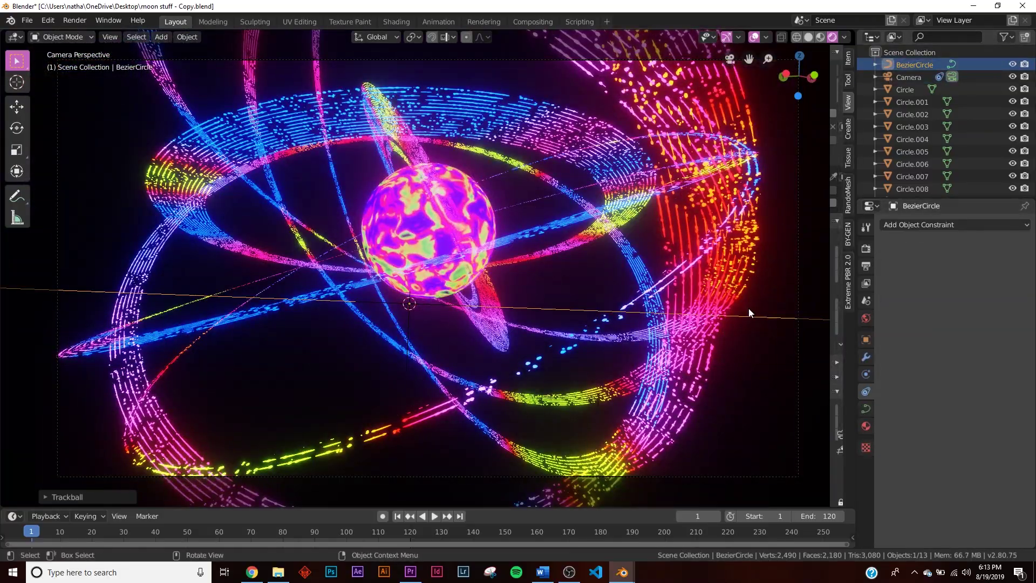
key("s")
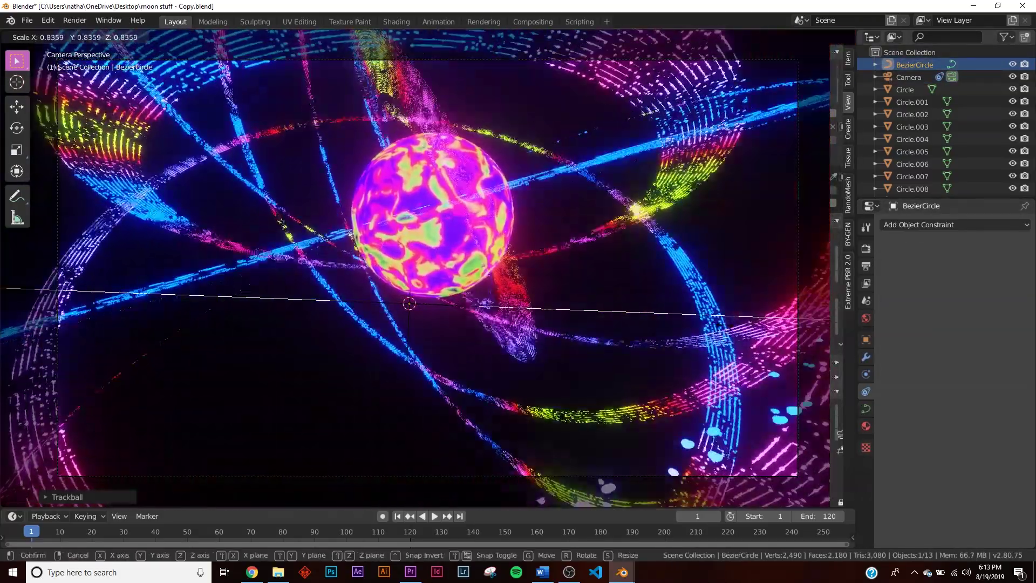
left_click(709, 313)
Step: Rotate BezierCircle freely to tilt the camera's path around the planet
key("r")
key("r")
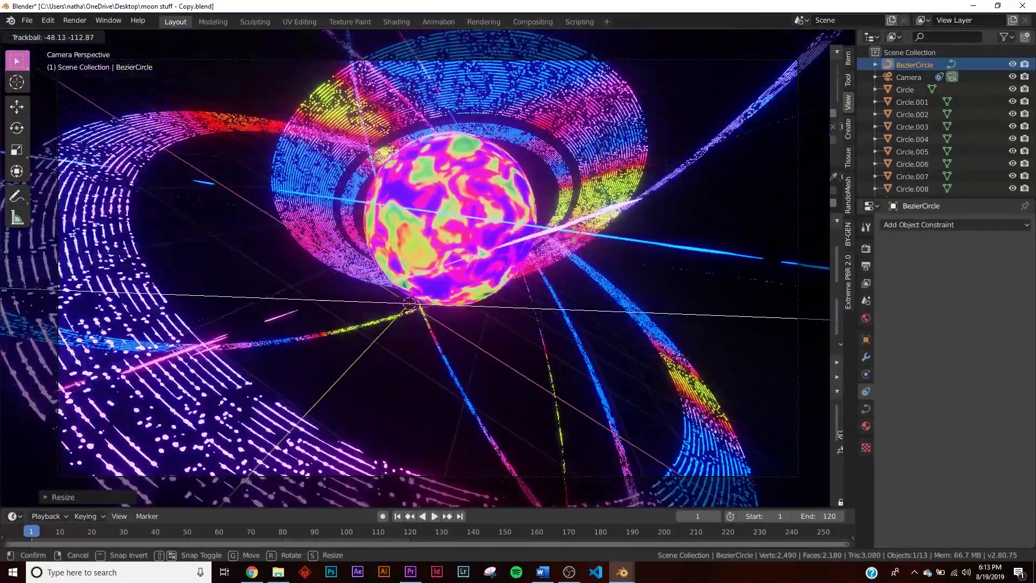
left_click(753, 233)
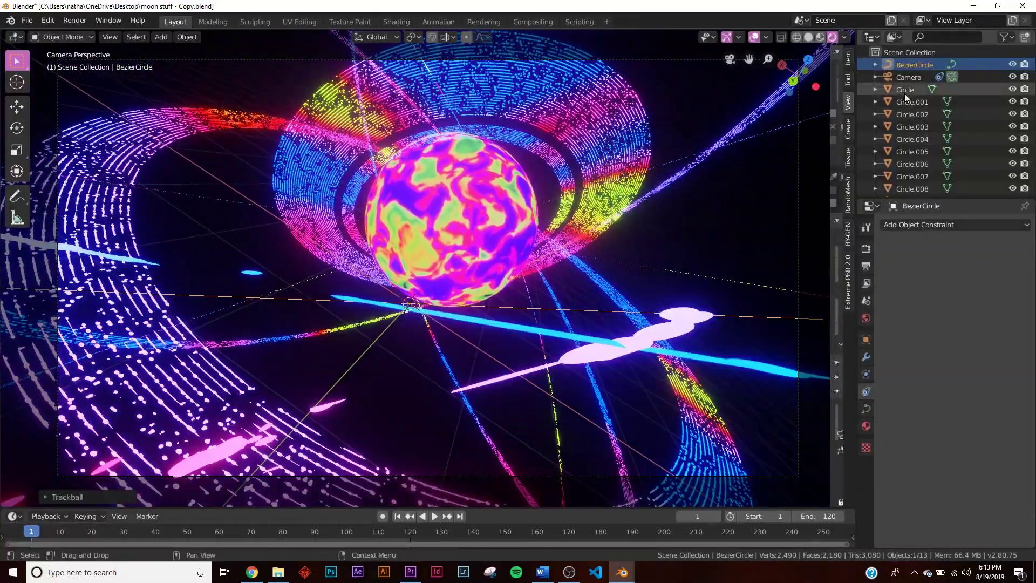
Step: Rotate the camera freely to bring the planet nearer the middle of the frame, and test the view at other Follow Path Offset values
left_click(908, 79)
mouse_move(993, 313)
left_mouse_down()
mouse_move(958, 313)
mouse_move(996, 313)
mouse_move(984, 313)
left_mouse_up()
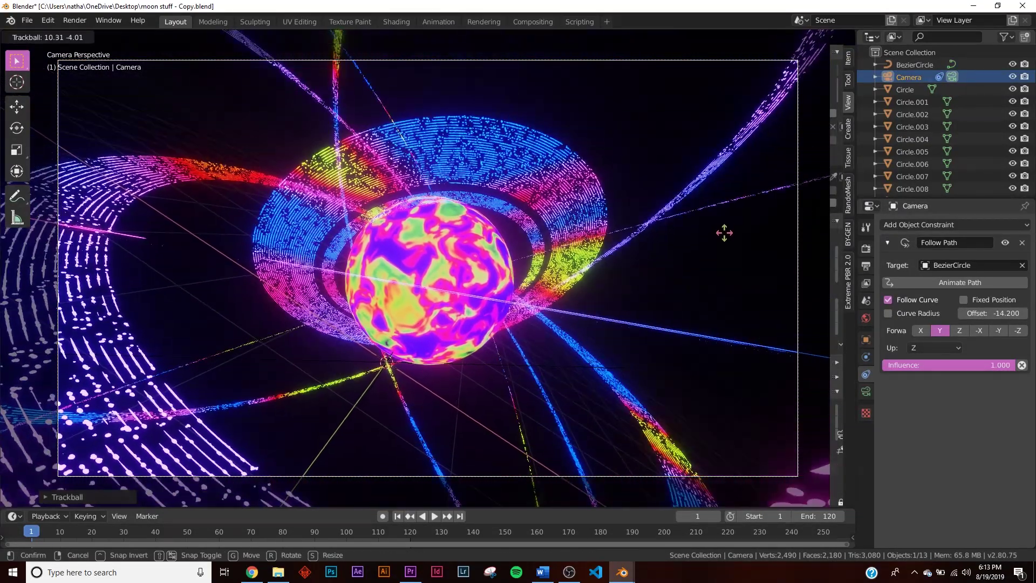
left_click(724, 229)
mouse_move(993, 314)
left_mouse_down()
mouse_move(1027, 313)
mouse_move(995, 313)
mouse_move(1011, 313)
left_mouse_up()
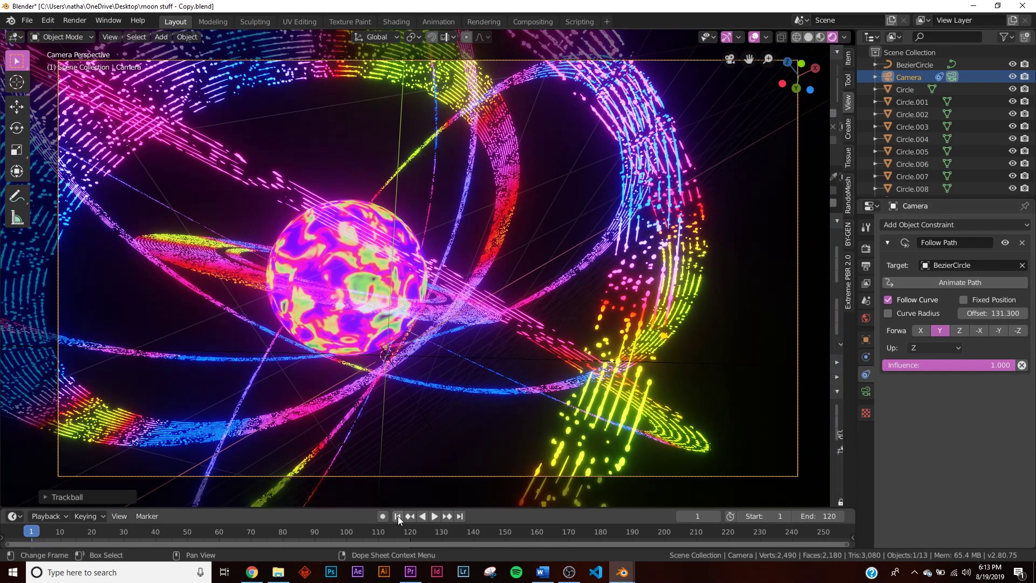
Step: Set the Default Interpolation for new keyframes to Linear in the Animation preferences
left_click(47, 20)
left_click(82, 183)
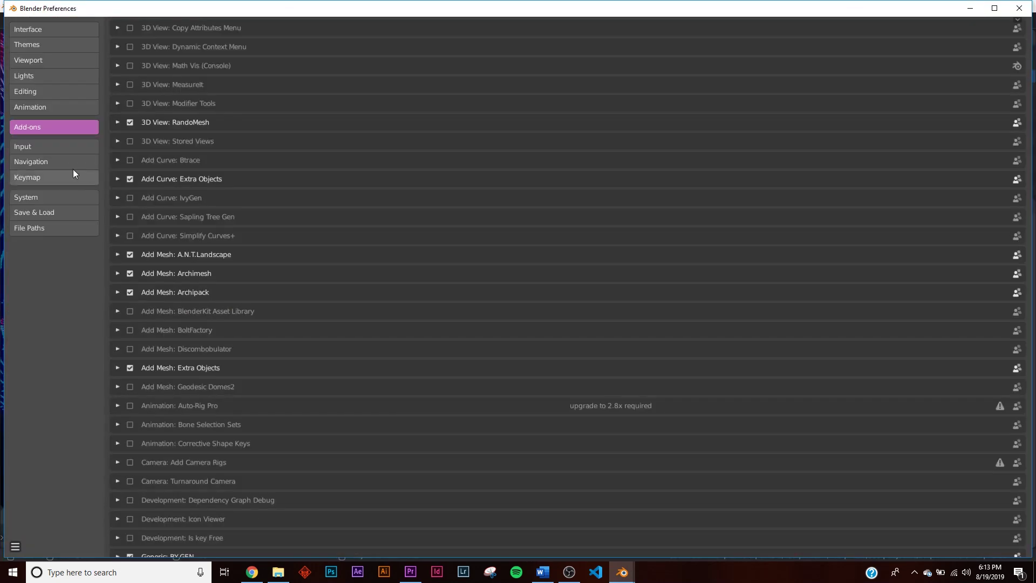
left_click(38, 108)
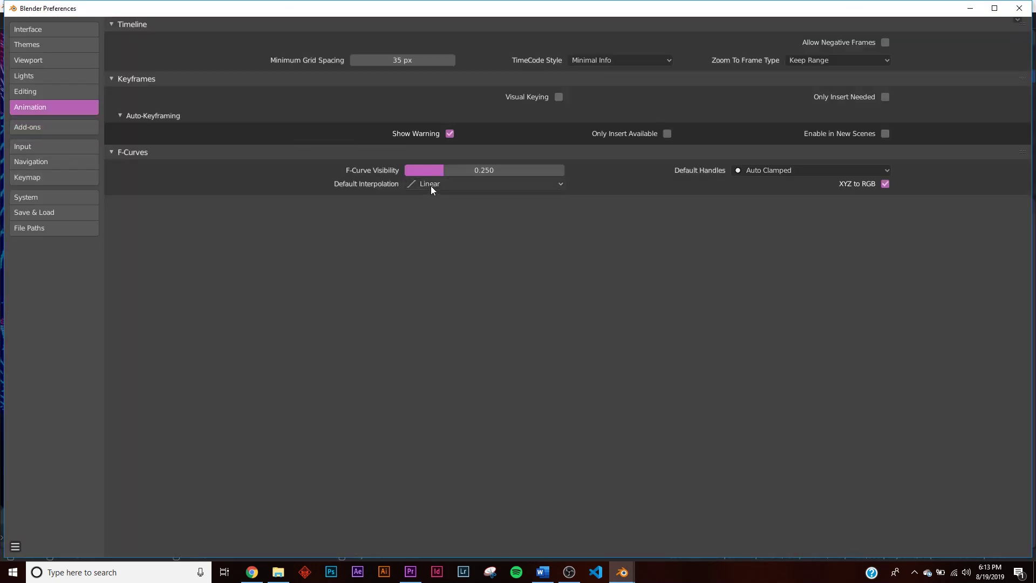
left_click(456, 185)
left_click(429, 242)
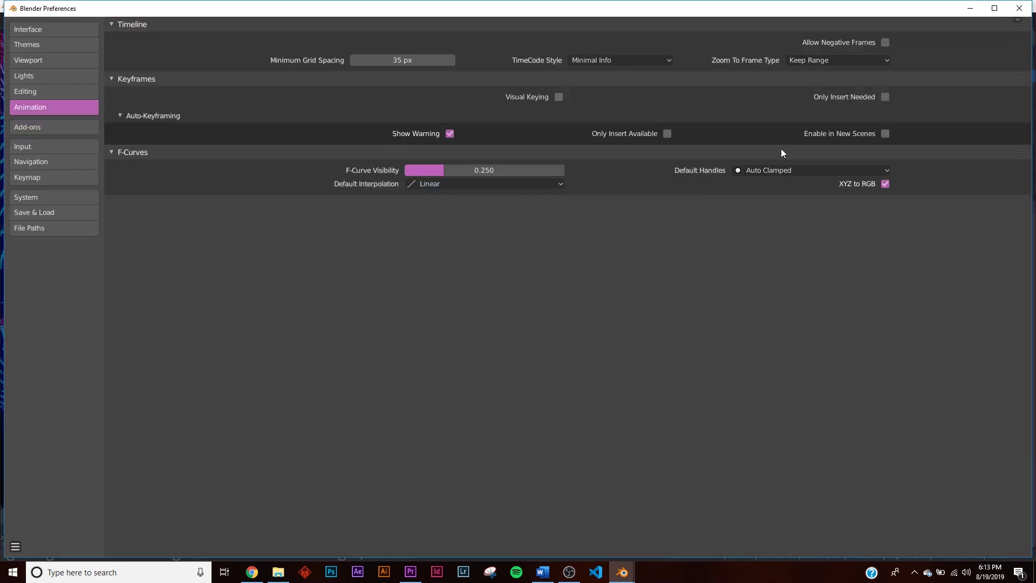
left_click(1019, 8)
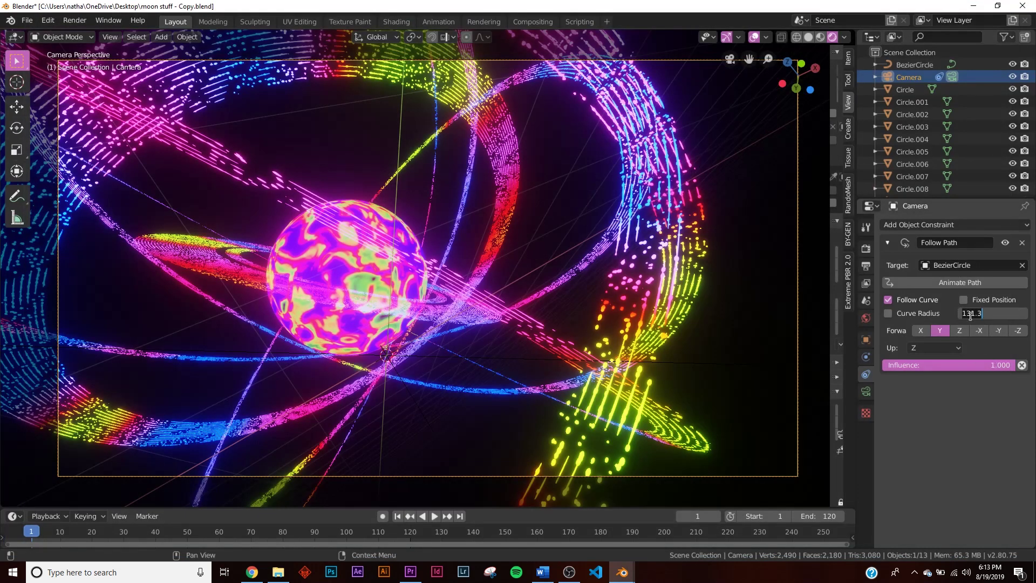
Step: Set the camera's Follow Path Offset to 0 and keyframe it at frame 1
type("0")
key("Return")
right_click(972, 315)
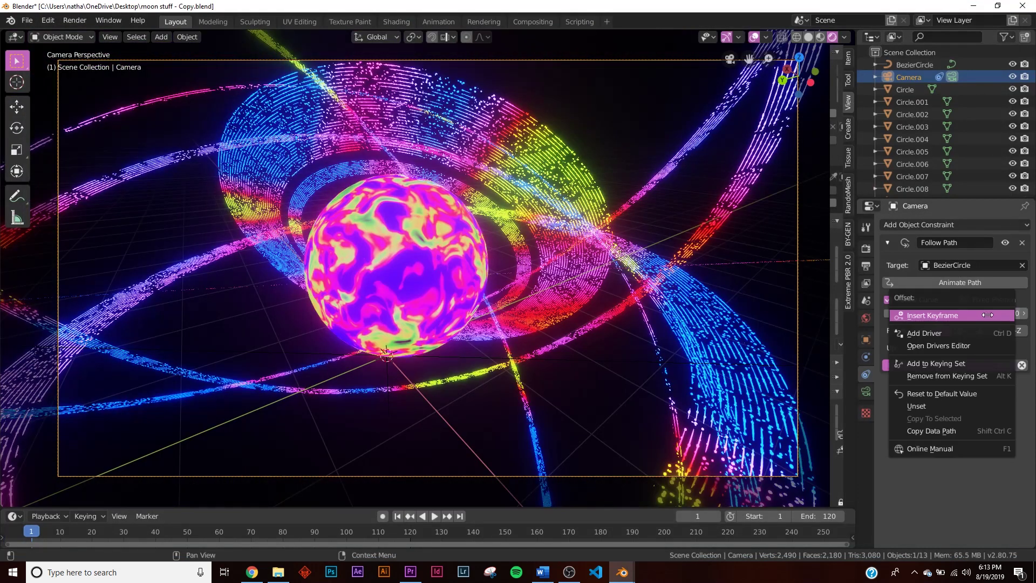
left_click(969, 312)
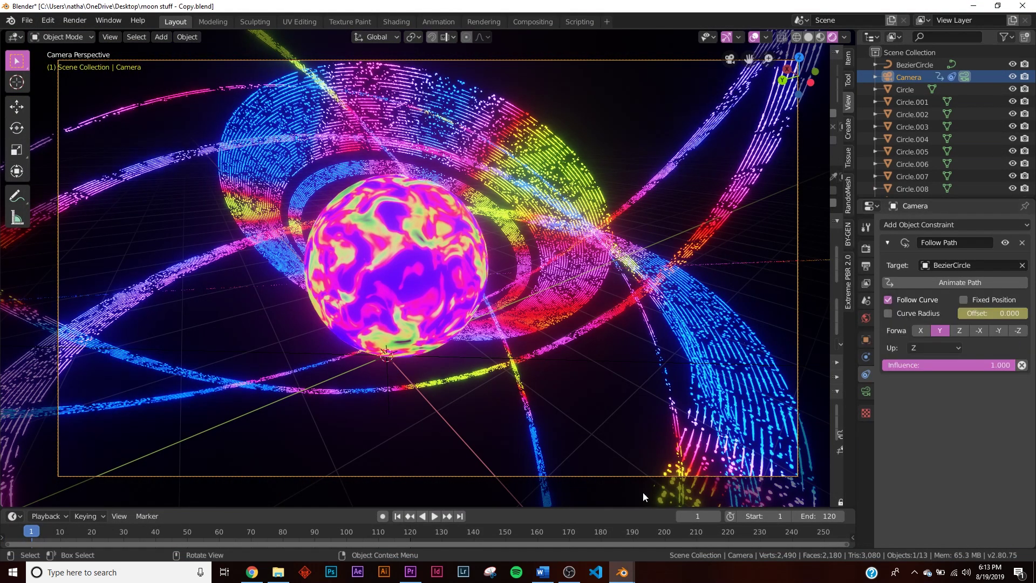
Step: Go to frame 121, set the camera's Follow Path Offset to 100 and keyframe it
left_click(459, 516)
left_click_drag(489, 498, 488, 486)
key("Right")
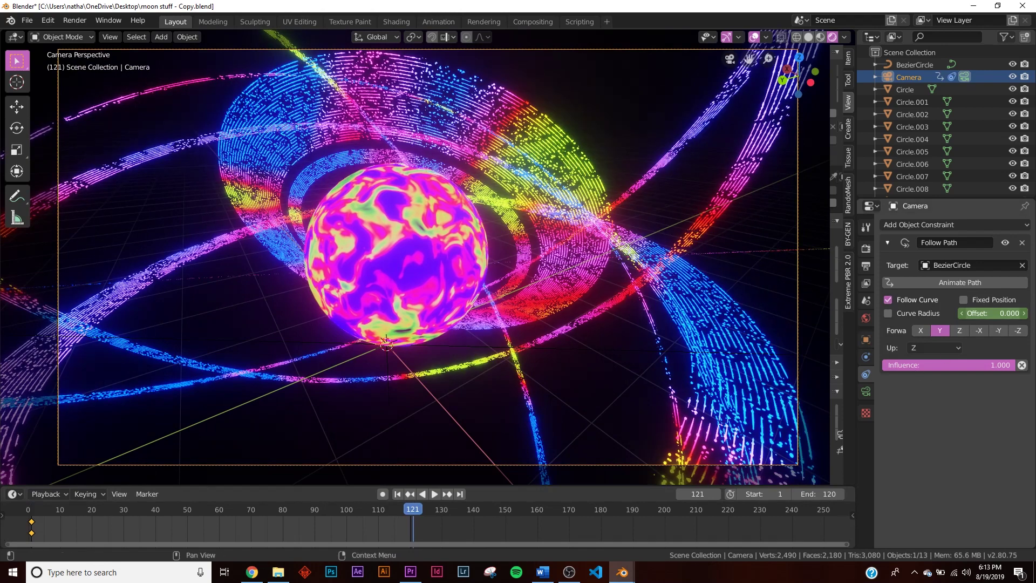
right_click(974, 313)
left_click(974, 313)
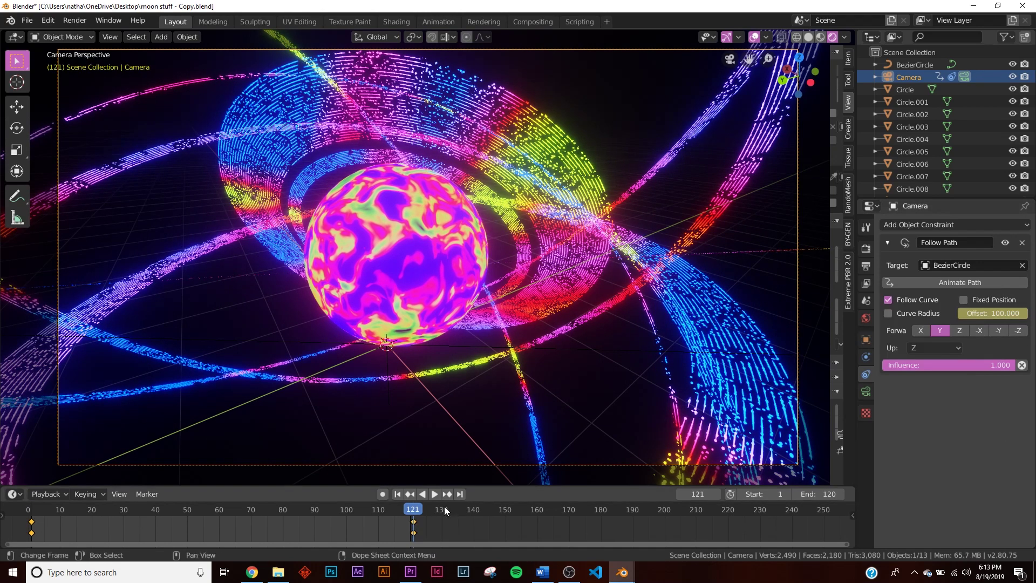
Step: Play the camera orbit animation to check it, and return to frame 1
left_click(434, 495)
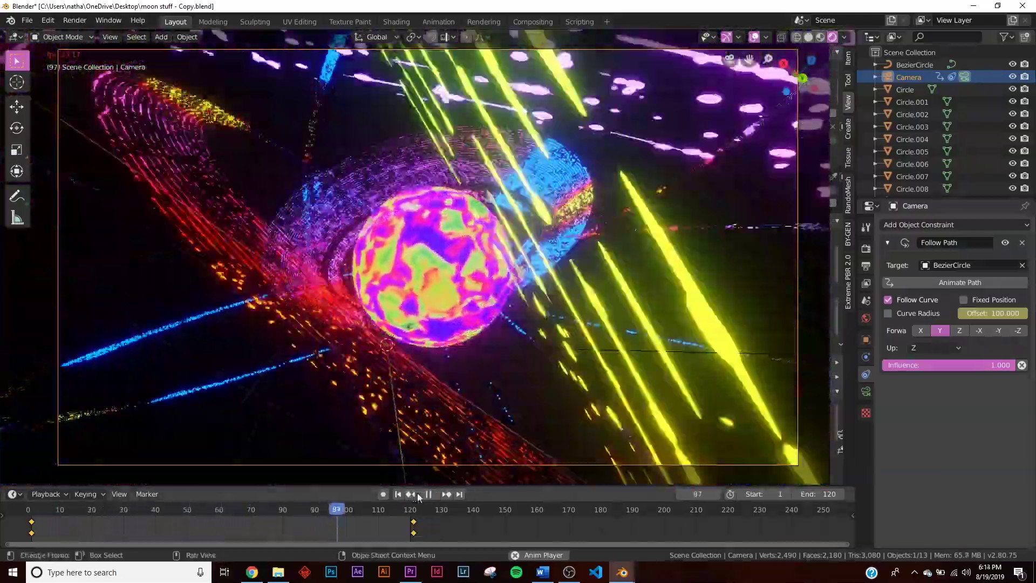
left_click(421, 494)
left_click(402, 495)
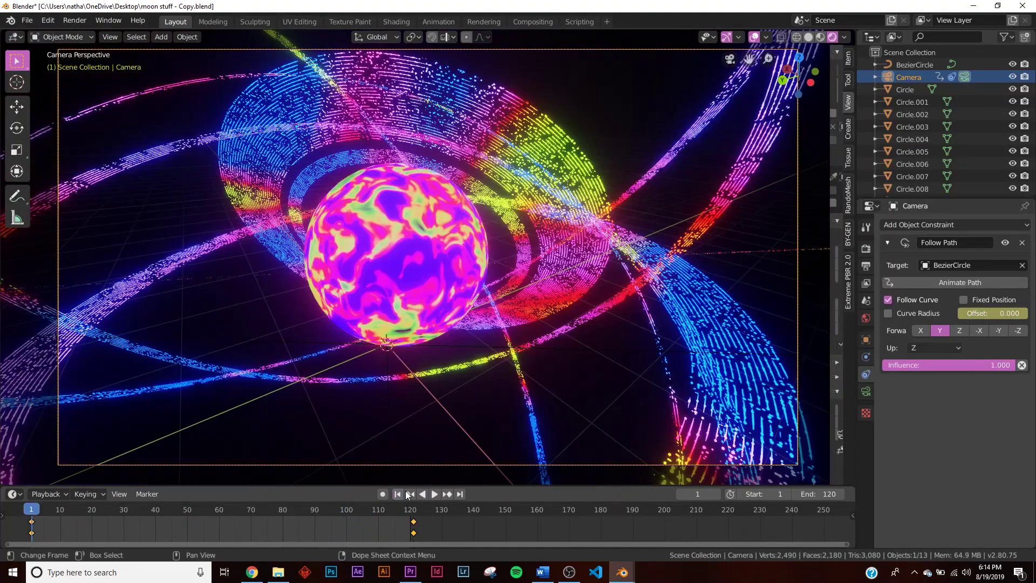
key("g")
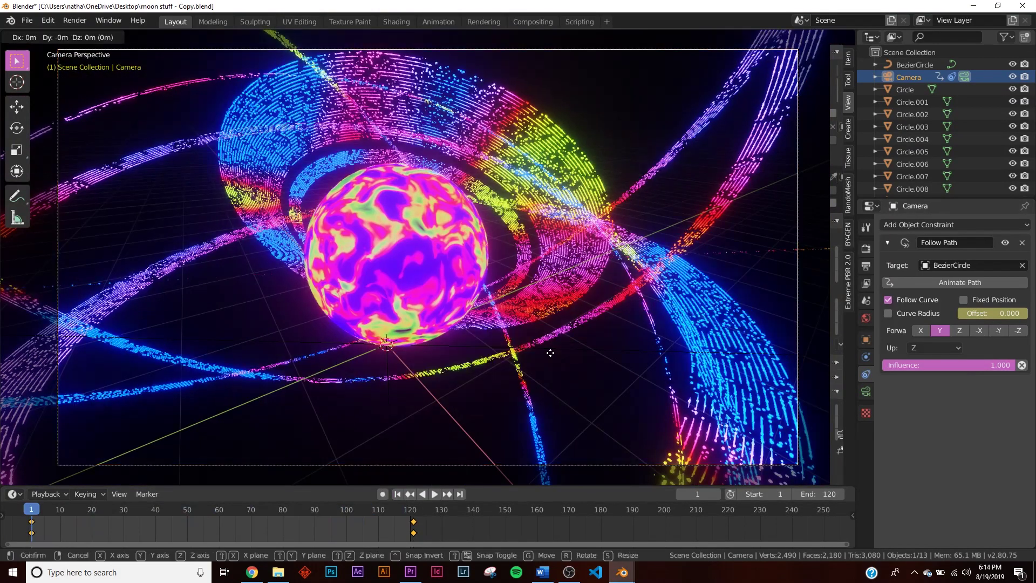
right_click(554, 354)
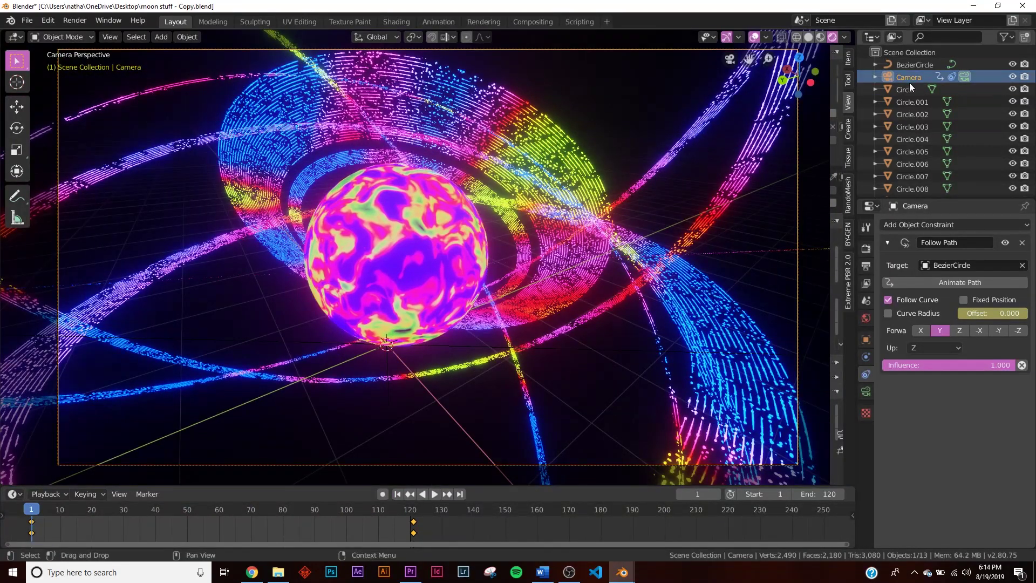
key("g")
right_click(653, 290)
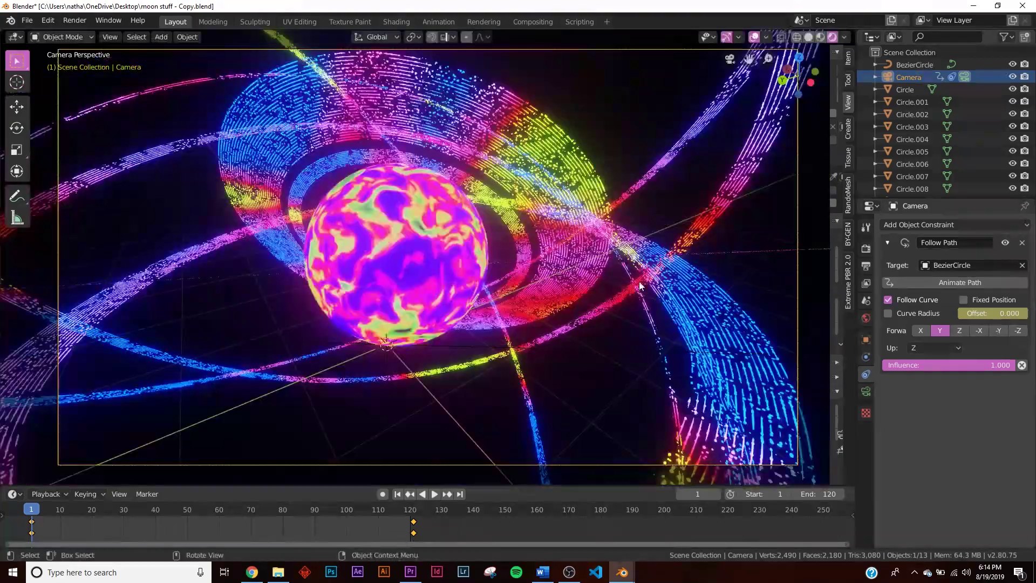
Step: Hide the viewport overlays and show the camera view in solid shading
middle_click_drag(620, 168, 647, 205)
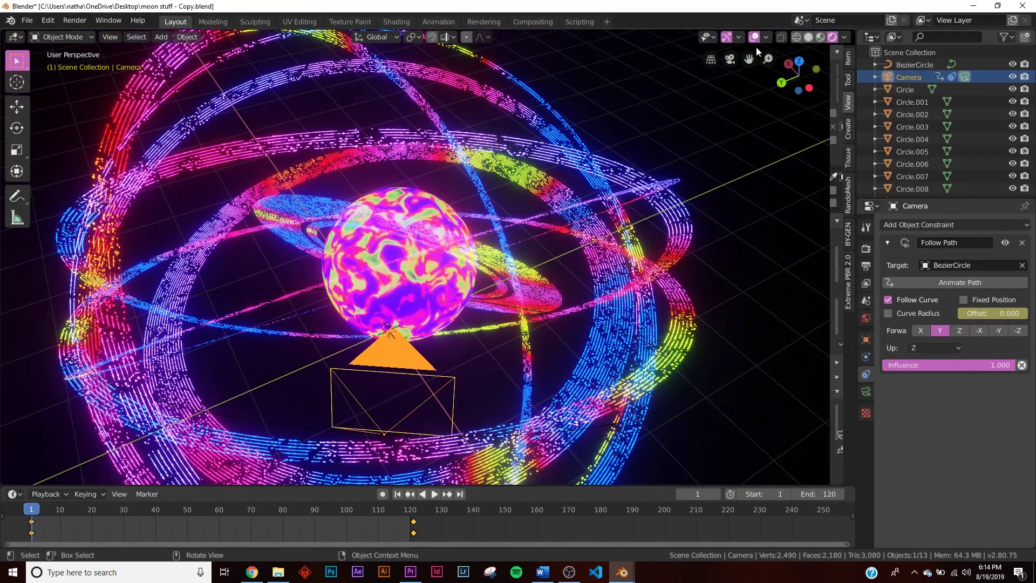
left_click(730, 59)
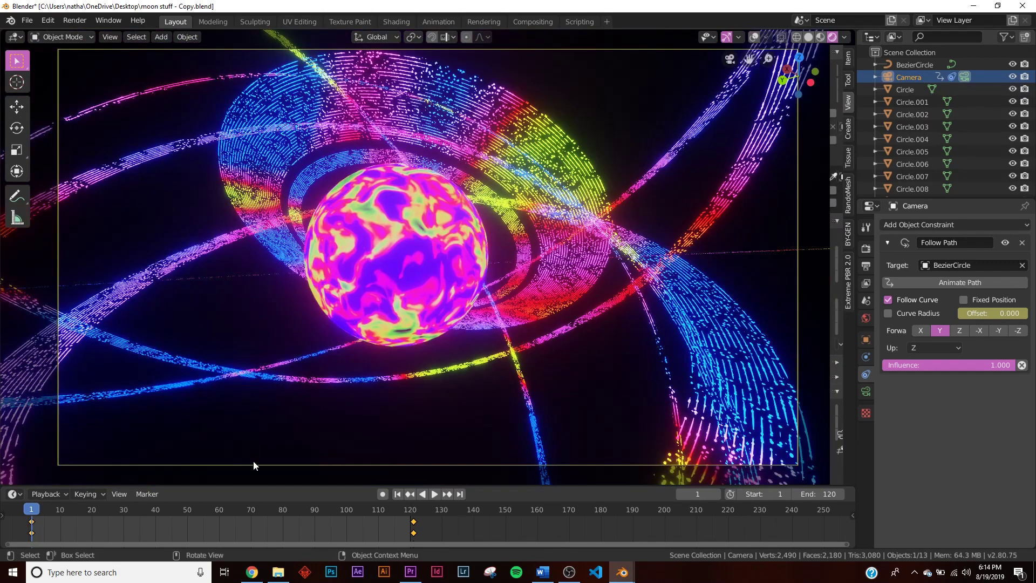
key("z")
left_click(530, 296)
Step: Add an Ico Sphere and scale it up until it encloses the planet, the rings and the camera
key("shift+a")
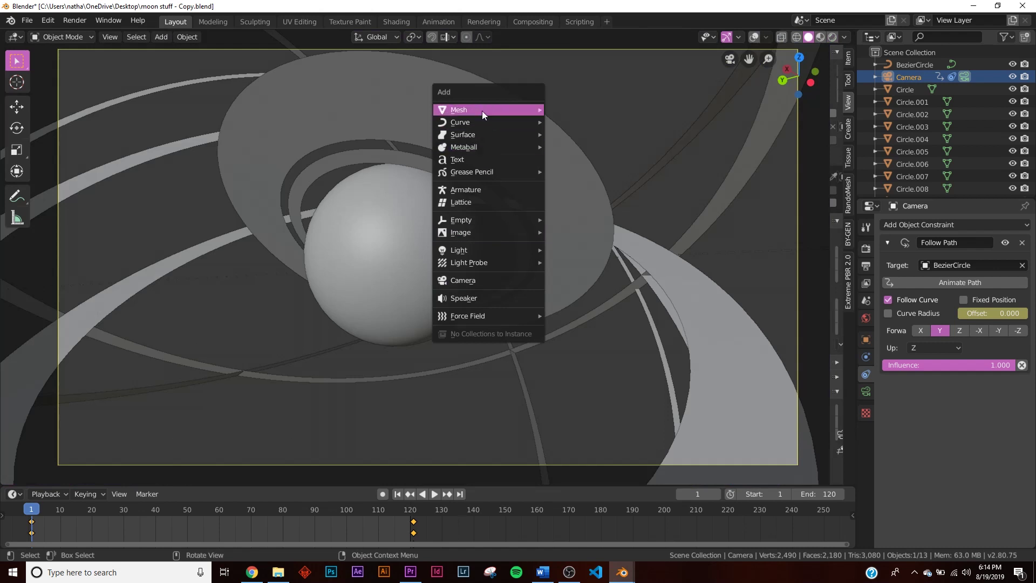
mouse_move(481, 112)
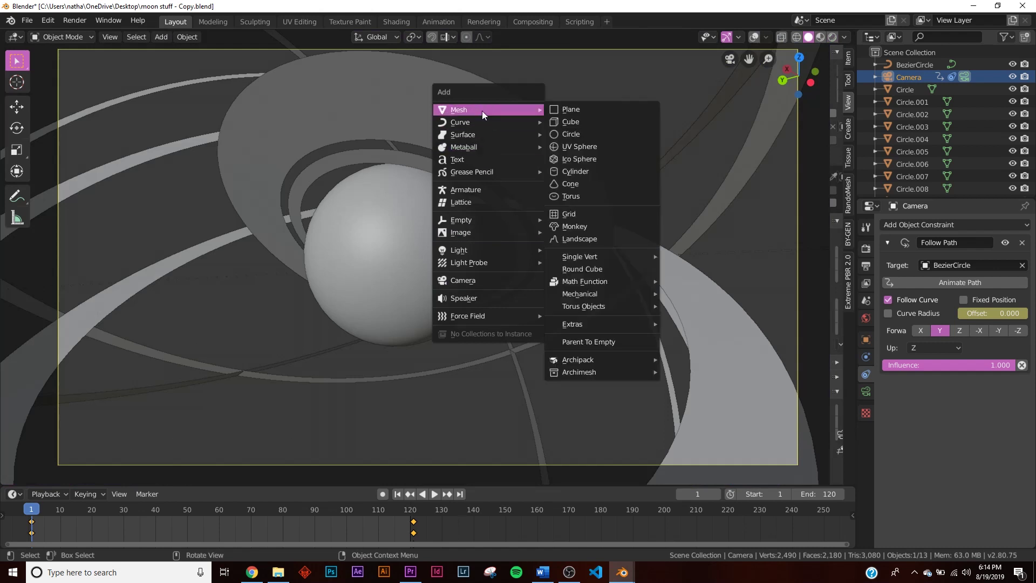
left_click(577, 159)
key("s")
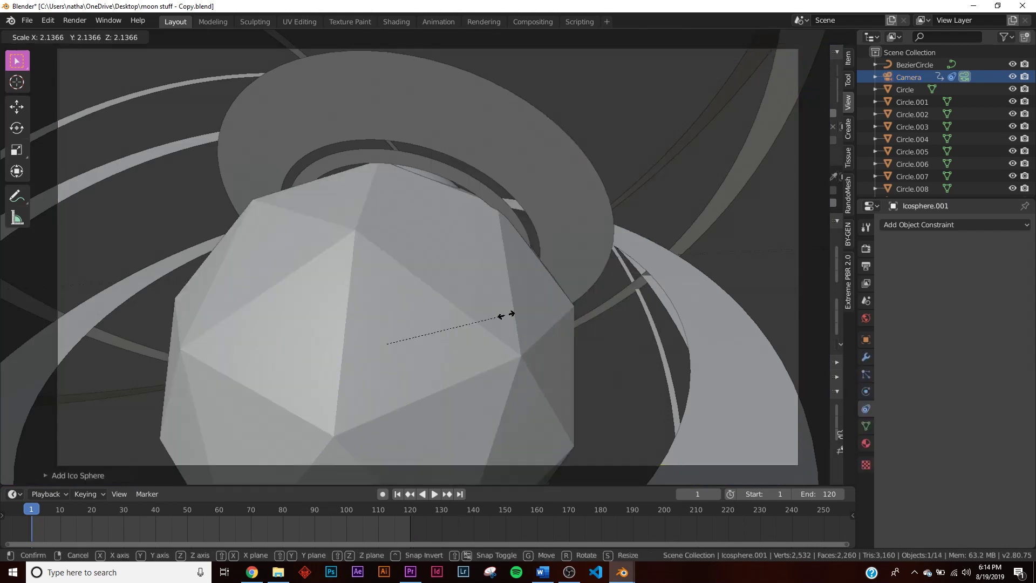
left_click(327, 299)
key("KP_0")
scroll(477, 323, "down", 10)
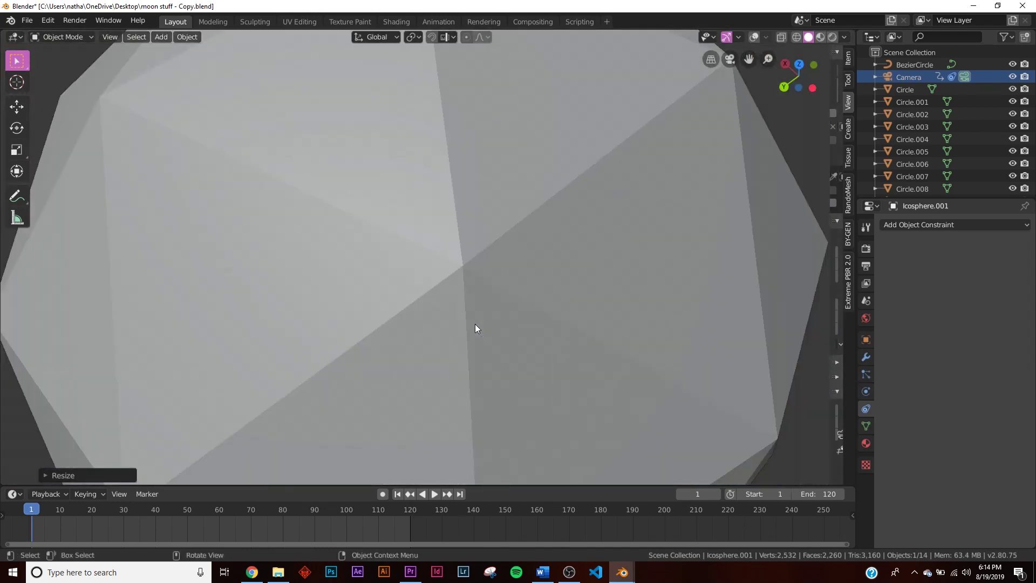
scroll(476, 323, "up", 4)
middle_click_drag(477, 321, 456, 309)
key("KP_0")
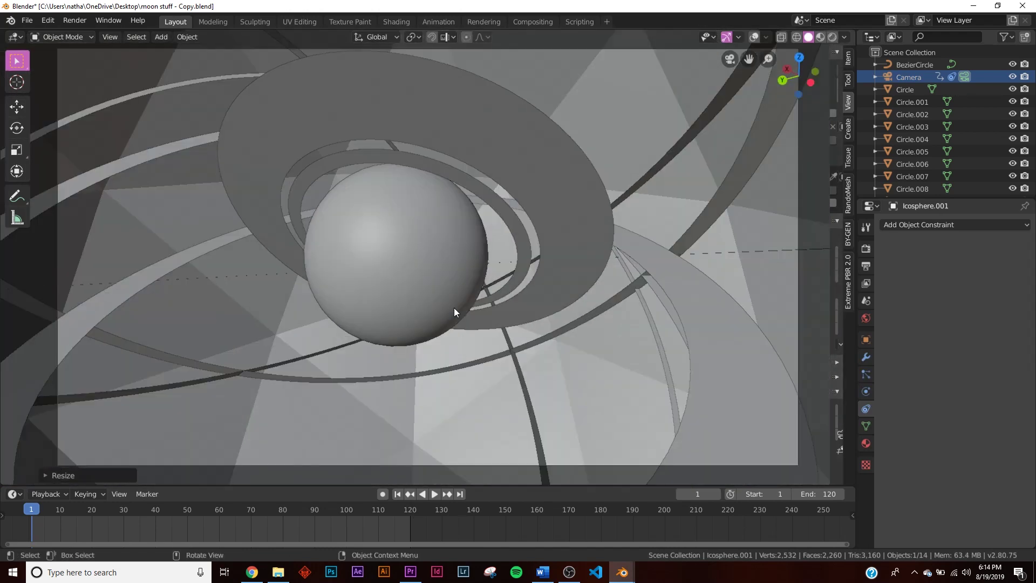
middle_click_drag(743, 325, 727, 339)
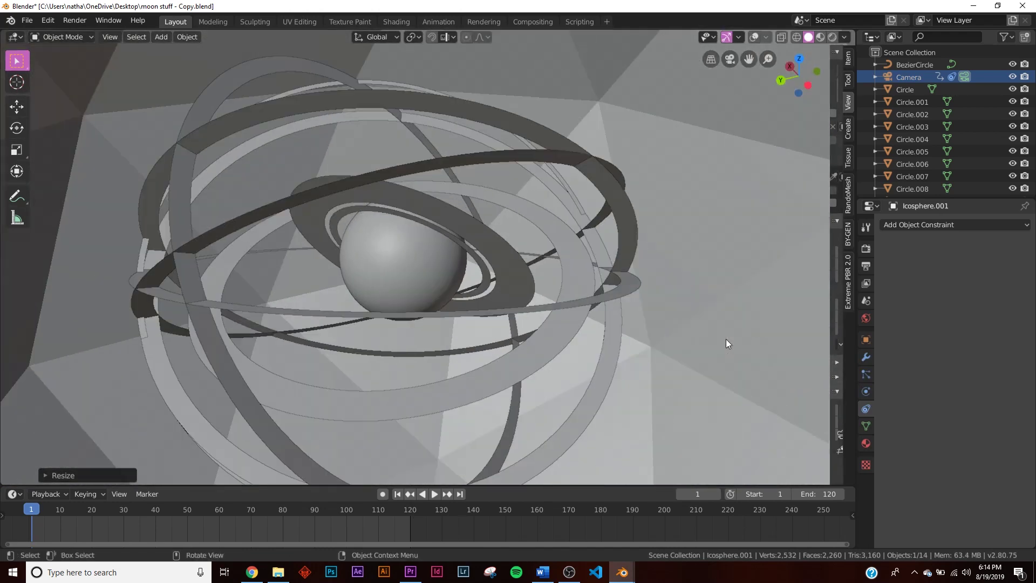
scroll(727, 339, "down", 5)
Step: Apply the scale of the large Ico Sphere and return to the camera view
key("ctrl+a")
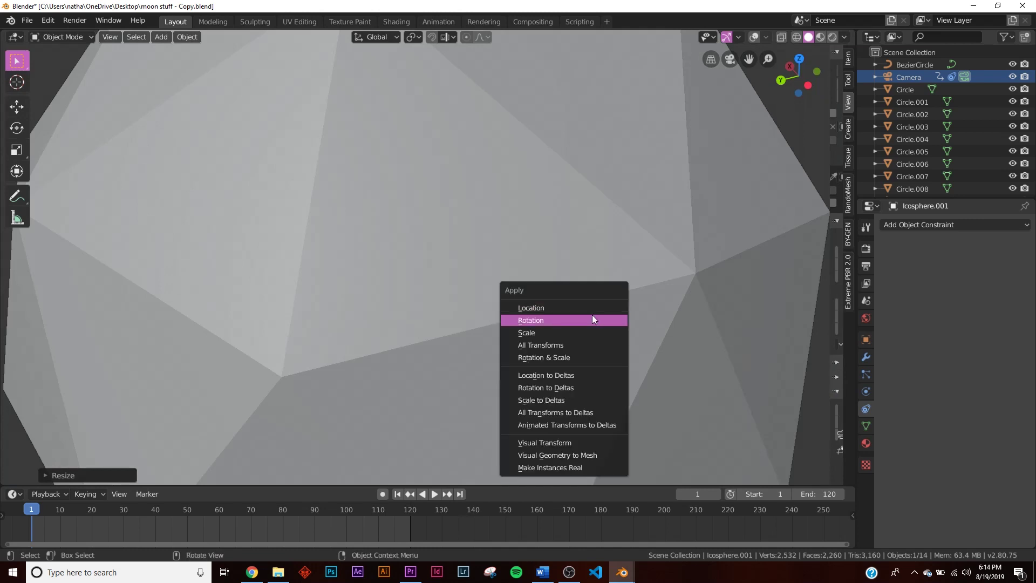
key("ctrl+a")
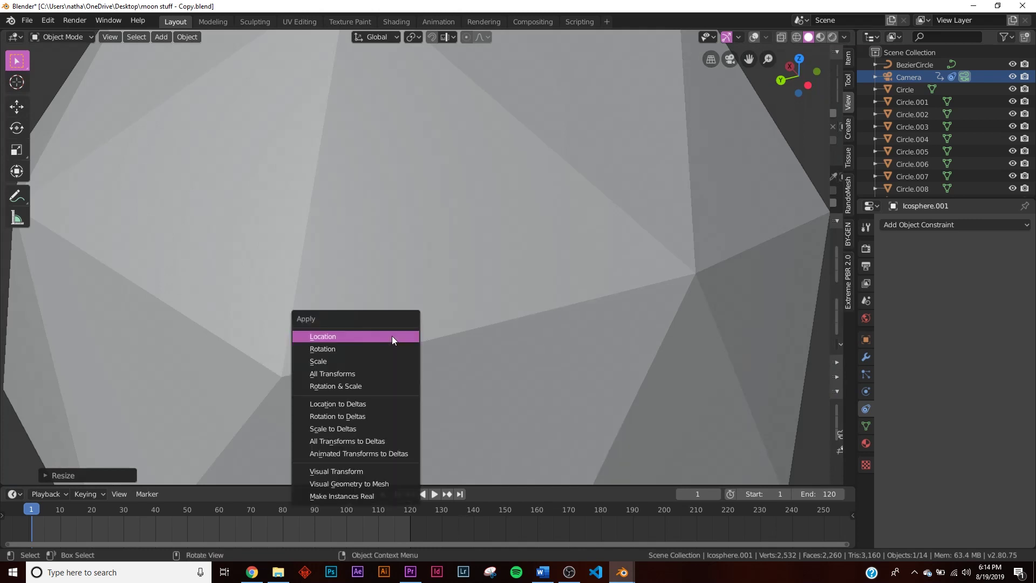
left_click(370, 358)
key("KP_0")
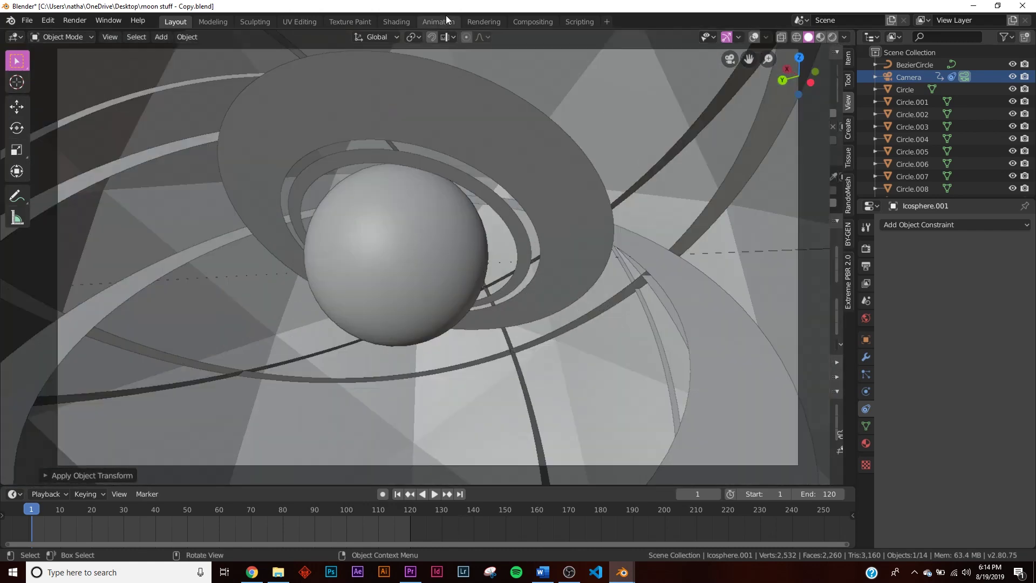
Step: Inspect the large Ico Sphere in isolation and turn the viewport overlays back on
key("KP_Divide")
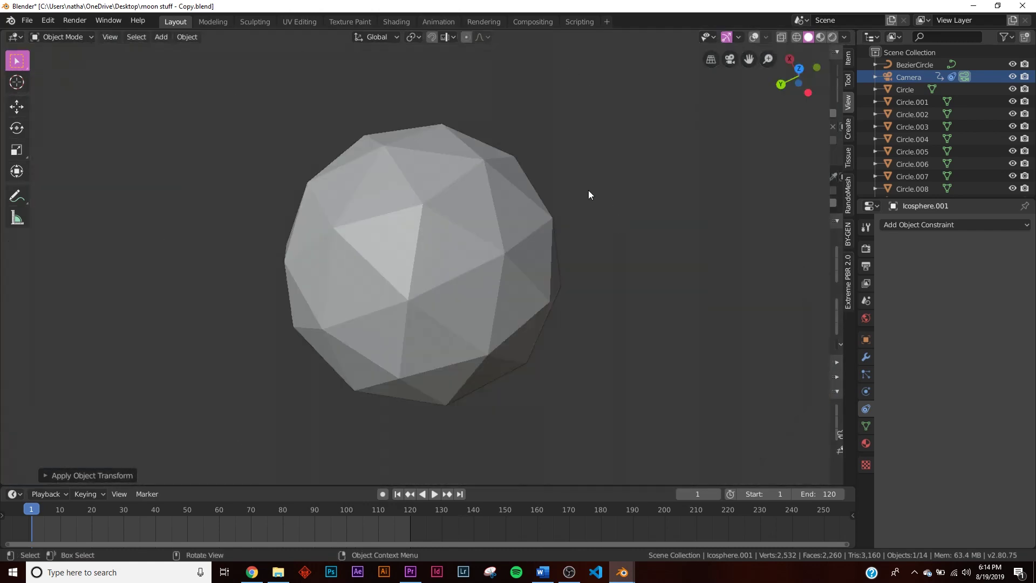
left_click(755, 37)
key("KP_Divide")
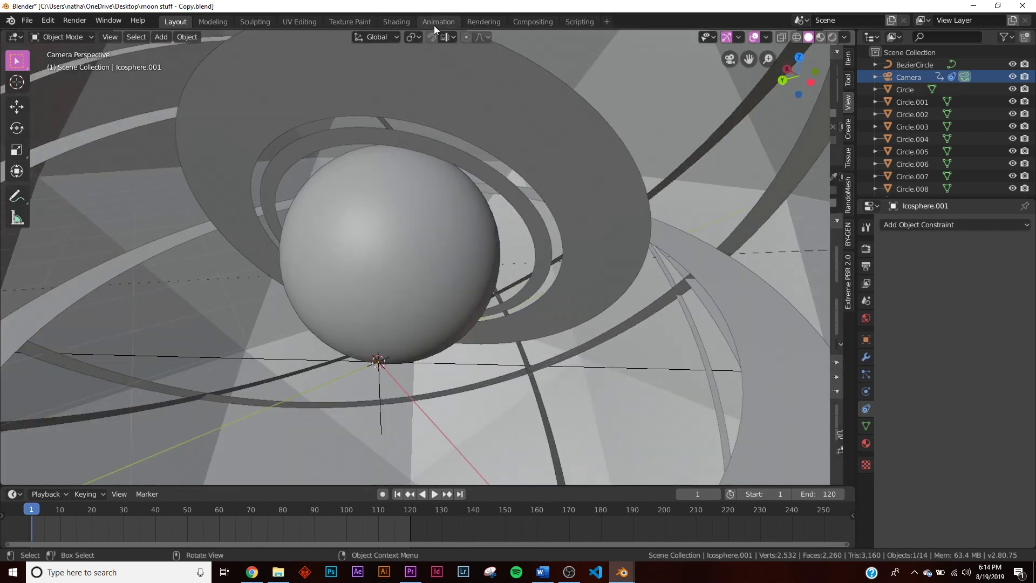
Step: Give the large Ico Sphere a new material and delete its Principled BSDF node
left_click(397, 21)
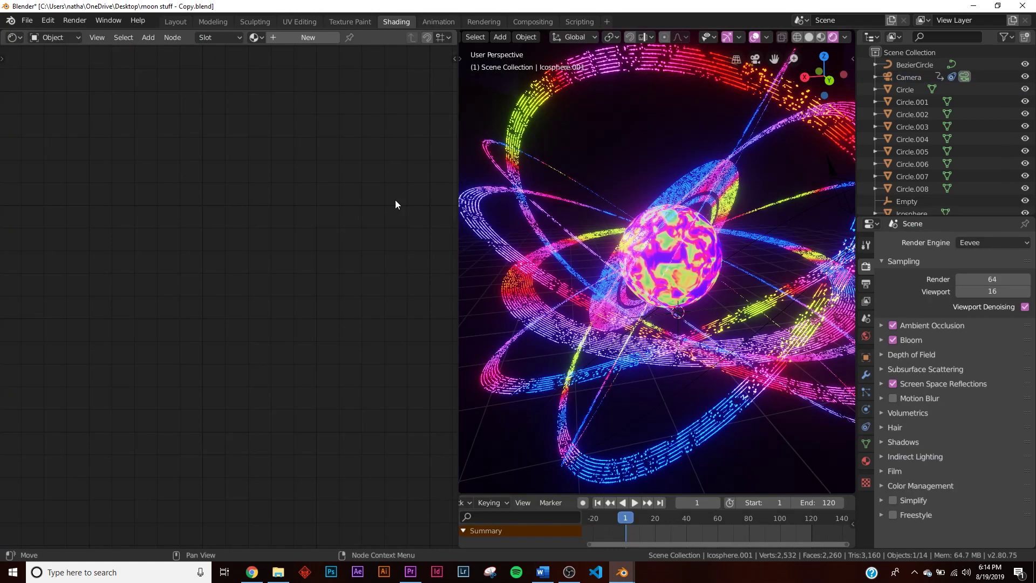
left_click(292, 38)
scroll(273, 319, "up", 4)
left_click(208, 171)
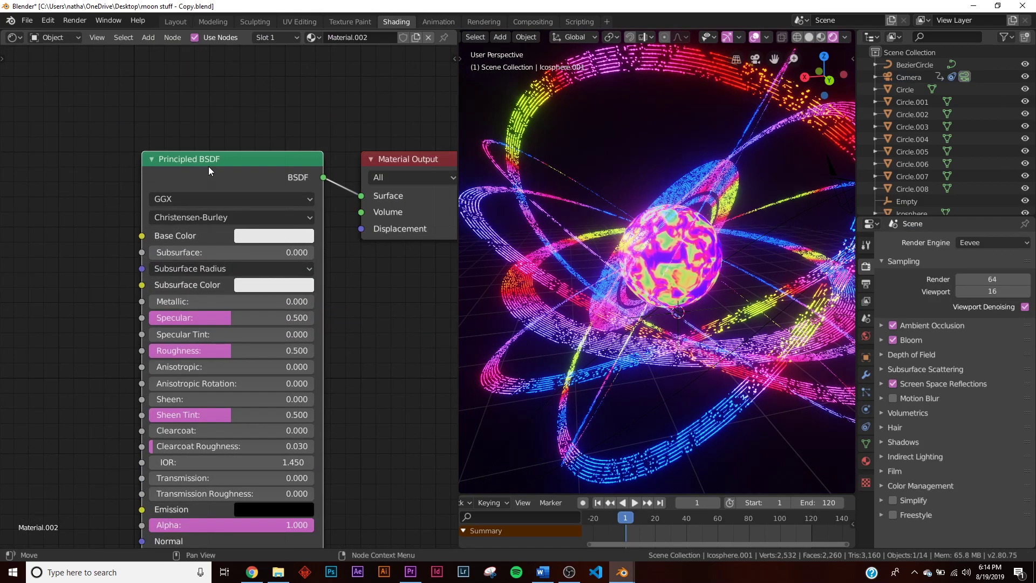
key("x")
Step: Add a Principled Volume node and connect it to the Volume input of the Material Output
key("shift+a")
left_click(208, 166)
type("pr")
key("BackSpace")
key("BackSpace")
left_click(233, 201)
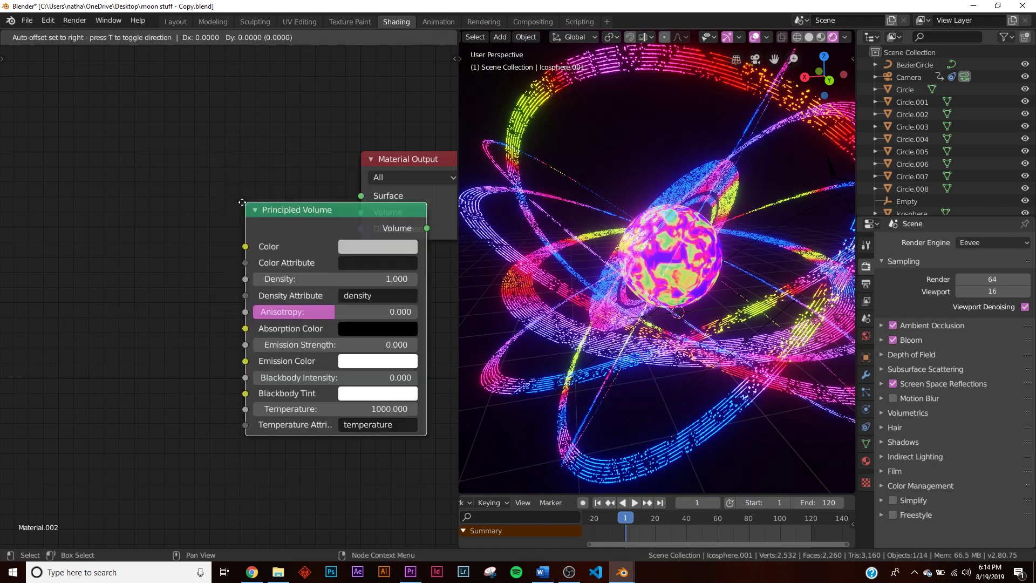
left_click(70, 214)
left_click_drag(260, 240, 347, 220)
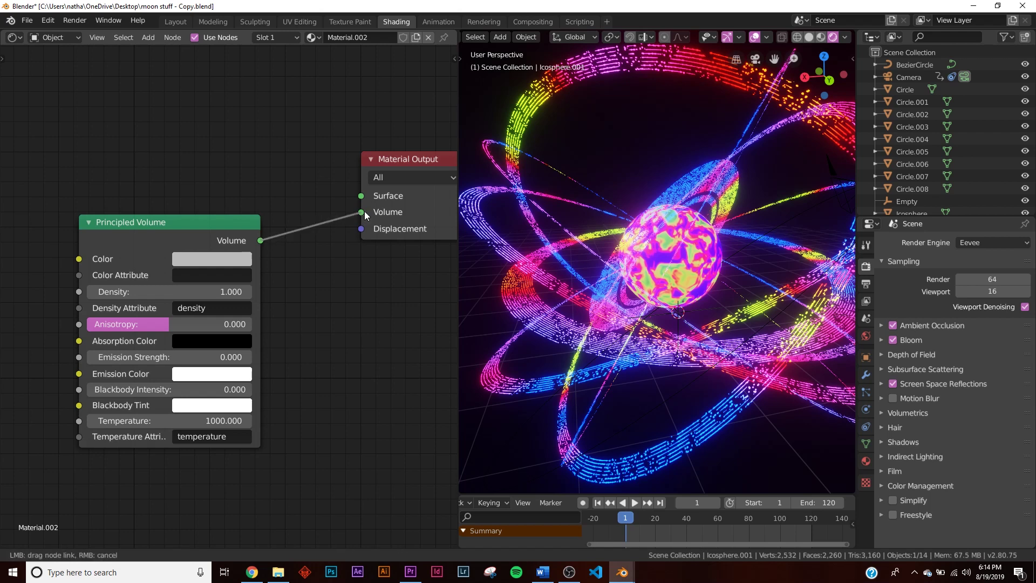
left_click_drag(365, 216, 363, 213)
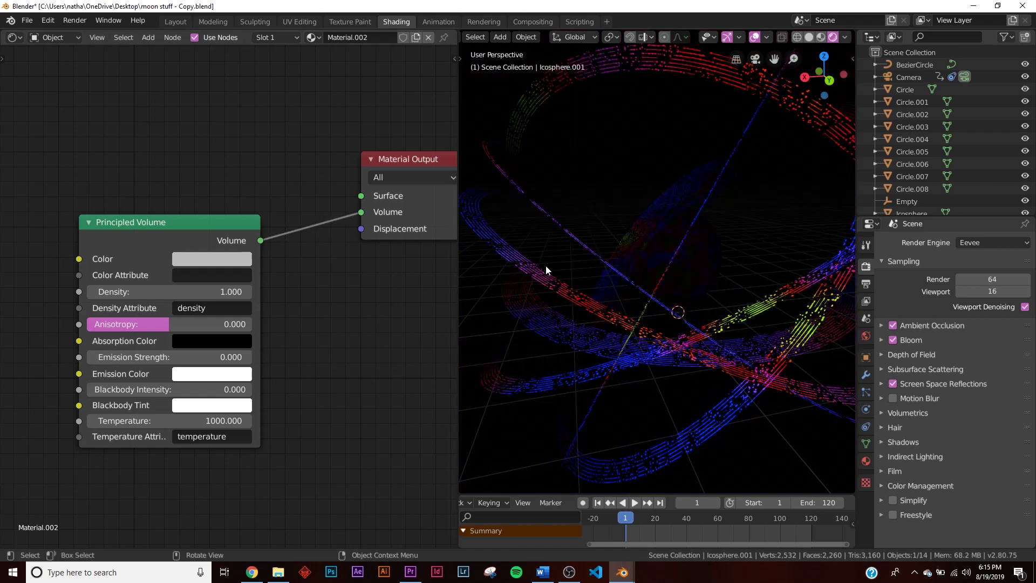
Step: Set the Principled Volume's Density to 0.010
scroll(643, 238, "up", 3)
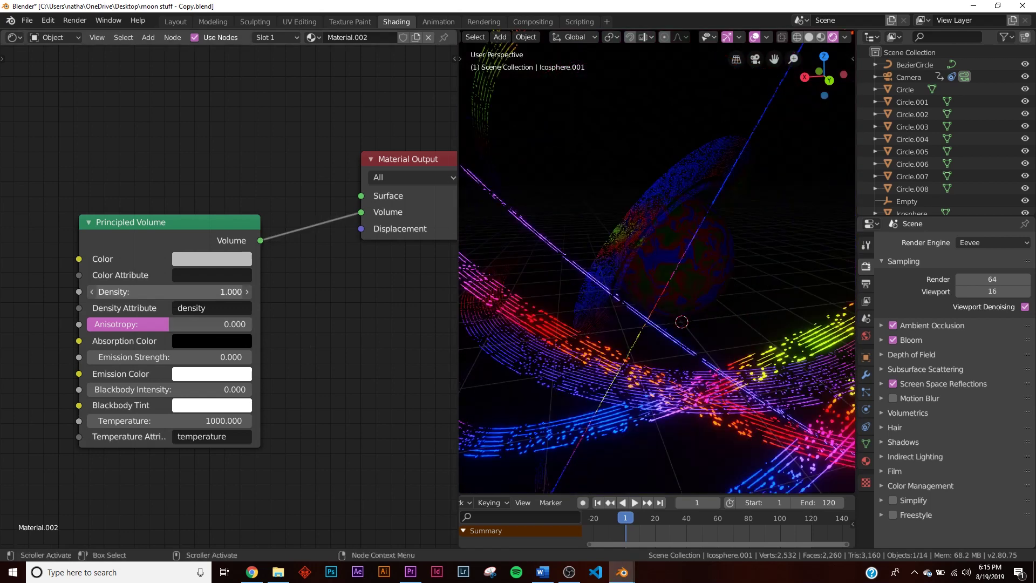
left_click(169, 292)
key("Return")
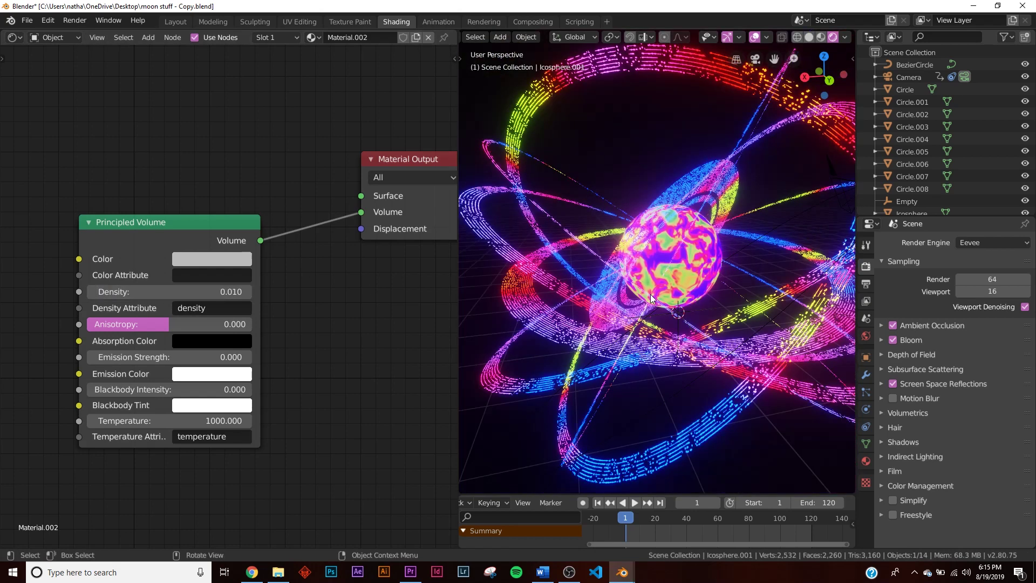
Step: Add a ColorRamp node in front of the Principled Volume node
middle_click_drag(95, 289, 132, 277)
left_click_drag(173, 211, 210, 205)
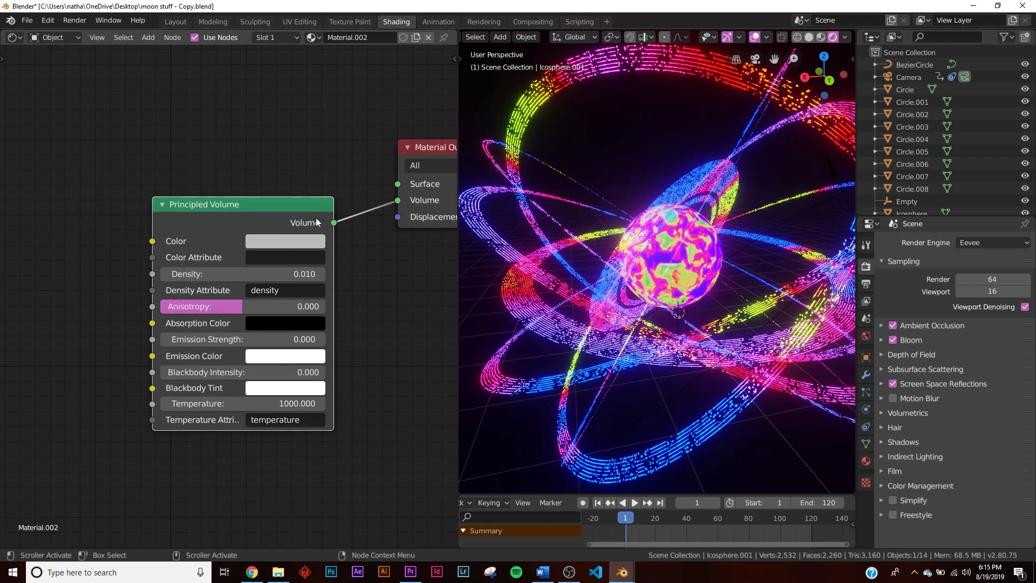
scroll(598, 357, "up", 2)
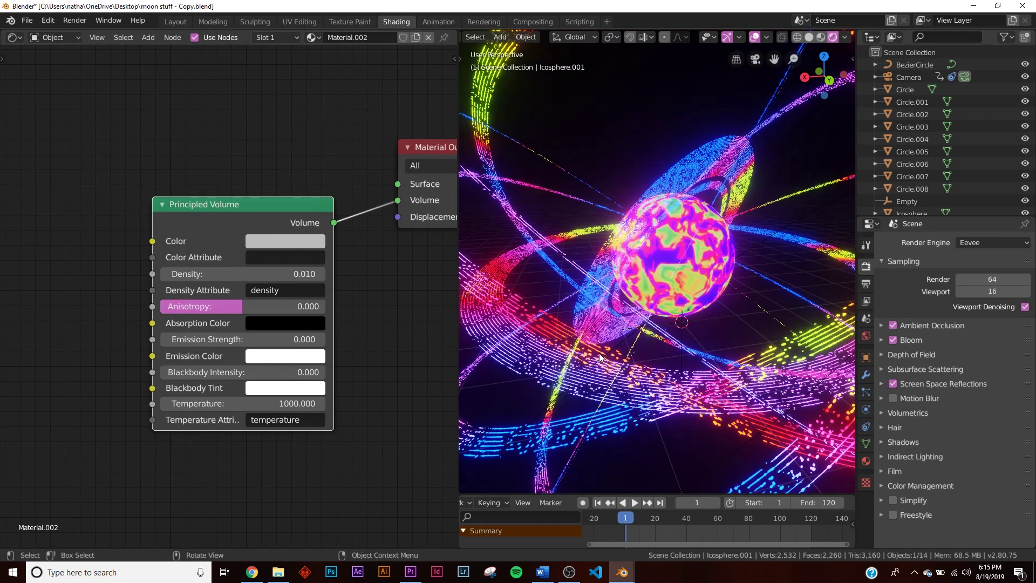
middle_click_drag(192, 330, 261, 325)
scroll(262, 325, "up", 2)
scroll(46, 289, "down", 4)
middle_click_drag(46, 293, 84, 298)
key("shift+a")
left_click(89, 293)
type("col")
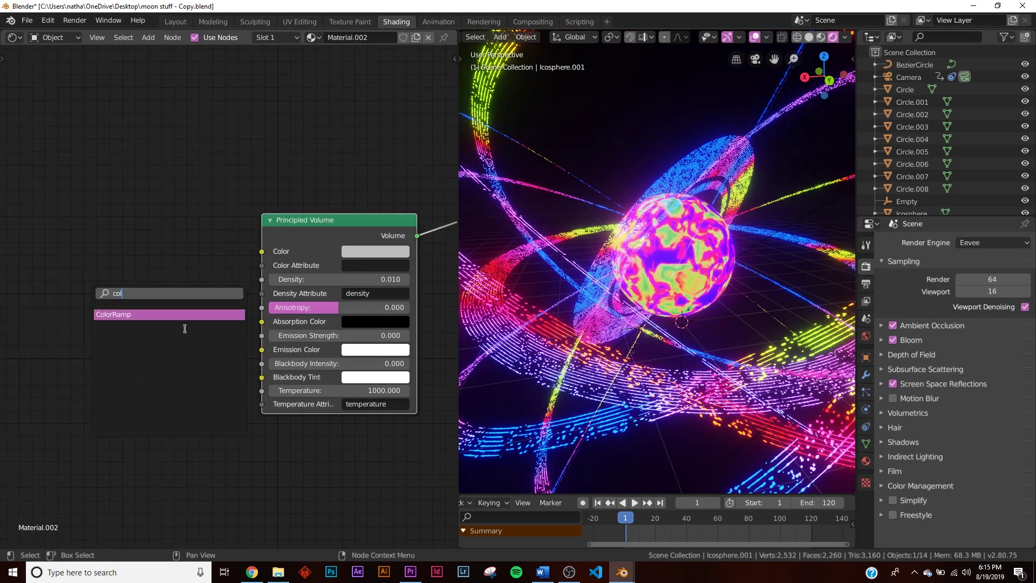
left_click(112, 314)
left_click(39, 304)
Step: Add a Noise Texture, feed its Color into the ColorRamp's Fac, and connect the ramp's Color to Emission Strength
middle_click_drag(38, 305, 188, 284)
key("shift+a")
left_click(133, 281)
type("noi")
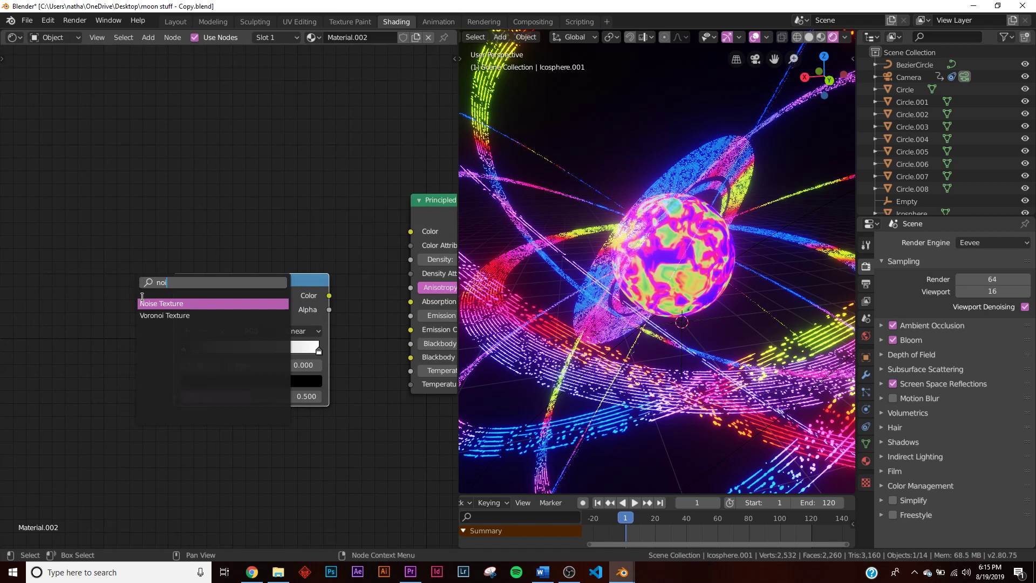
key("Return")
left_click_drag(178, 390, 176, 397)
middle_click_drag(289, 306, 185, 339)
left_click_drag(224, 329, 300, 348)
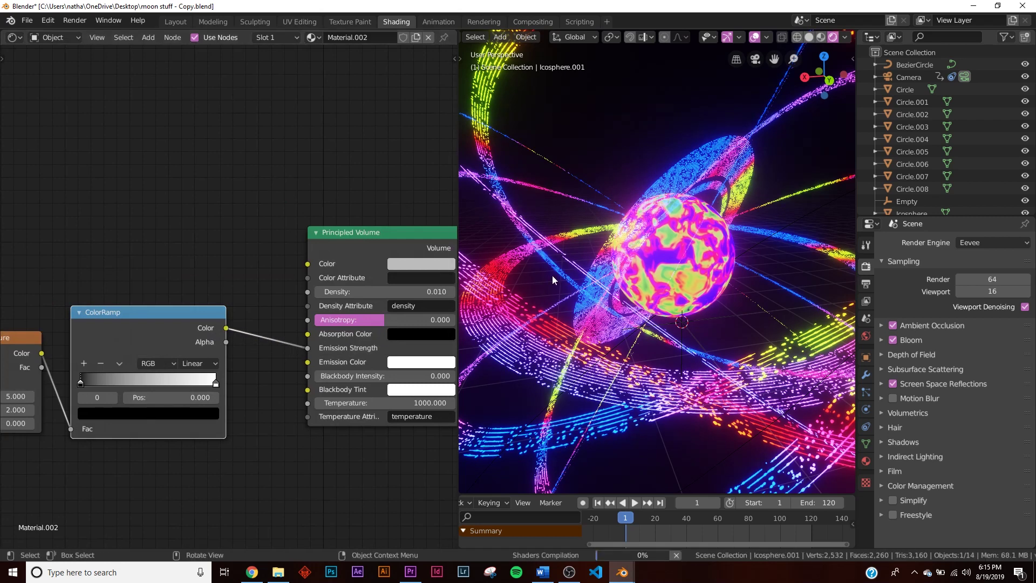
Step: Darken the ColorRamp's white end stop to a very dark grey
scroll(617, 269, "up", 4)
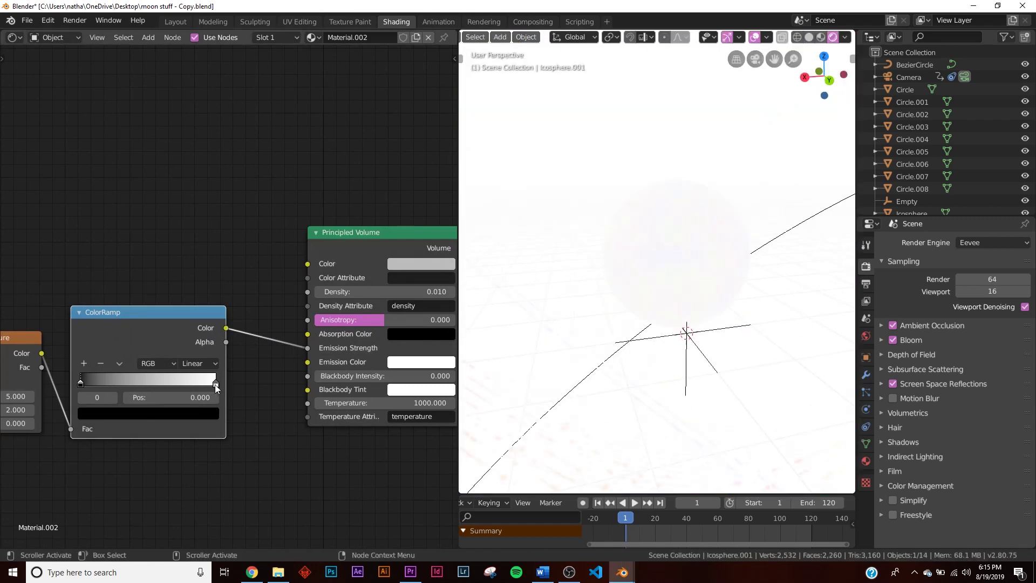
left_click(236, 394)
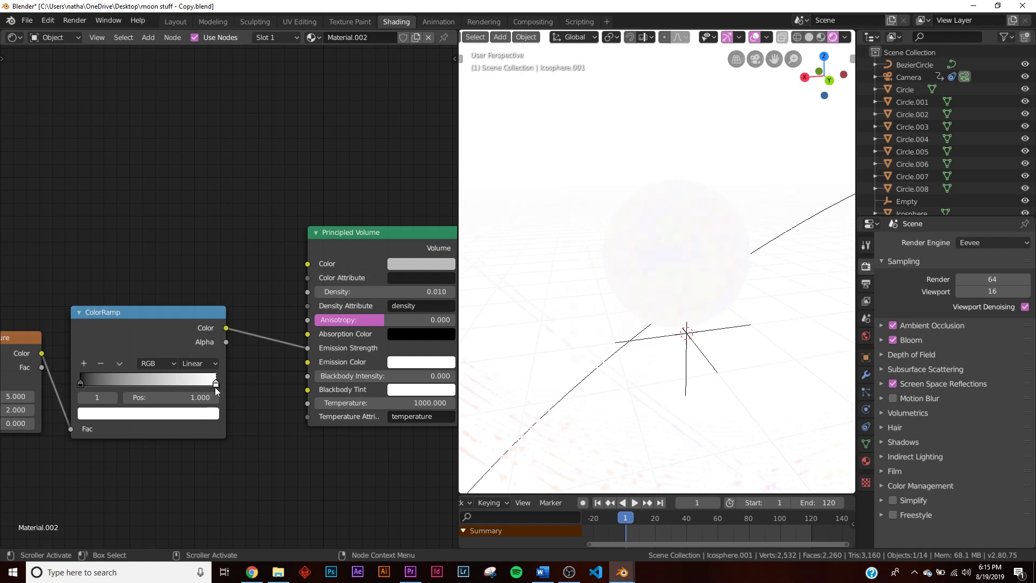
left_click(201, 417)
left_click(201, 415)
left_click_drag(189, 250, 189, 314)
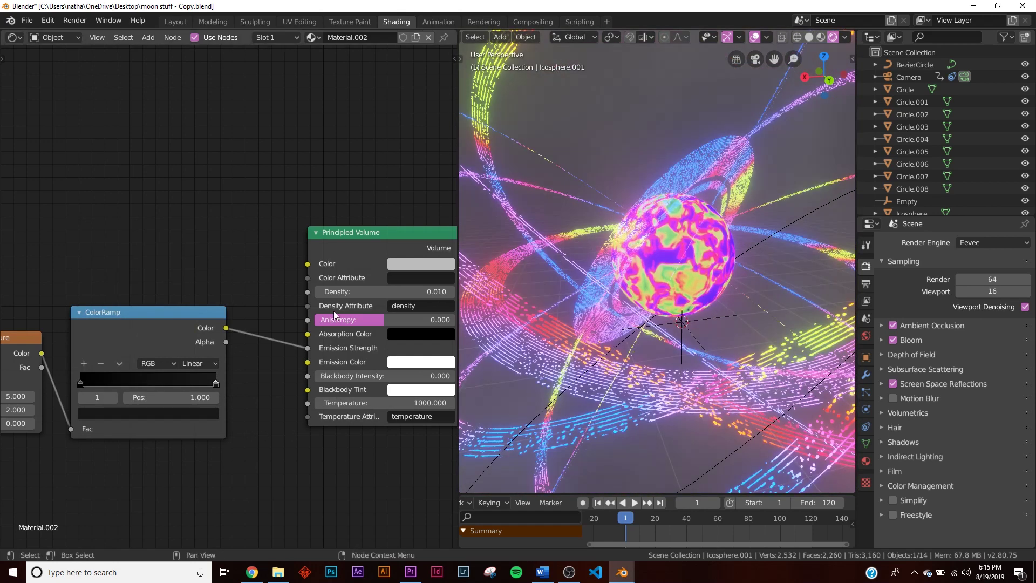
left_click(130, 413)
Step: Set the Noise Texture's Scale to 28.500 and move the ColorRamp's grey stop to 0.598 and its black stop to 0.512
left_click_drag(212, 386, 161, 383)
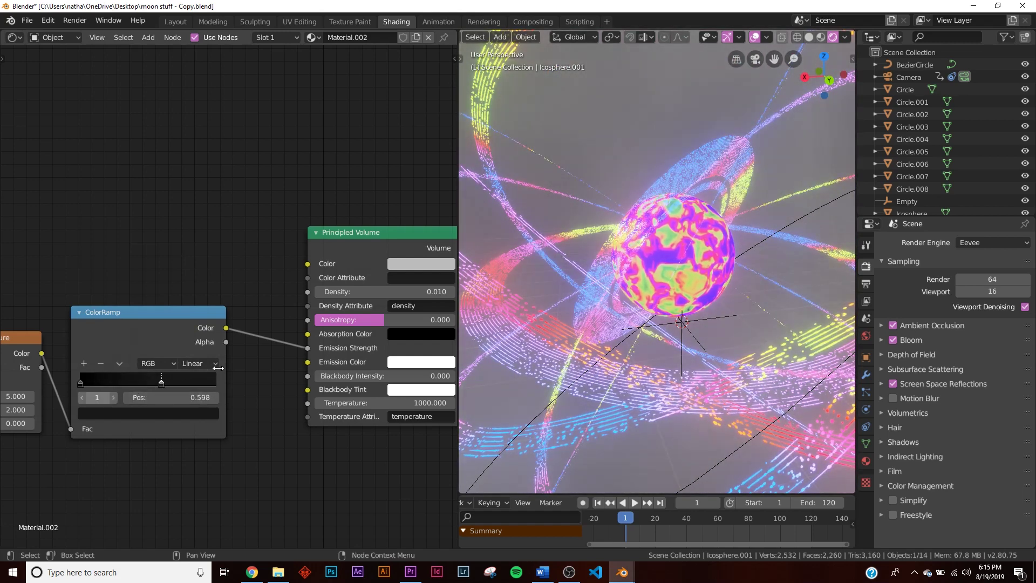
middle_click_drag(160, 383, 282, 350)
mouse_move(117, 363)
left_mouse_down()
mouse_move(142, 363)
mouse_move(124, 363)
left_mouse_up()
left_click_drag(200, 350, 275, 354)
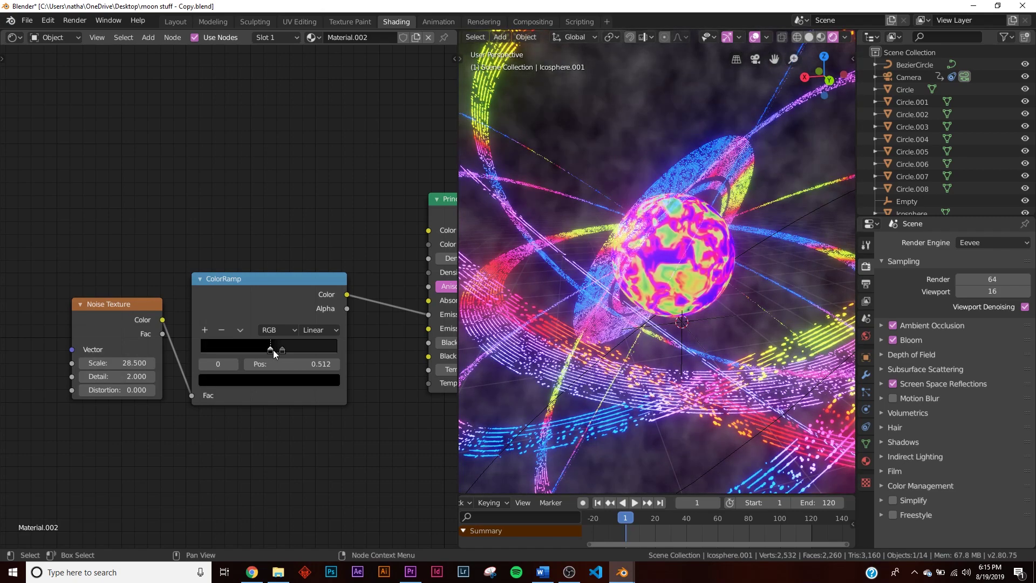
Step: Look through the camera and set the Noise Texture's Scale to 2.100
scroll(273, 349, "up", 6)
scroll(637, 288, "down", 4)
scroll(638, 288, "up", 4)
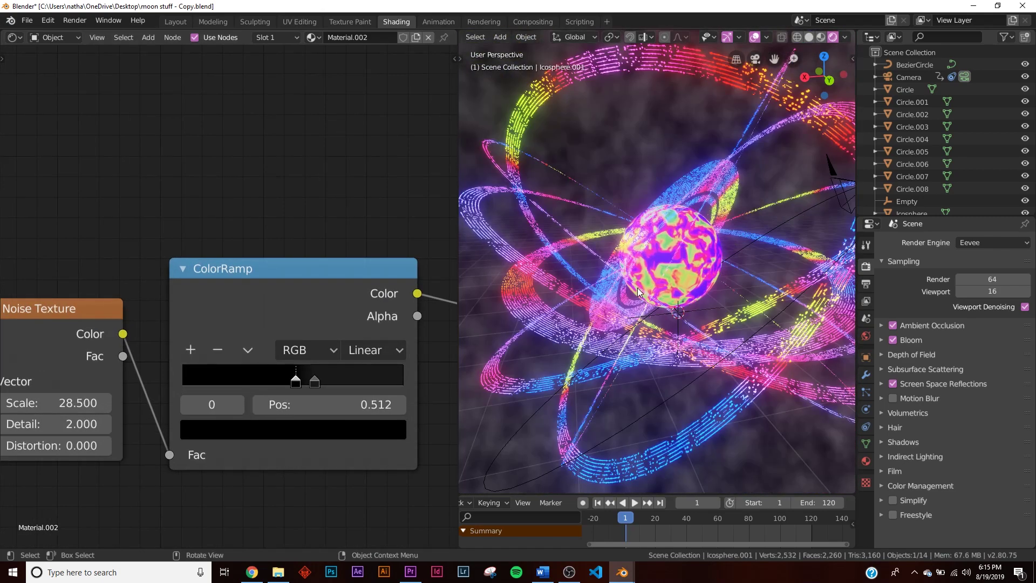
key("KP_0")
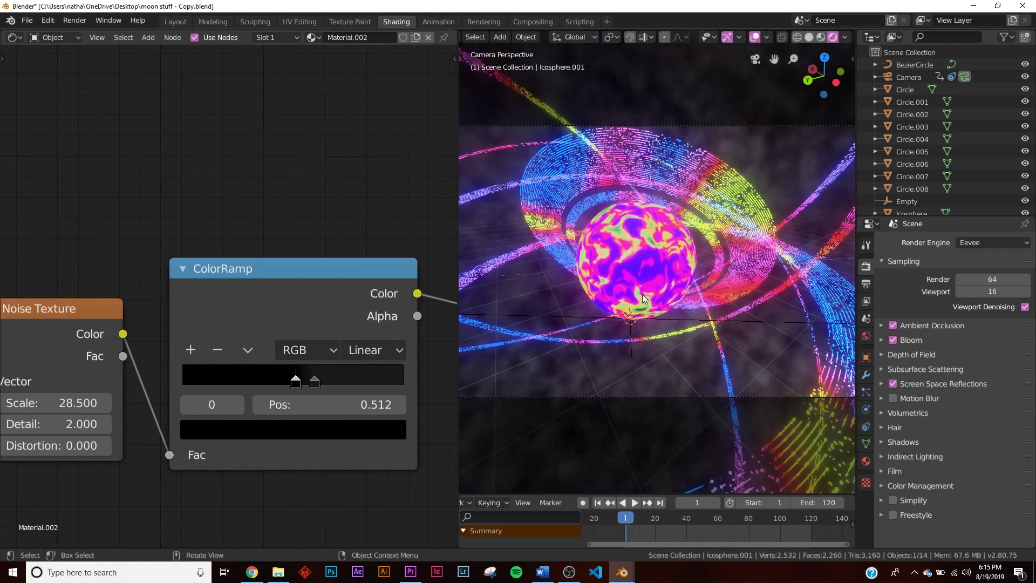
left_click_drag(59, 403, 6, 402)
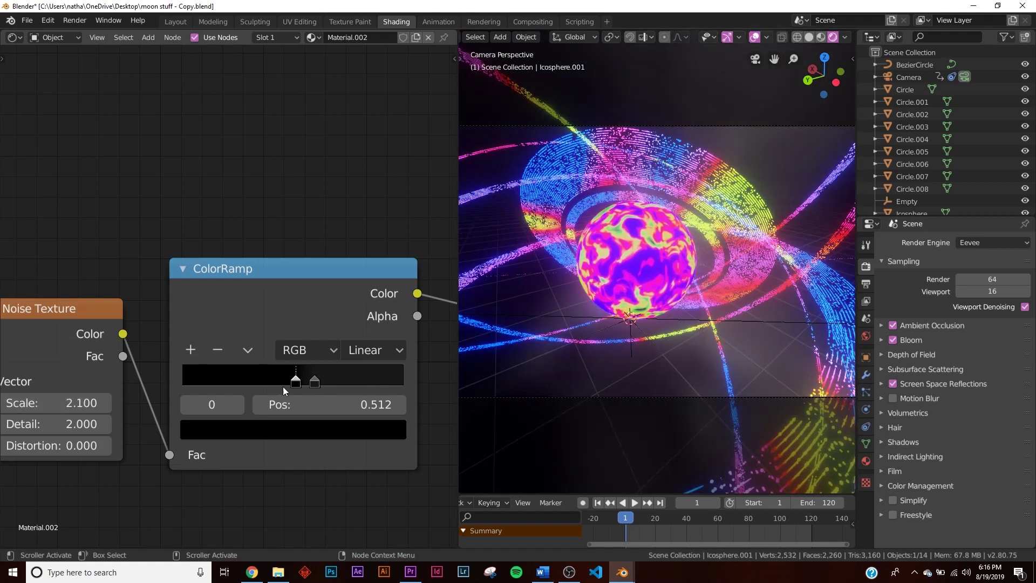
Step: Raise the brightness value of the ColorRamp's black stop to 0.055
left_click(324, 429)
mouse_move(356, 278)
left_mouse_down()
mouse_move(357, 268)
mouse_move(357, 277)
left_mouse_up()
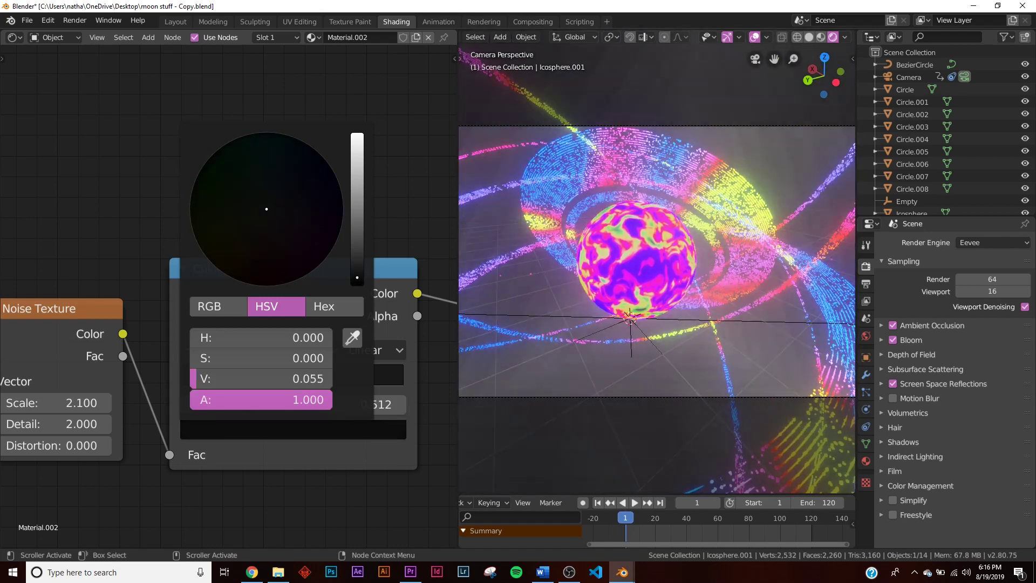
scroll(250, 480, "down", 3)
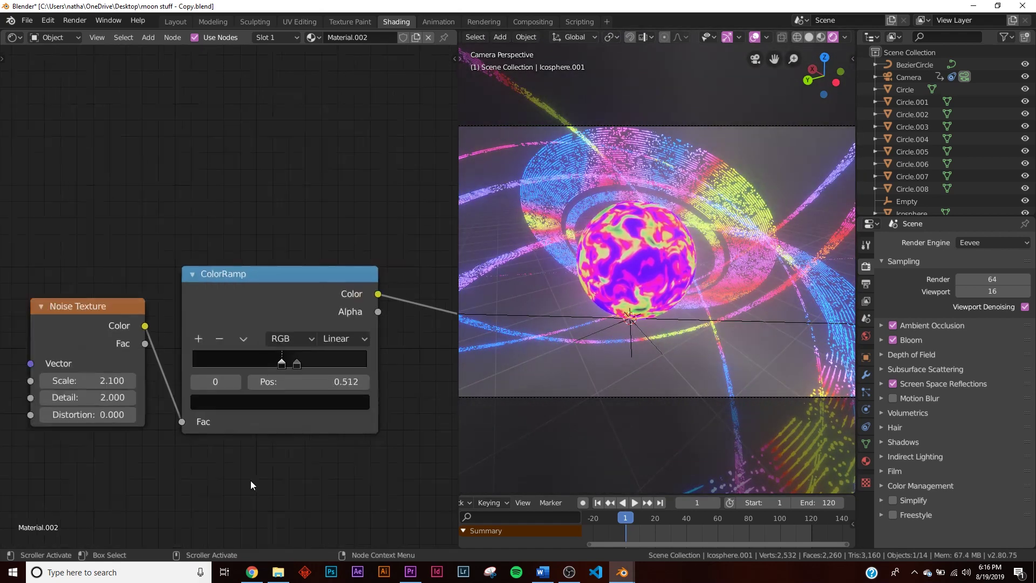
middle_click_drag(373, 359, 289, 340)
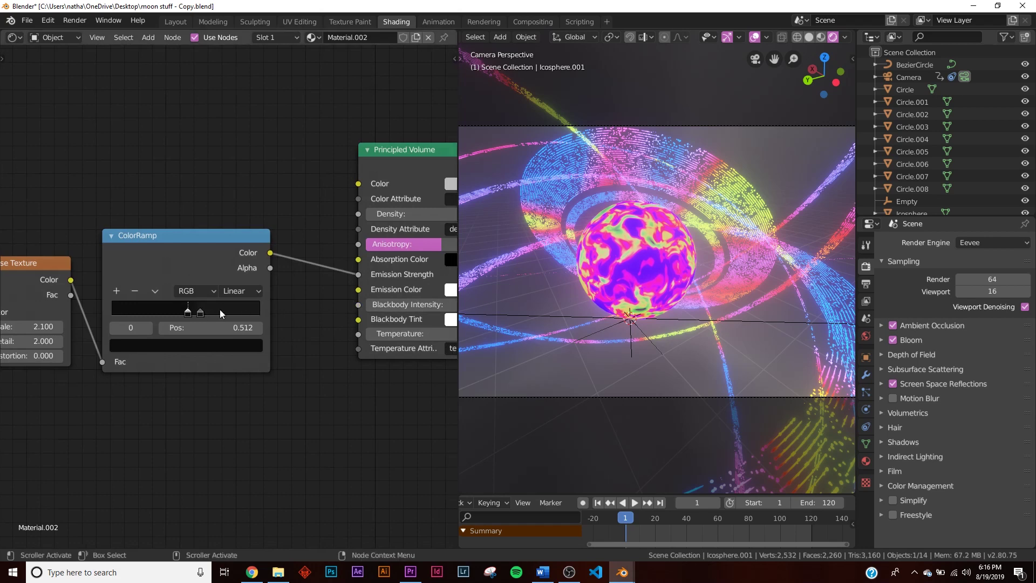
middle_click_drag(187, 292, 216, 255)
left_click(250, 202)
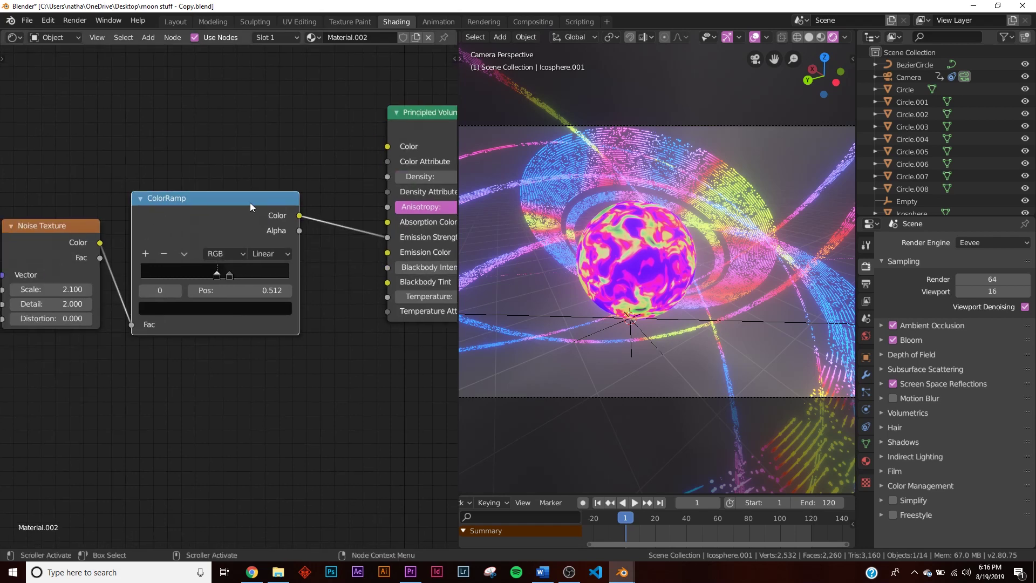
key("shift+d")
left_click(251, 346)
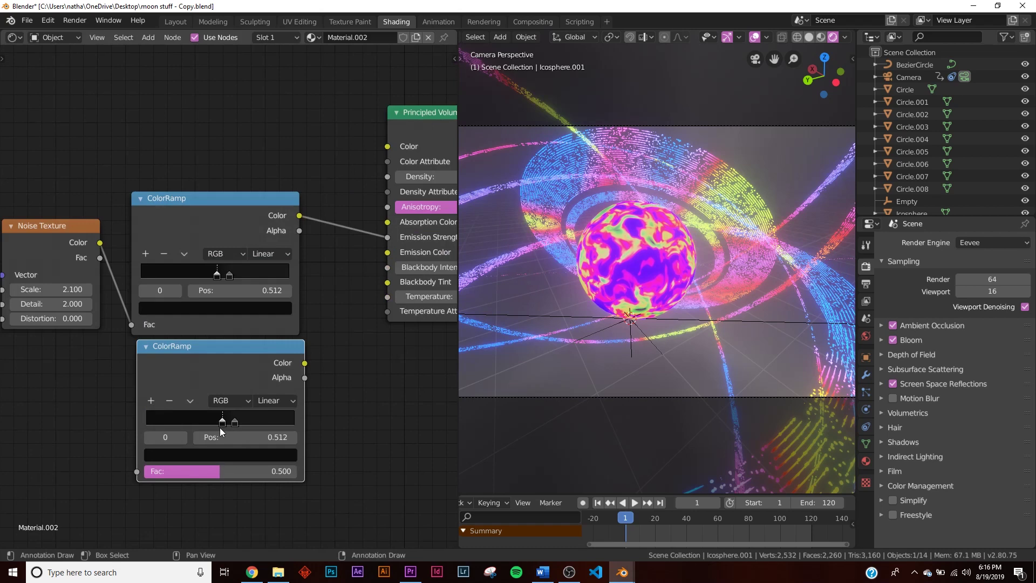
key("g")
left_click(78, 425)
key("x")
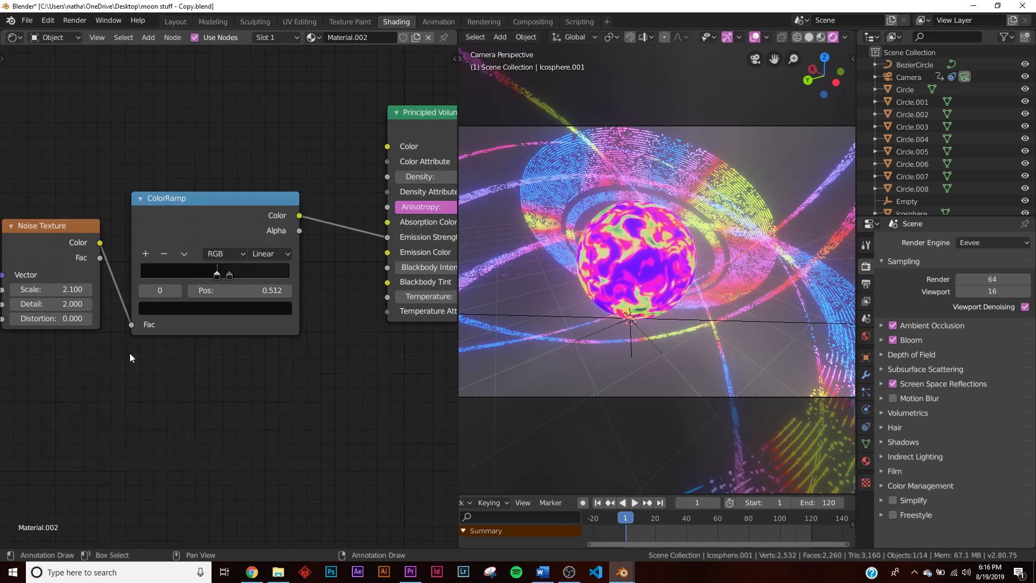
Step: Add a second ColorRamp below the first and feed its Fac from the Noise Texture's Color output
key("shift+a")
left_click(243, 377)
type("col")
left_click(307, 405)
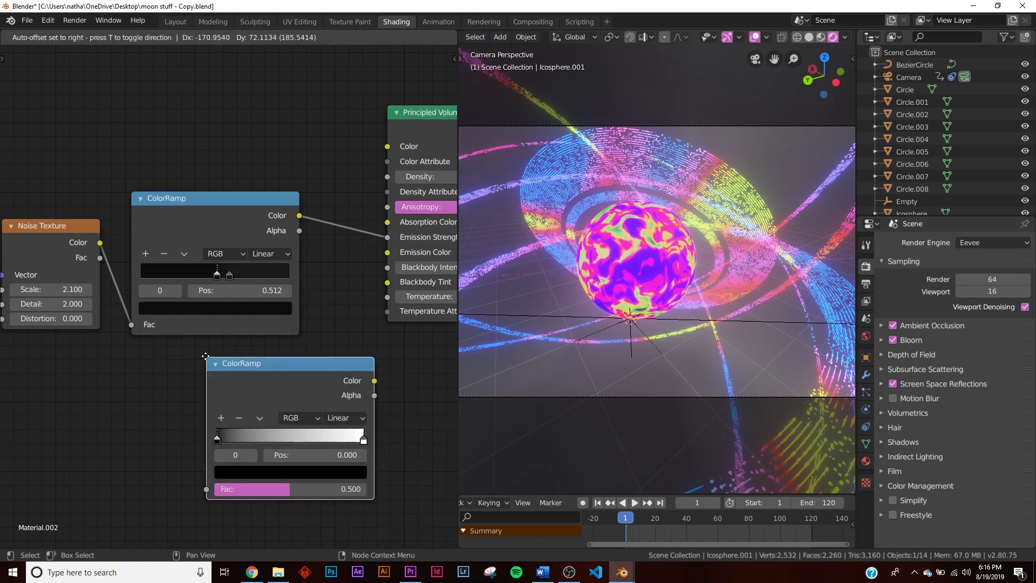
left_click(246, 408)
left_click_drag(100, 243, 186, 329)
left_click_drag(152, 478, 154, 491)
Step: Connect the second ColorRamp's Color output to the Principled Volume's Emission Color
middle_click_drag(154, 491, 82, 479)
left_click_drag(249, 372, 282, 294)
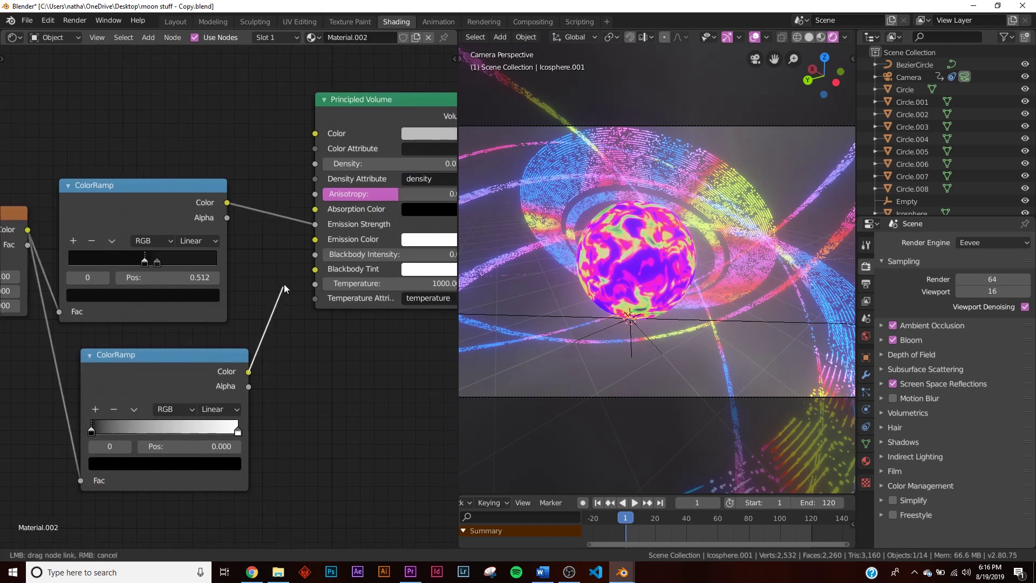
left_click_drag(309, 244, 313, 240)
Step: Change the black stop of the second ColorRamp to a bright blue
middle_click_drag(185, 422, 232, 295)
scroll(216, 305, "up", 8)
left_click(205, 386)
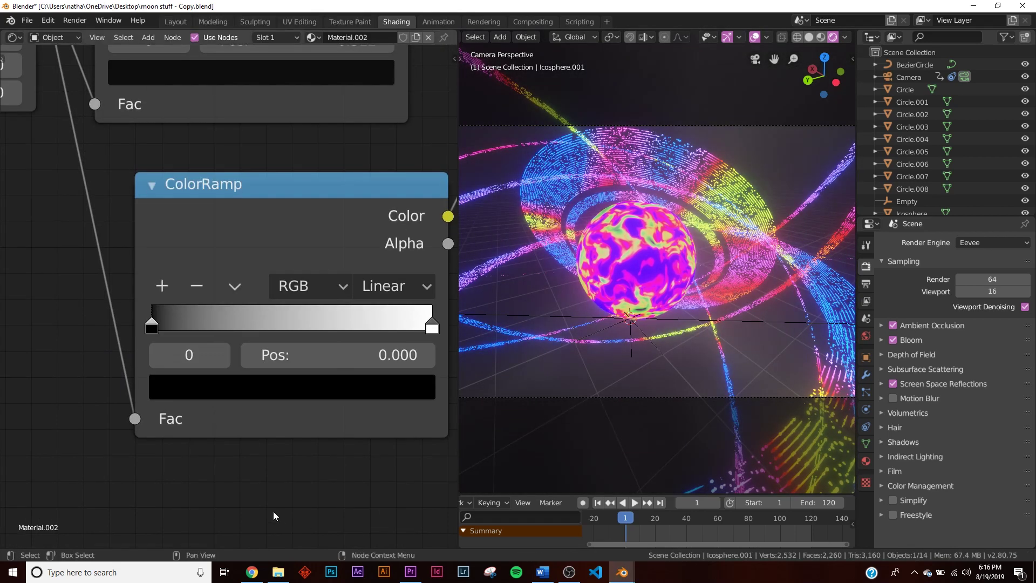
scroll(280, 421, "down", 3)
scroll(283, 407, "up", 2)
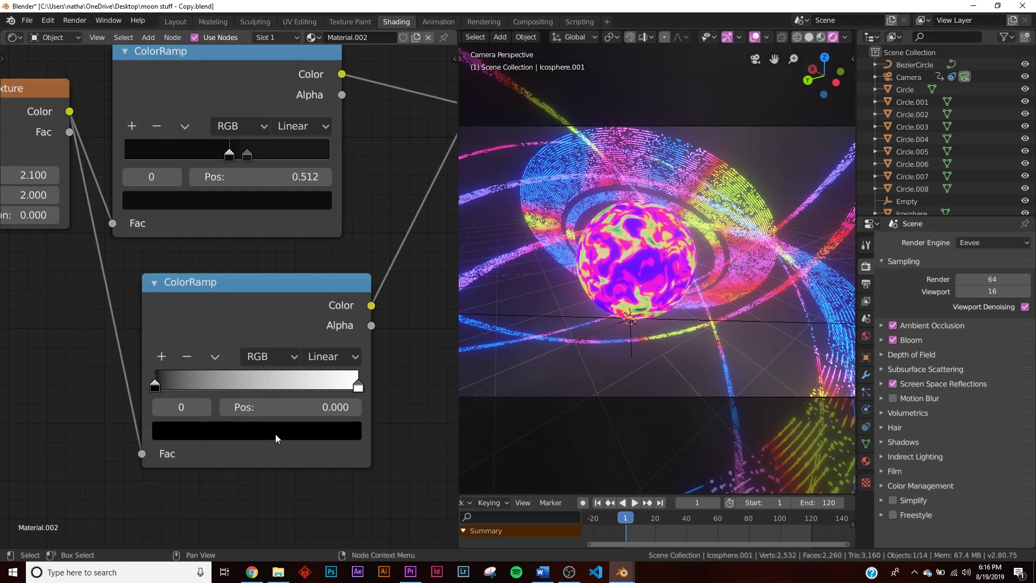
left_click(276, 435)
left_click_drag(316, 272, 316, 156)
left_click_drag(271, 195, 265, 164)
Step: Change the white end stop of the second ColorRamp to a saturated magenta-purple
left_click(205, 407)
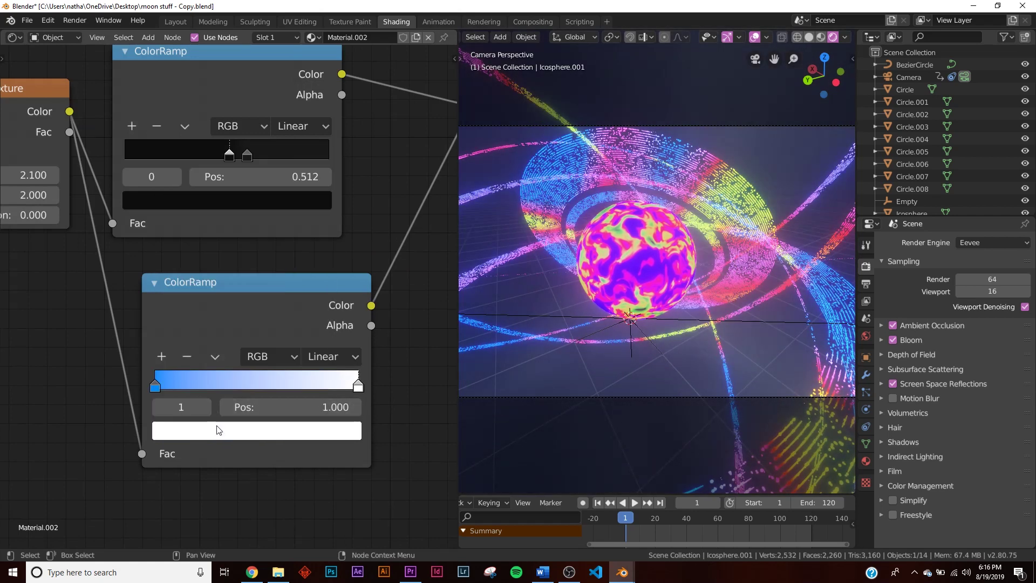
left_click(231, 436)
left_click_drag(249, 232, 298, 248)
middle_click_drag(367, 457, 409, 551)
Step: Brighten the first ColorRamp's stop at 0.598 to a value of 0.274
left_click(290, 249)
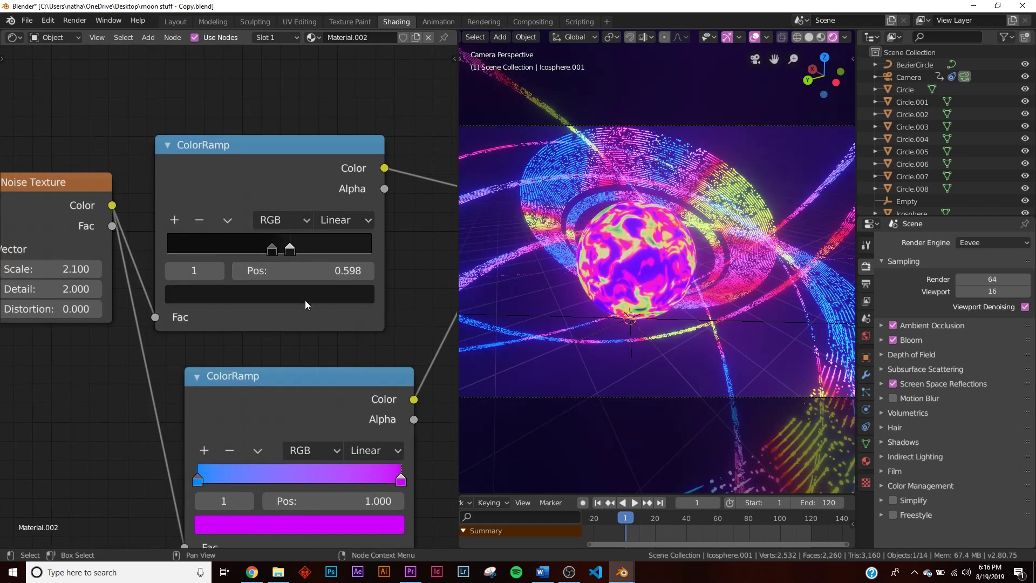
left_click(316, 294)
left_click_drag(332, 166, 329, 123)
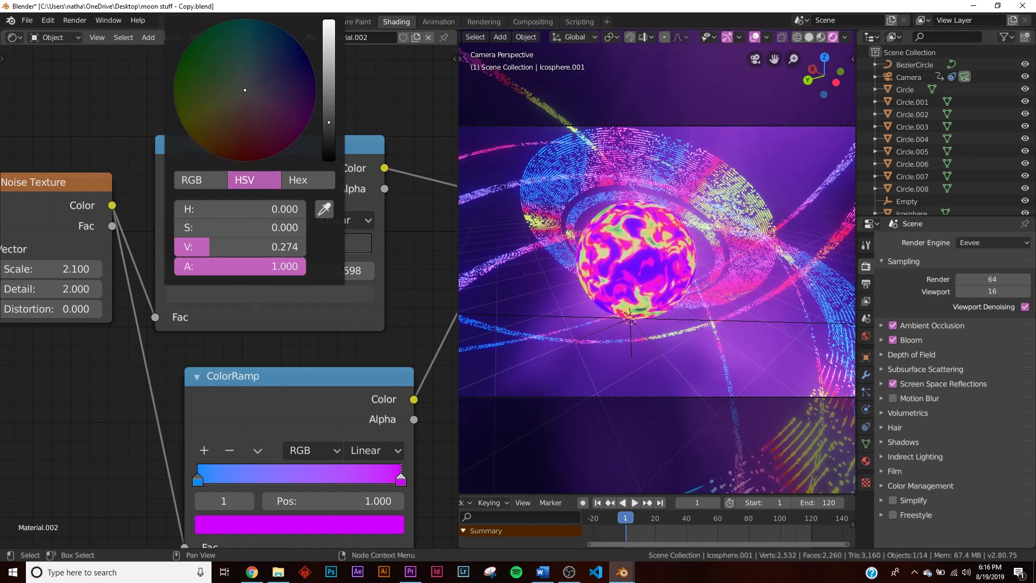
middle_click_drag(134, 275, 316, 267)
left_click_drag(379, 251, 414, 251)
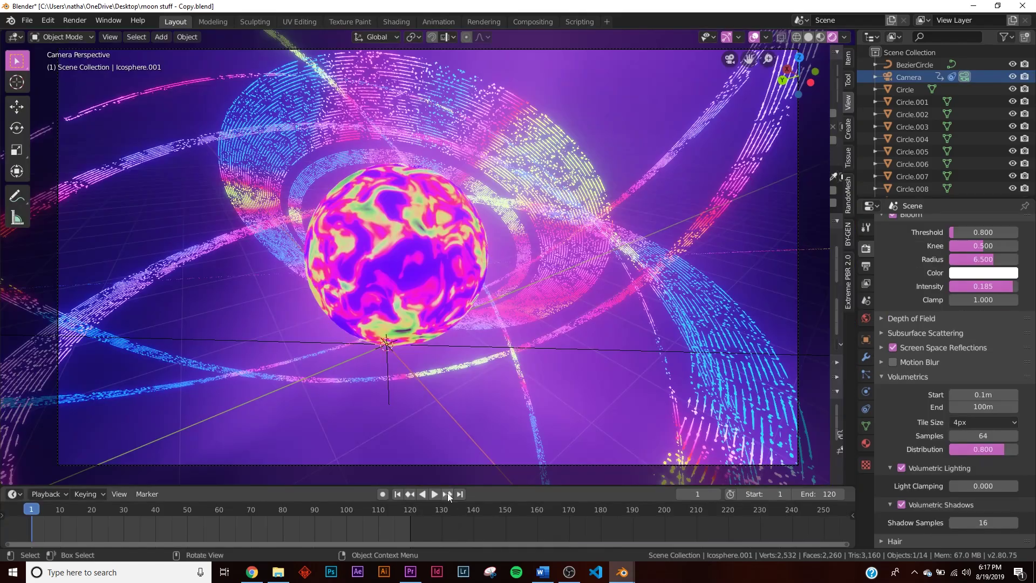
Step: Play the camera orbit animation and rotate the camera with Trackball to bring the planet closer to the frame's centre
left_click(430, 491)
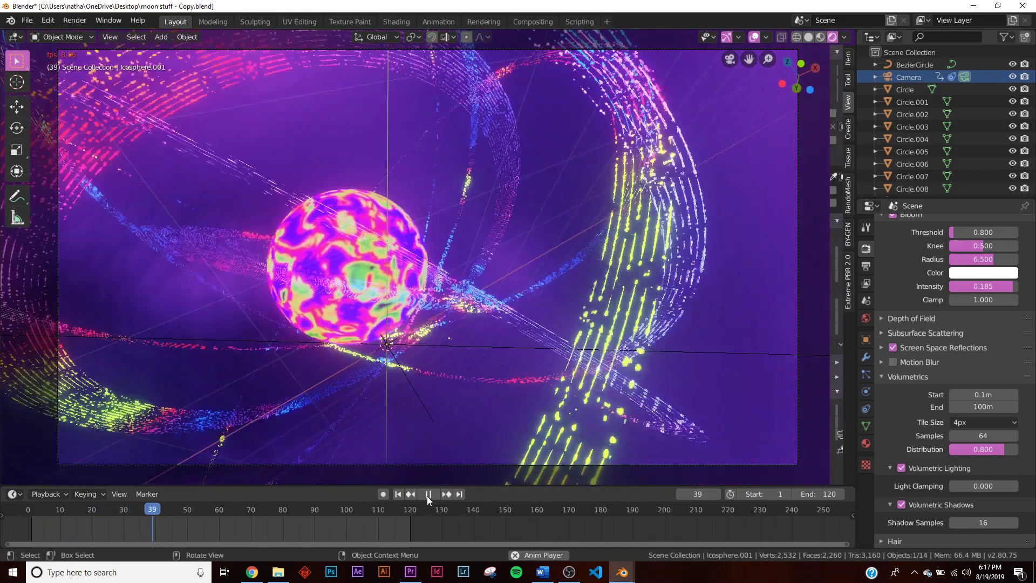
left_click(428, 494)
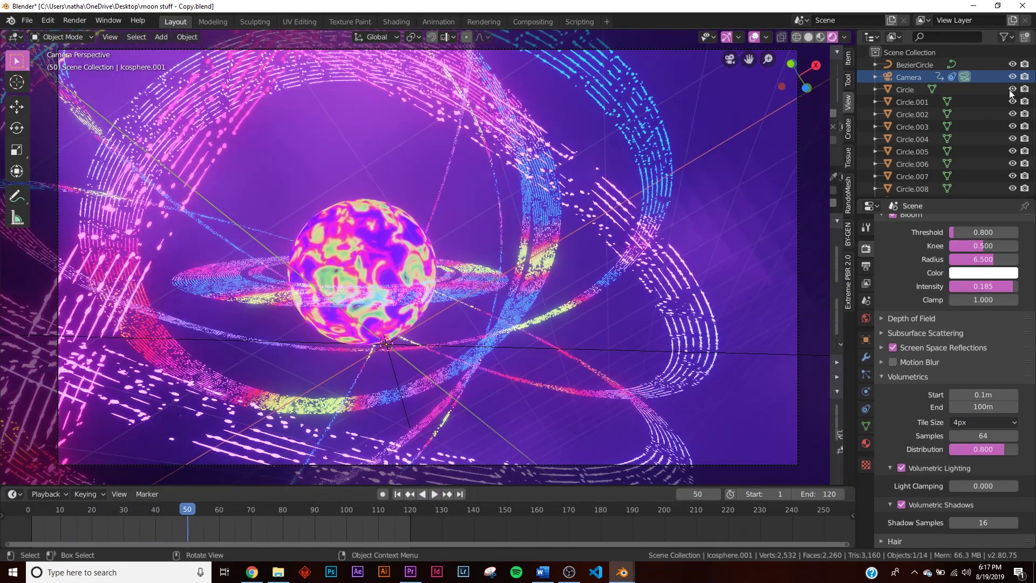
left_click(908, 80)
key("space")
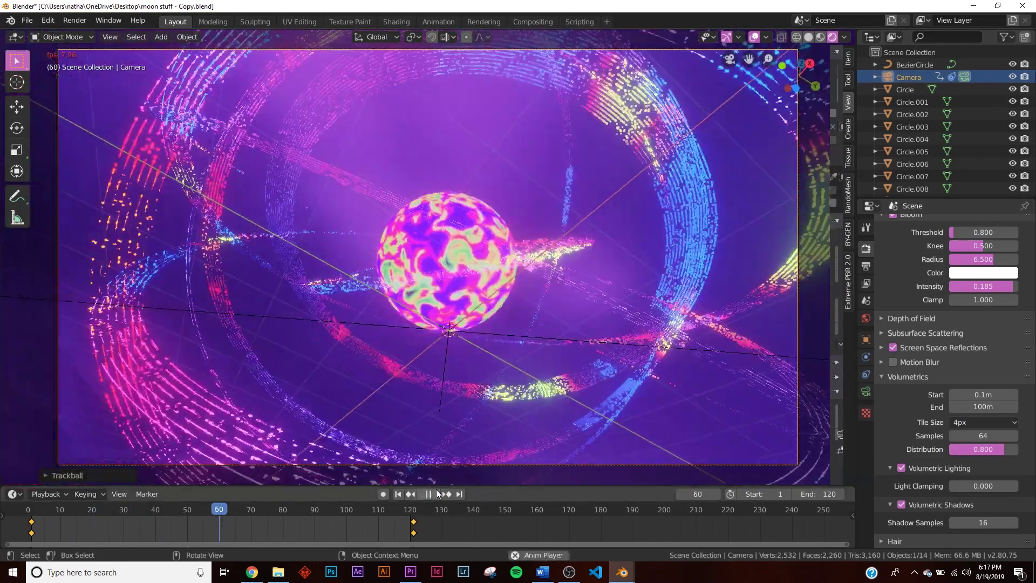
Step: Preview the animation with the large Ico Sphere hidden and show the sphere again
left_click(487, 339)
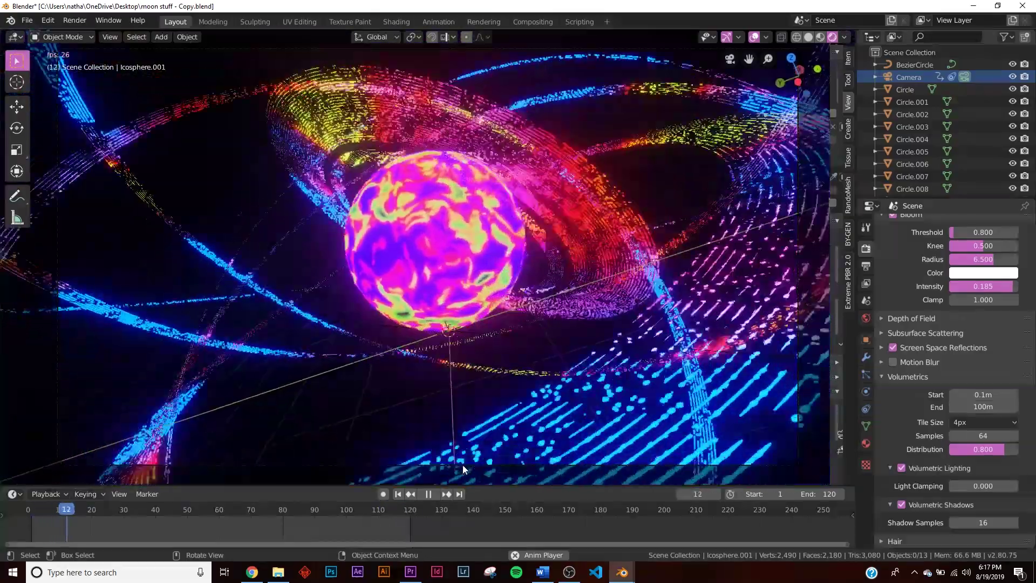
key("space")
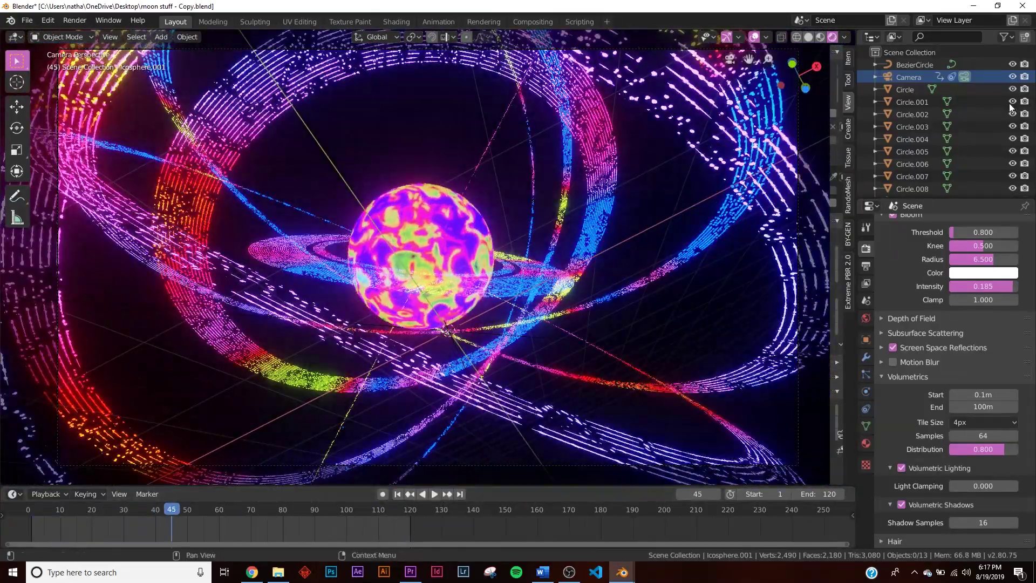
scroll(999, 111, "down", 3)
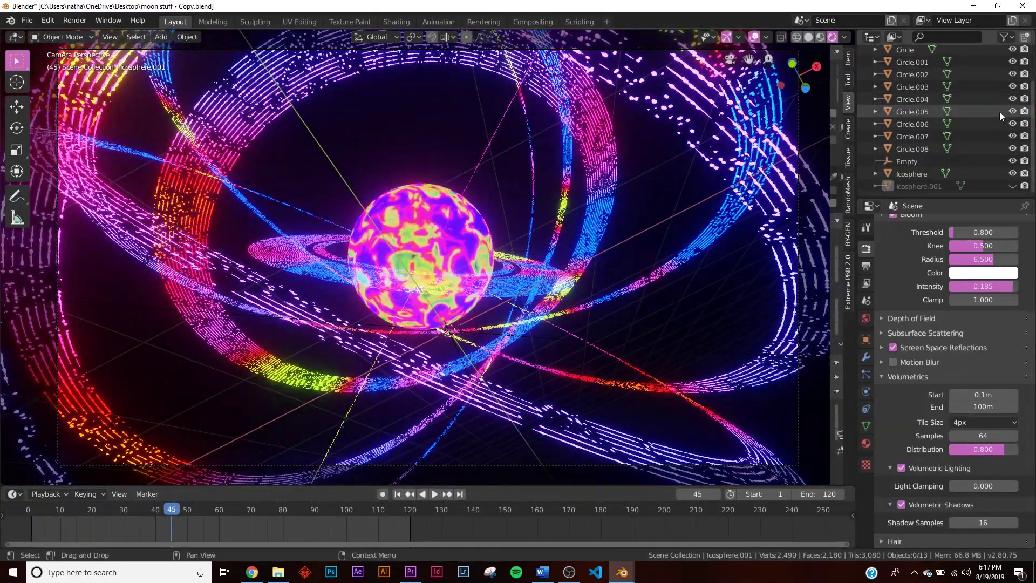
left_click(1012, 185)
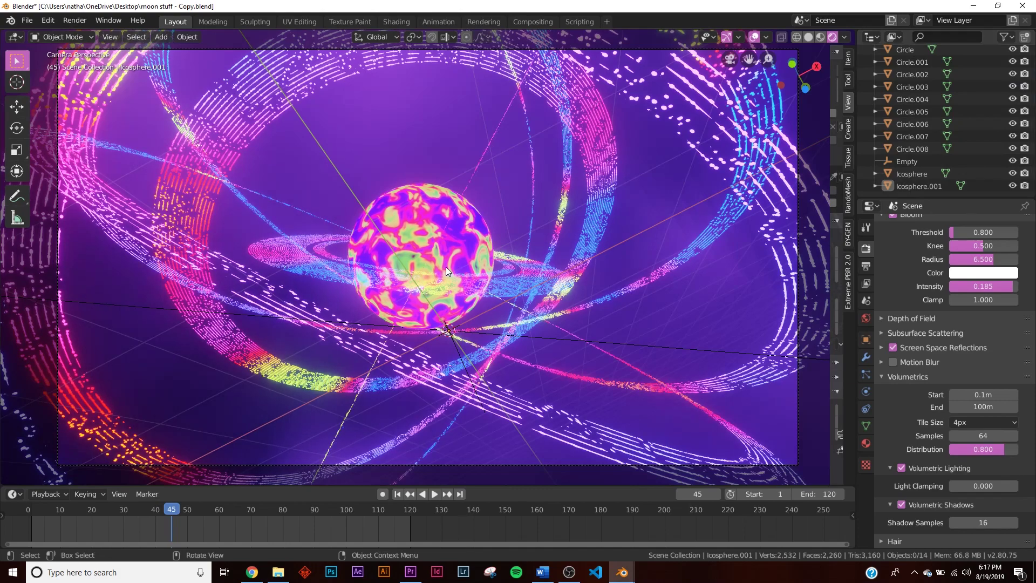
scroll(455, 258, "up", 7)
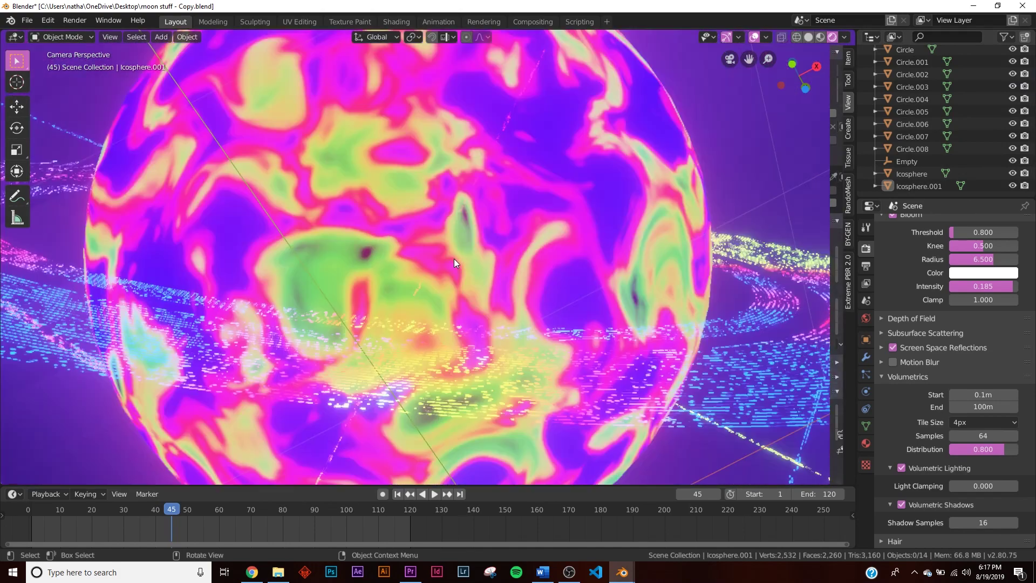
Step: Select the camera in the scene and enable Depth of Field in its camera settings
scroll(454, 258, "down", 8)
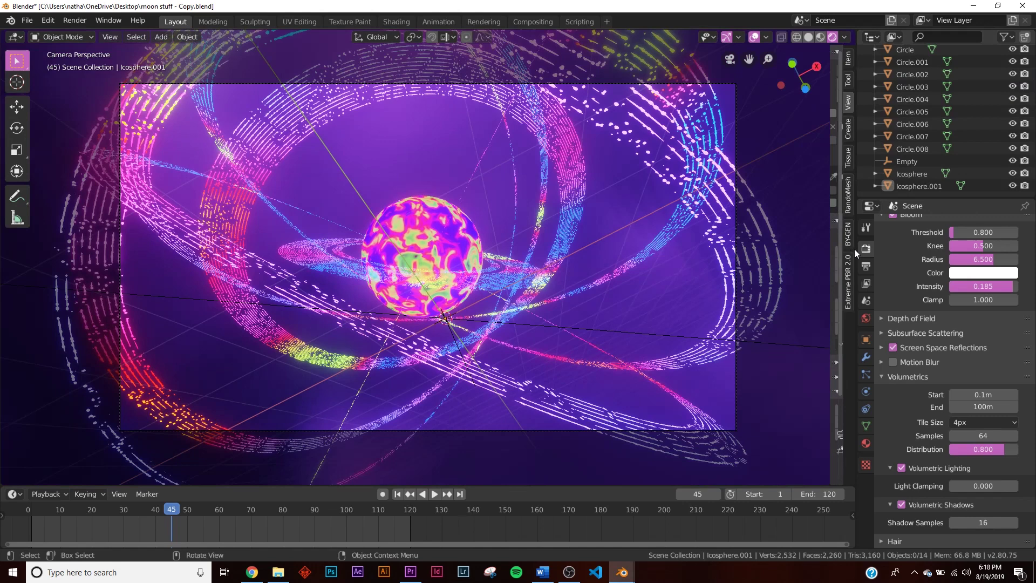
scroll(928, 105, "up", 3)
left_click(898, 76)
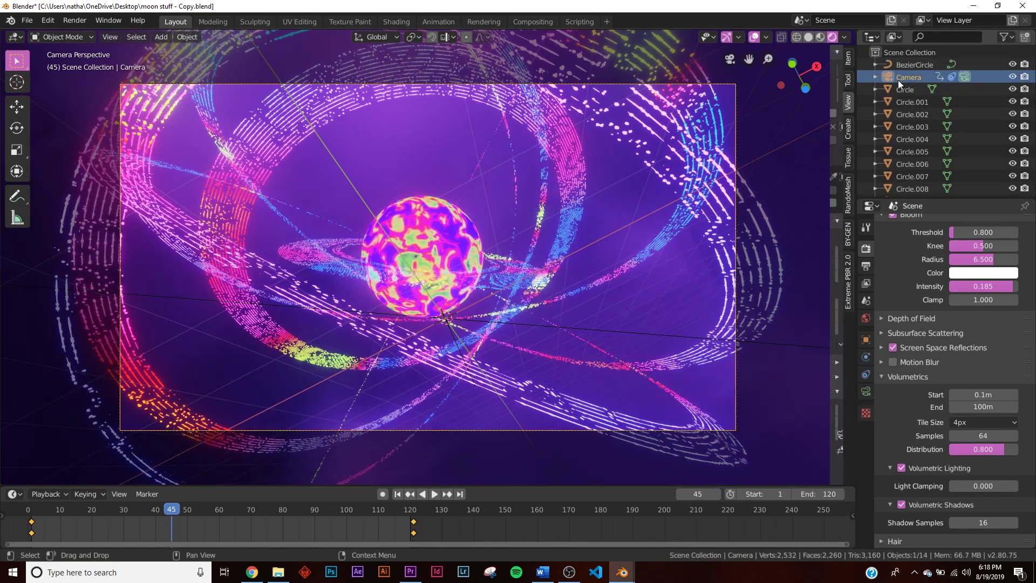
left_click(866, 391)
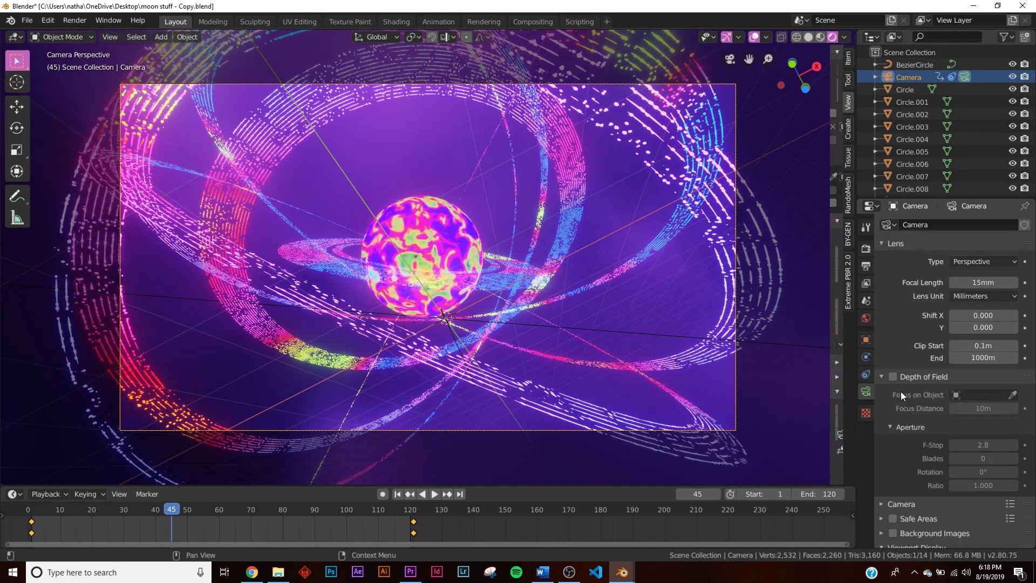
left_click(893, 377)
Step: Set the camera's depth of field focus distance to 5.4 m while checking the planet and rings up close
scroll(472, 309, "up", 8)
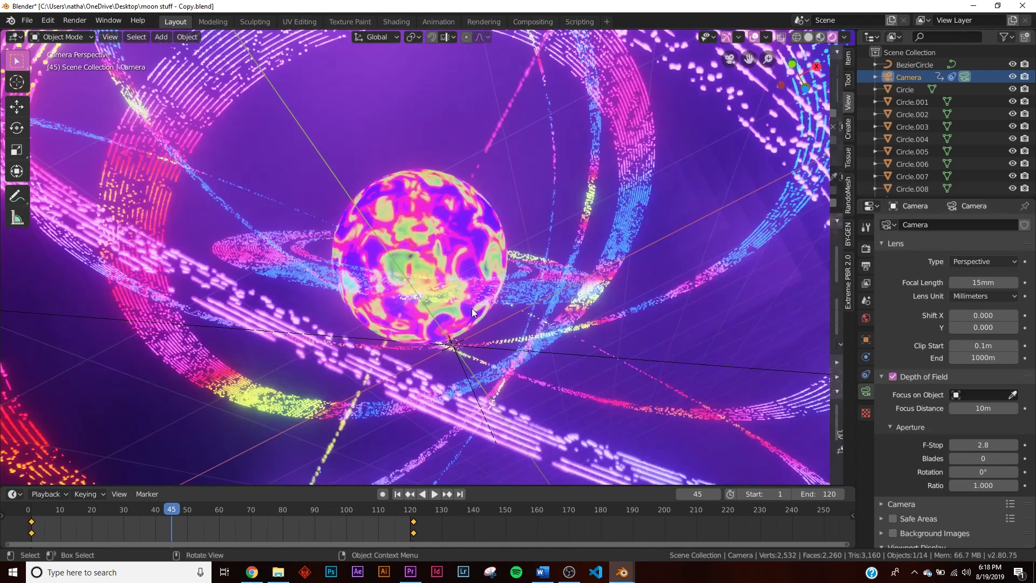
scroll(317, 229, "up", 2)
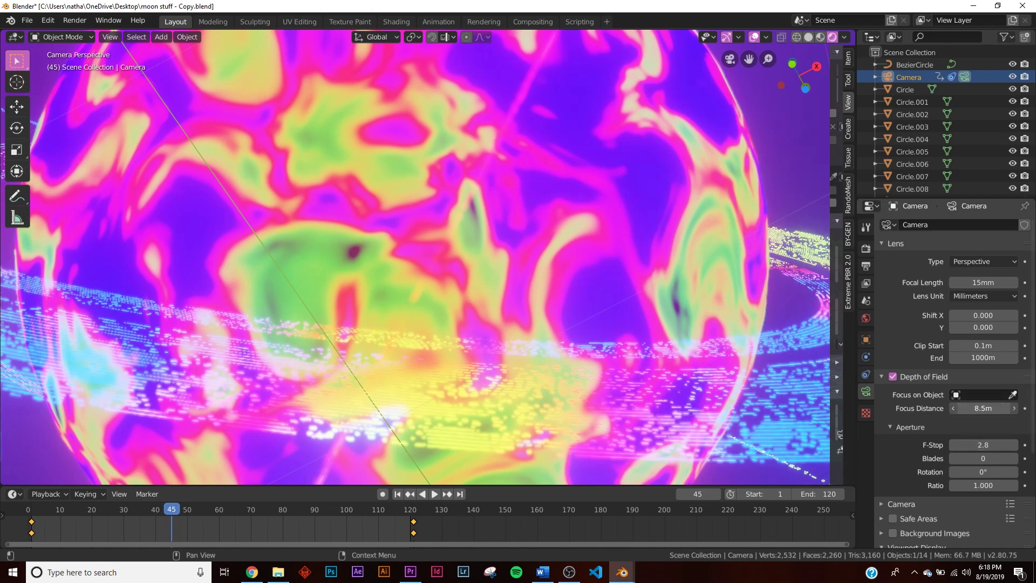
mouse_move(984, 408)
left_mouse_down()
mouse_move(963, 408)
mouse_move(993, 408)
left_mouse_up()
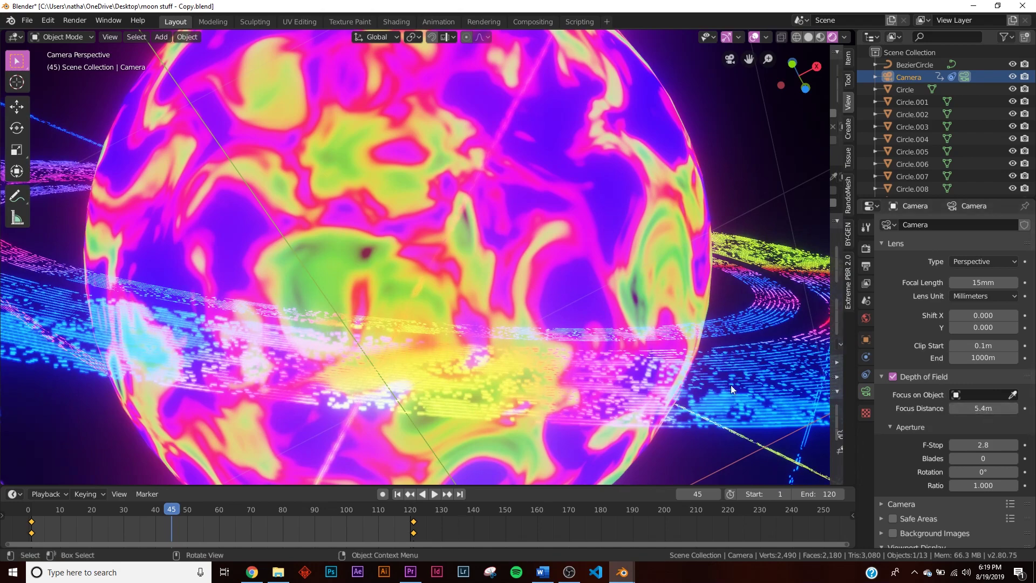
scroll(679, 376, "down", 6)
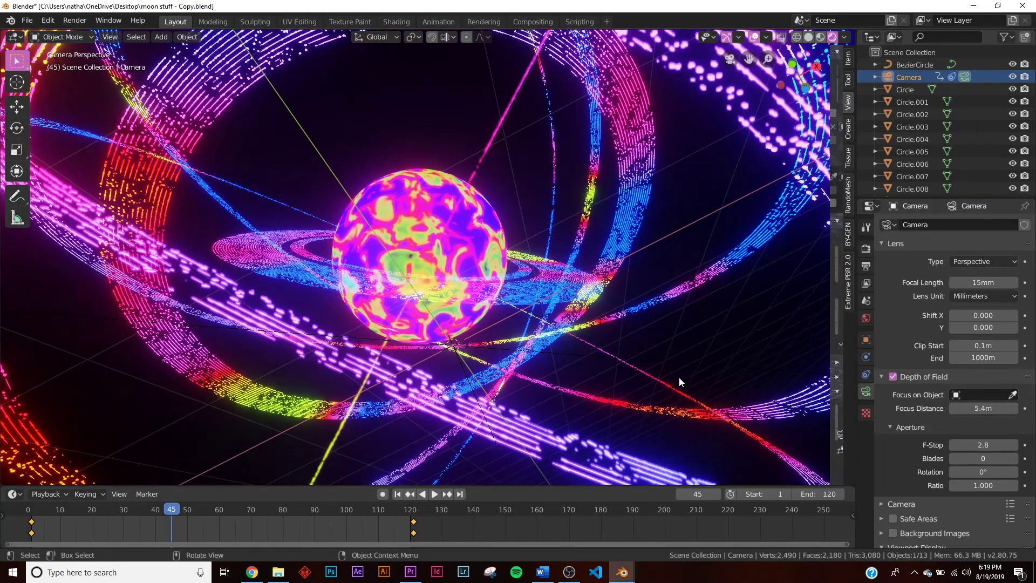
scroll(679, 377, "down", 2)
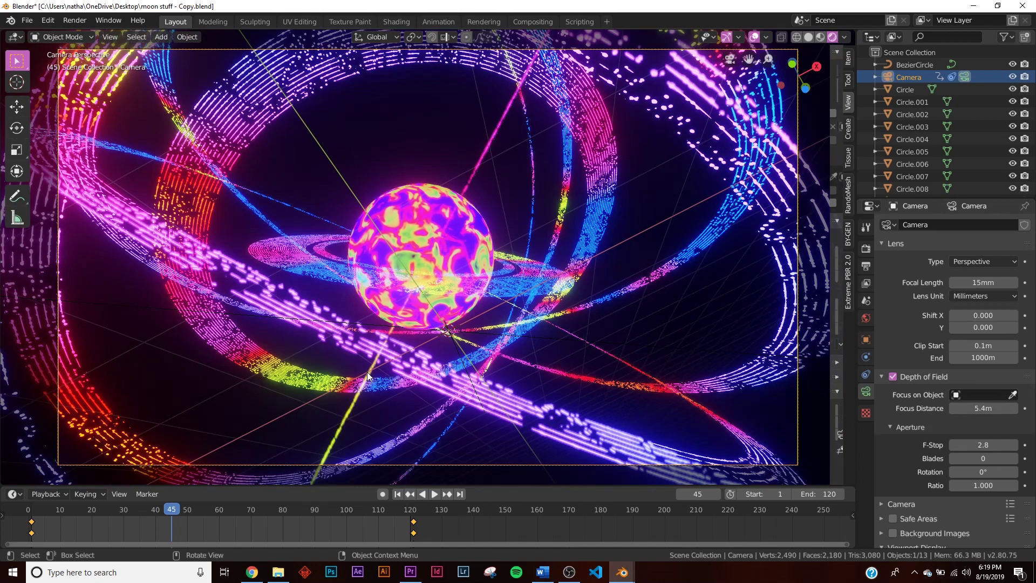
Step: Lower the camera's aperture F-Stop to 0.1 for a very strong depth of field blur
left_click(955, 446)
left_click(956, 446)
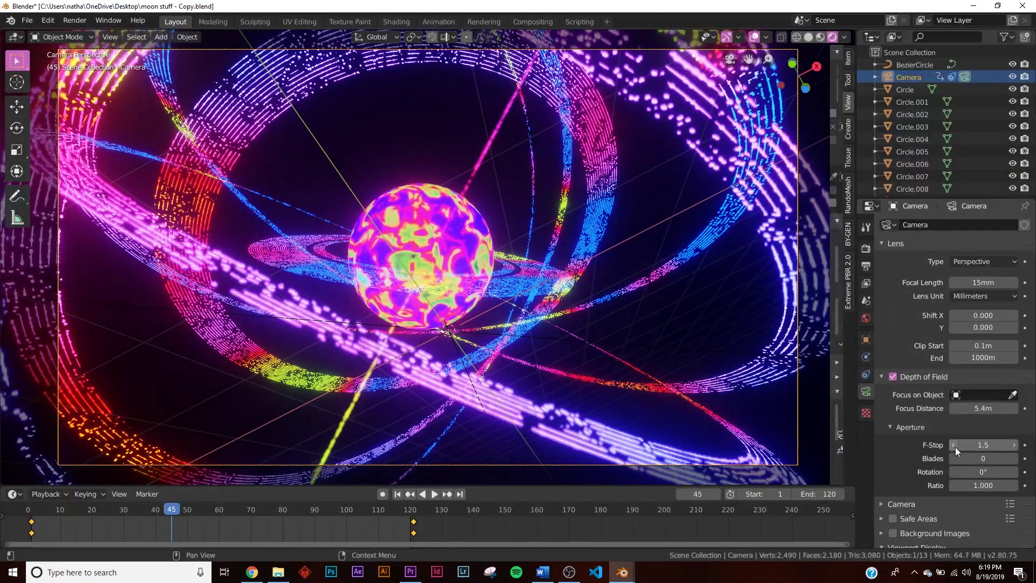
left_click(955, 447)
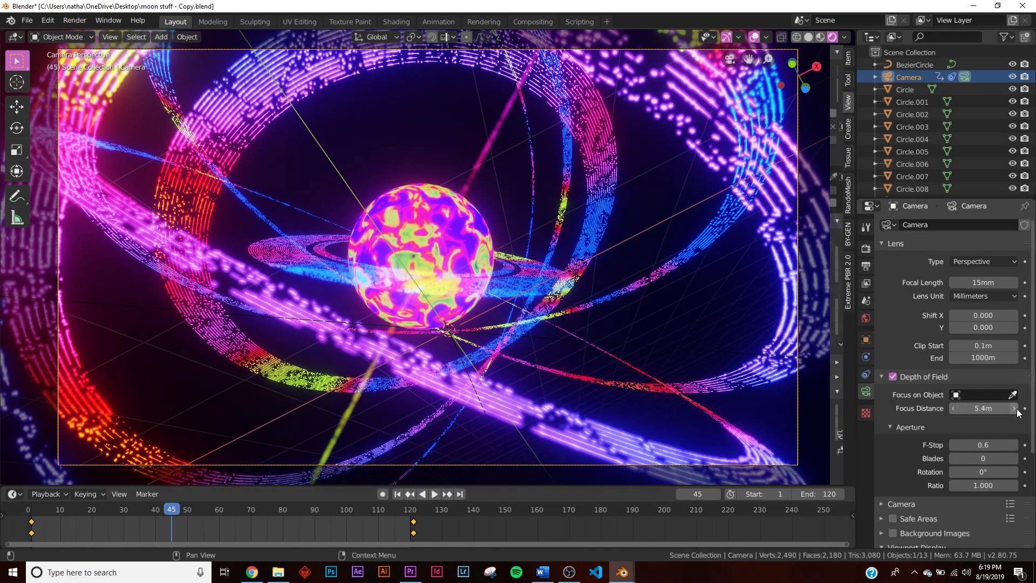
left_click(954, 448)
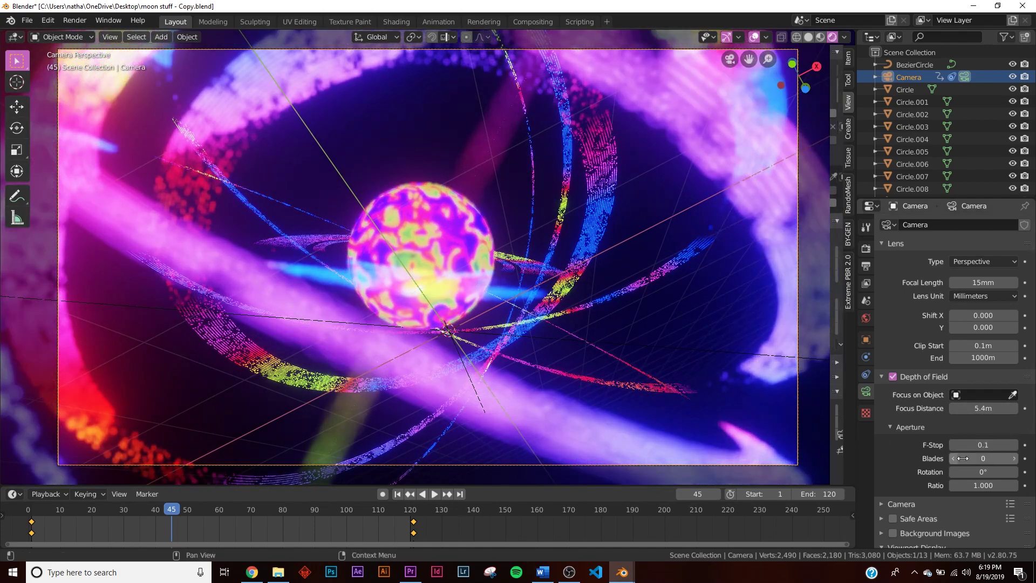
Step: Shorten the camera's focus distance to 3 m to bring the planet's surface and inner ring into focus
scroll(383, 261, "up", 6)
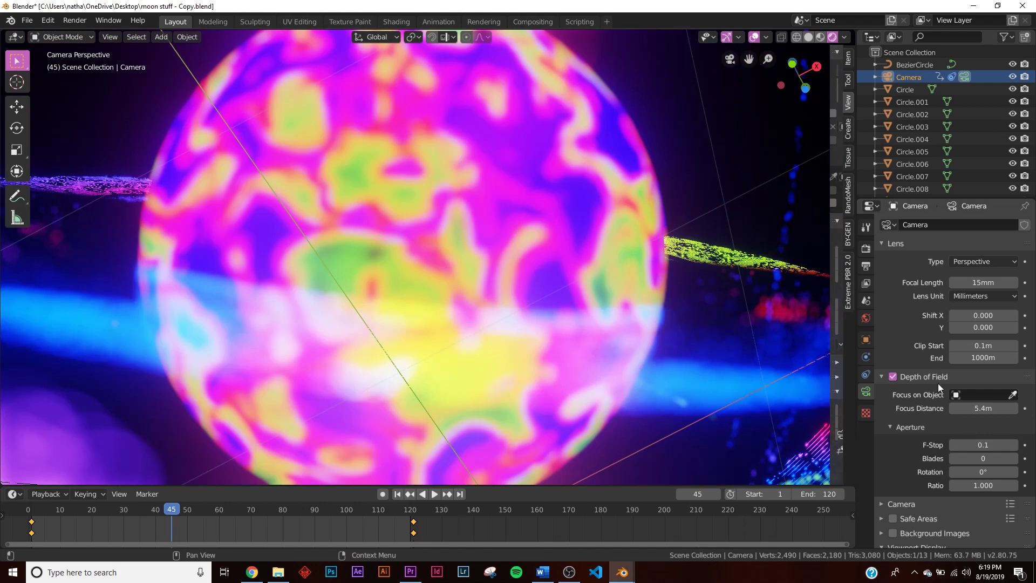
mouse_move(954, 412)
left_mouse_down()
mouse_move(945, 413)
mouse_move(954, 412)
left_mouse_up()
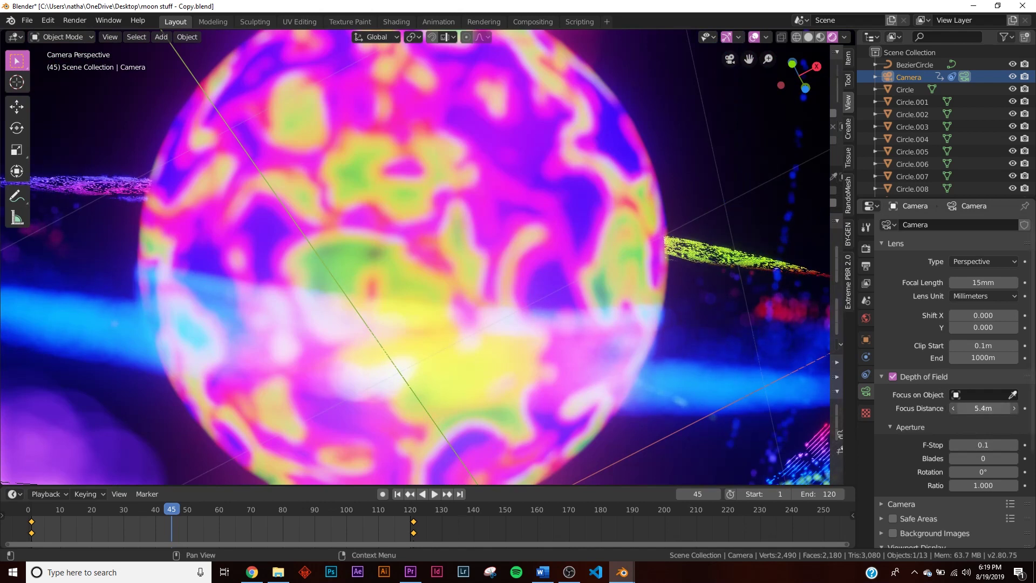
left_click_drag(983, 408, 888, 408)
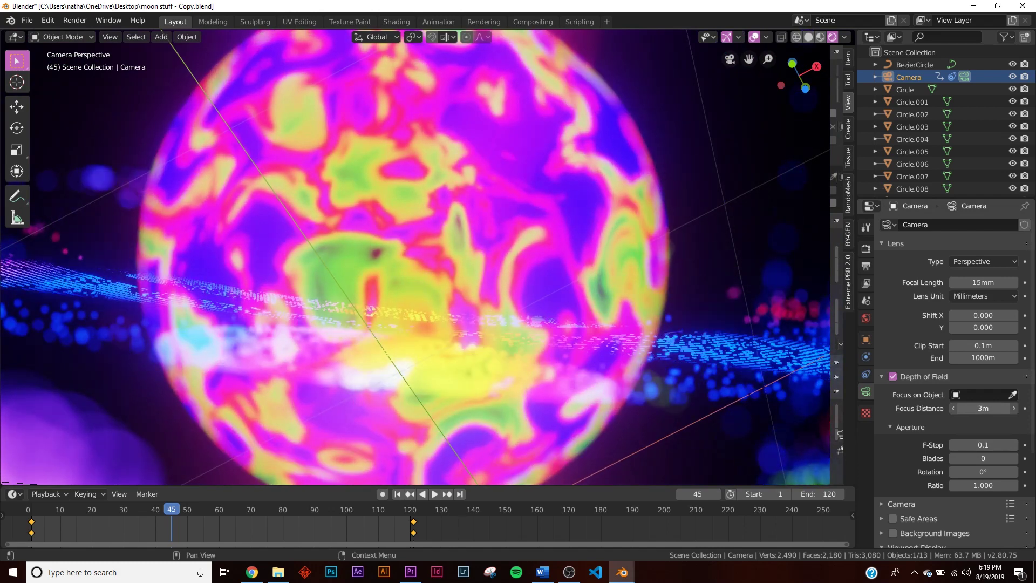
Step: Set the camera's aperture F-Stop to 0.6 and play the animation to check the depth of field
scroll(430, 336, "down", 4)
scroll(984, 408, "down", 1)
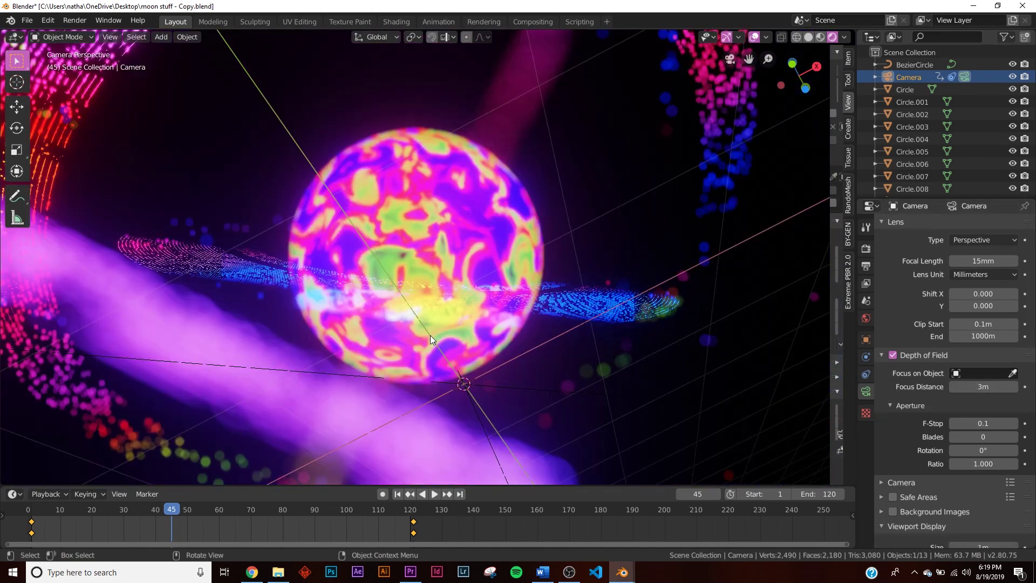
left_click_drag(1007, 427, 1019, 428)
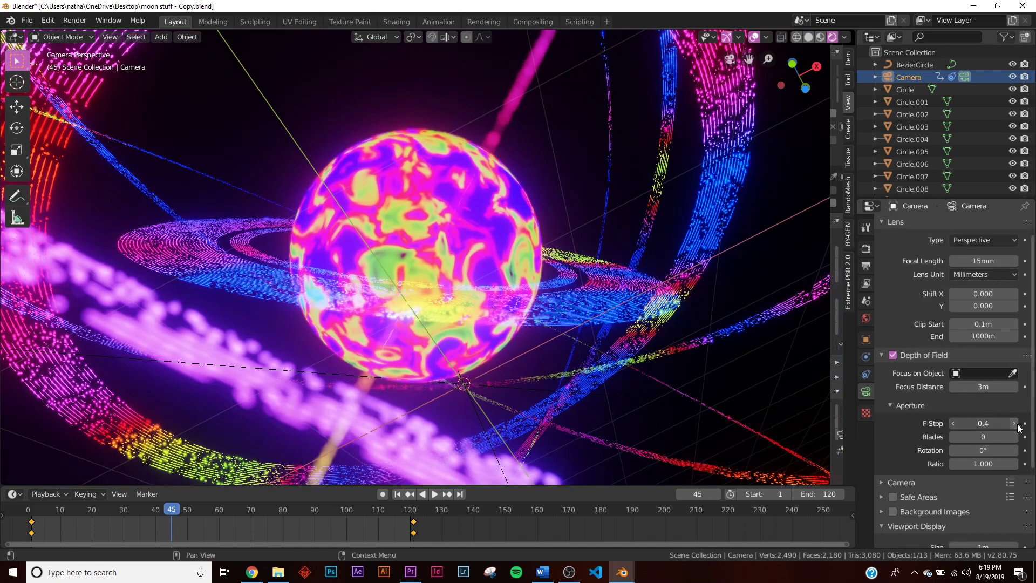
scroll(552, 459, "down", 3)
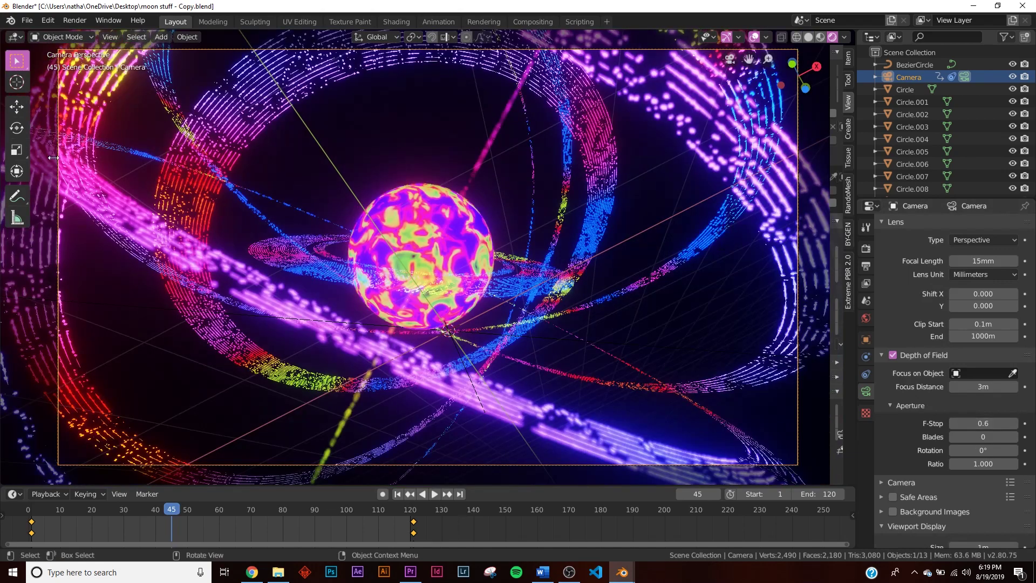
left_click(437, 495)
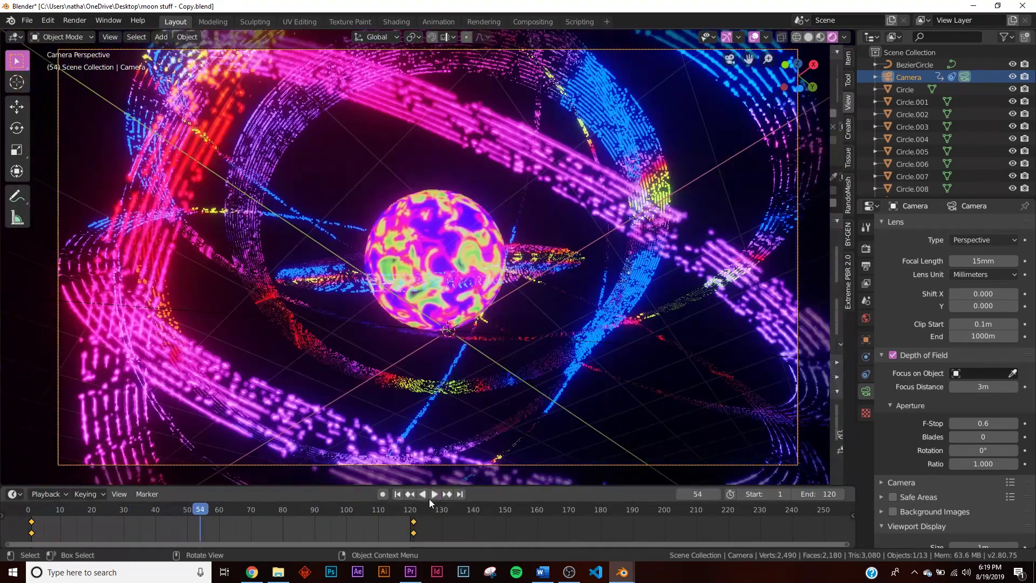
left_click(429, 497)
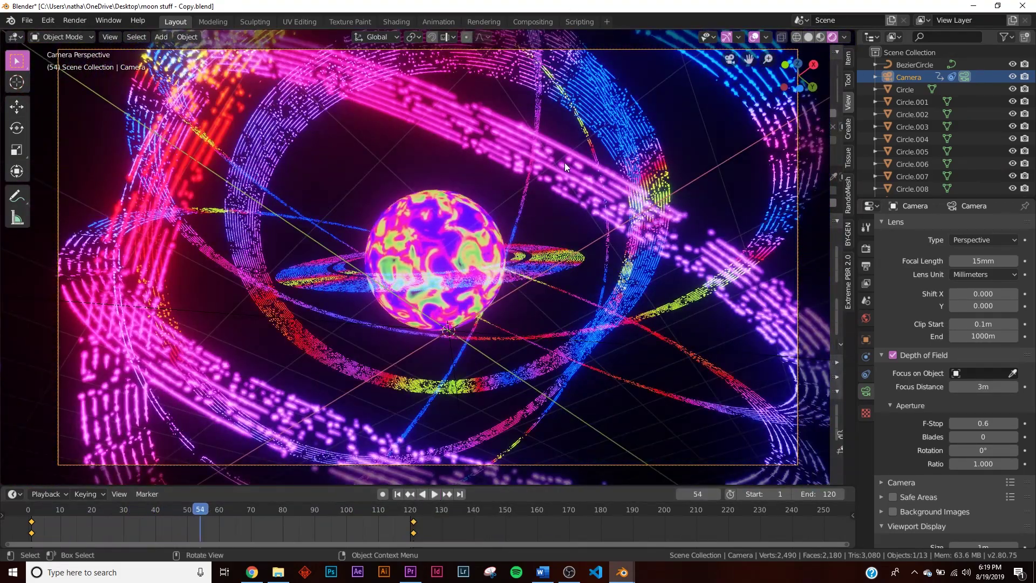
Step: Choose FFmpeg video as the file format in the scene's render output settings
left_click(865, 248)
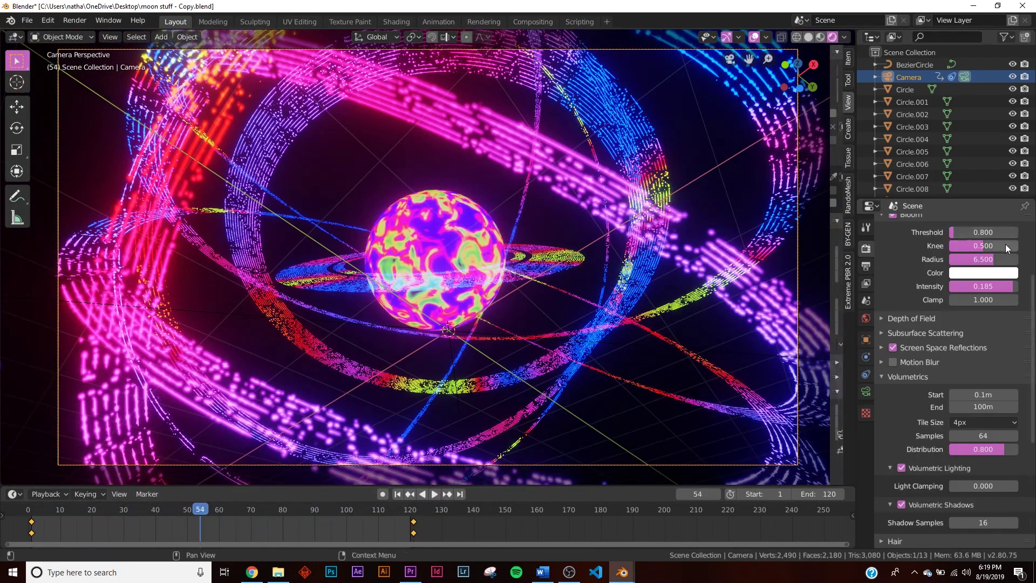
scroll(1002, 254, "up", 3)
left_click(868, 265)
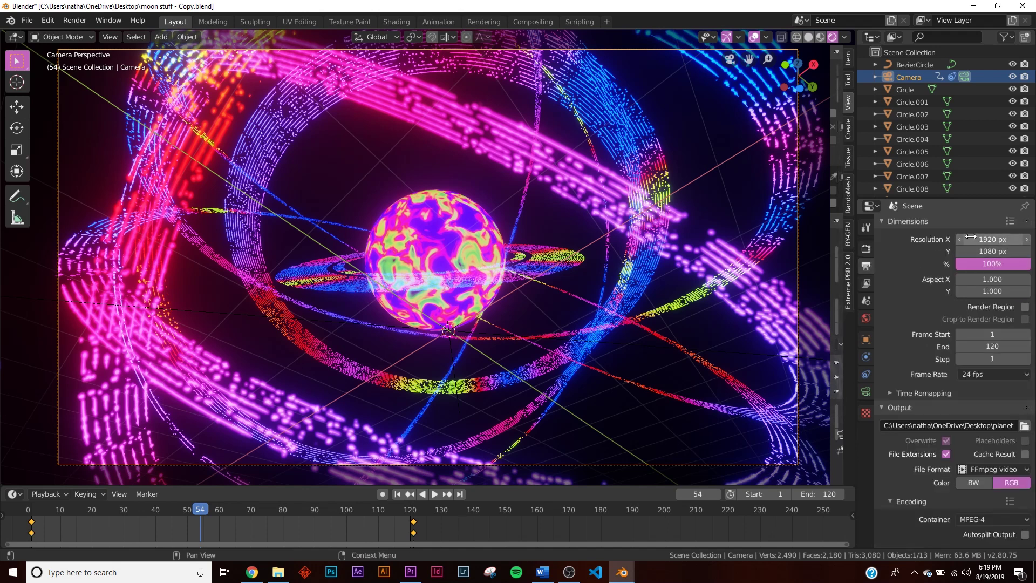
scroll(993, 270, "down", 5)
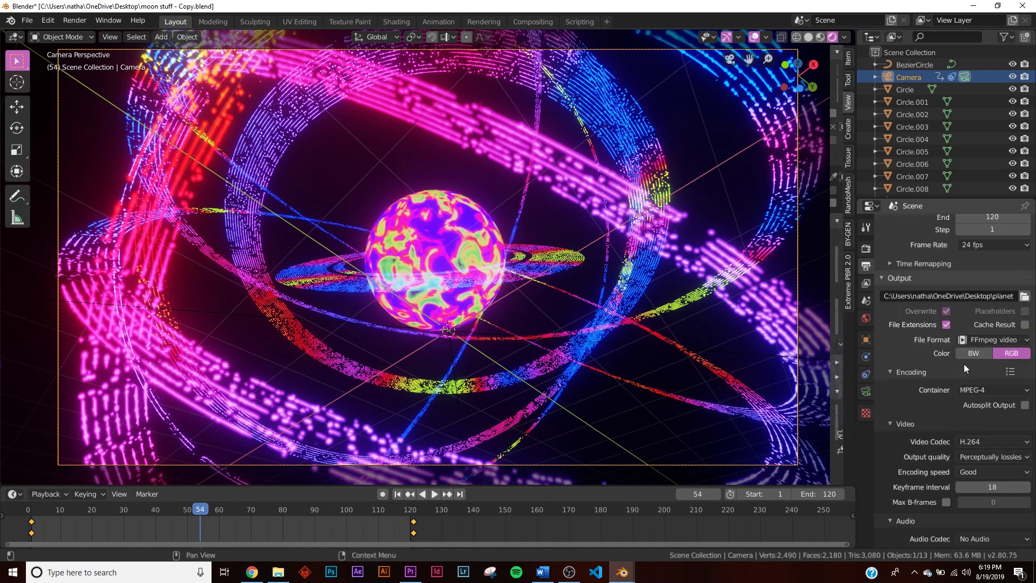
left_click(1010, 340)
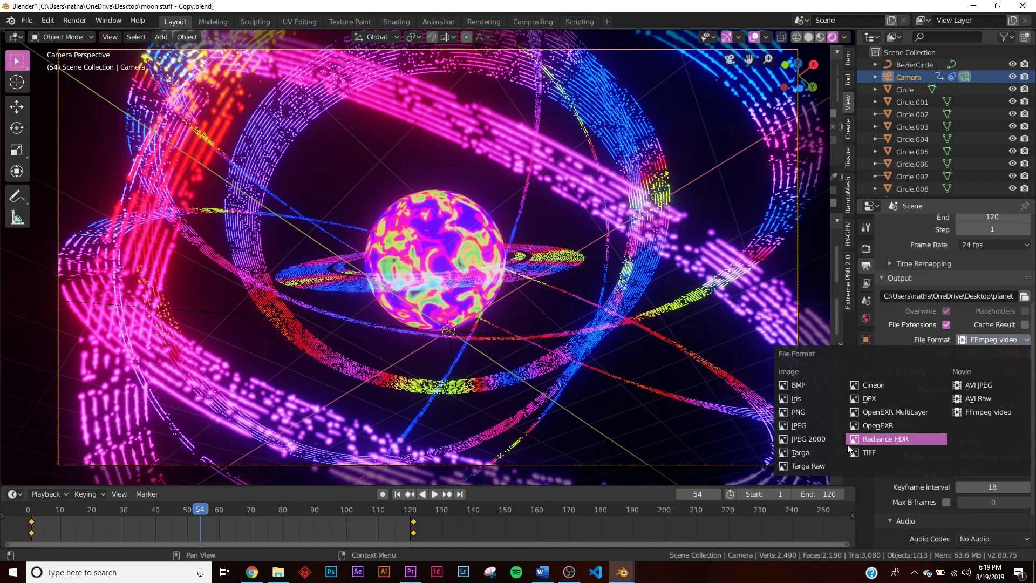
left_click(980, 413)
Step: Set the video encoding container to MPEG-4 and the output quality to Perceptually lossless
scroll(966, 389, "down", 2)
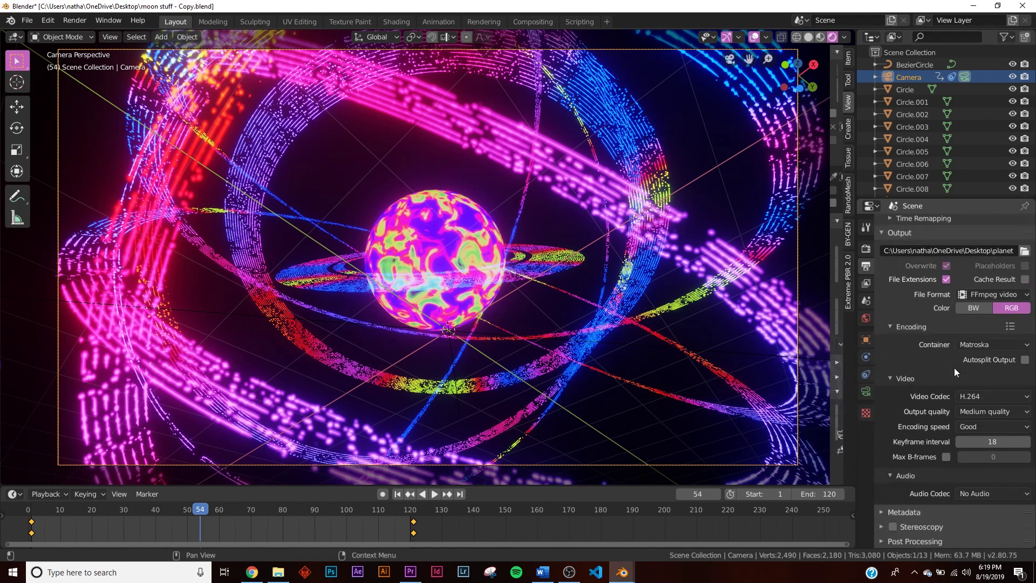
left_click(981, 347)
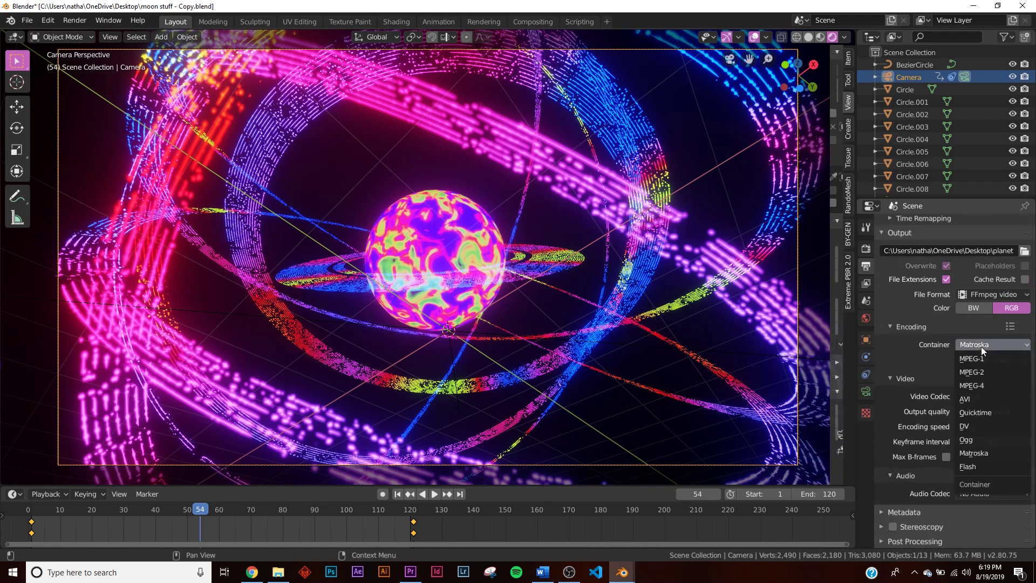
left_click(988, 384)
left_click(990, 412)
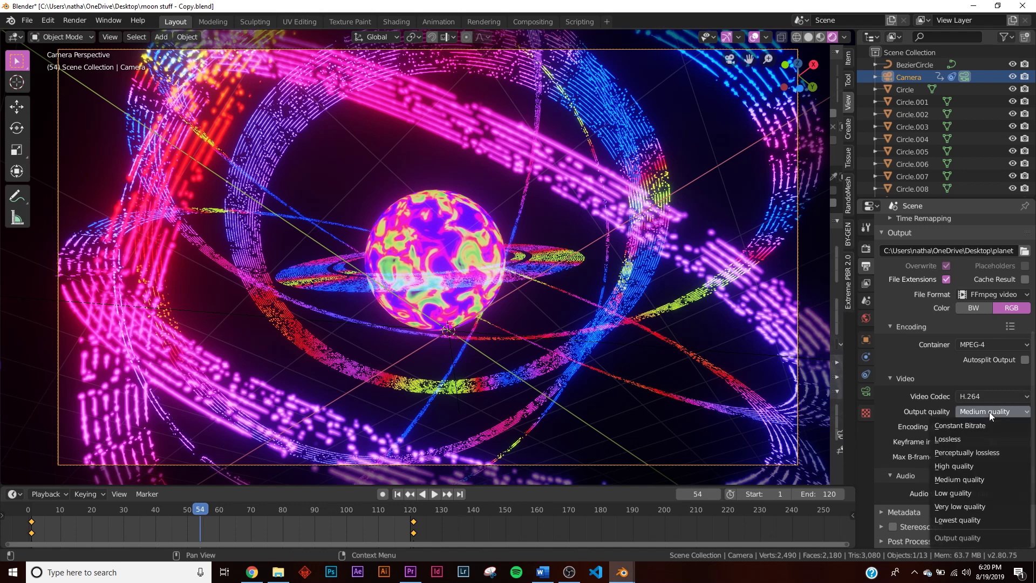
left_click(968, 453)
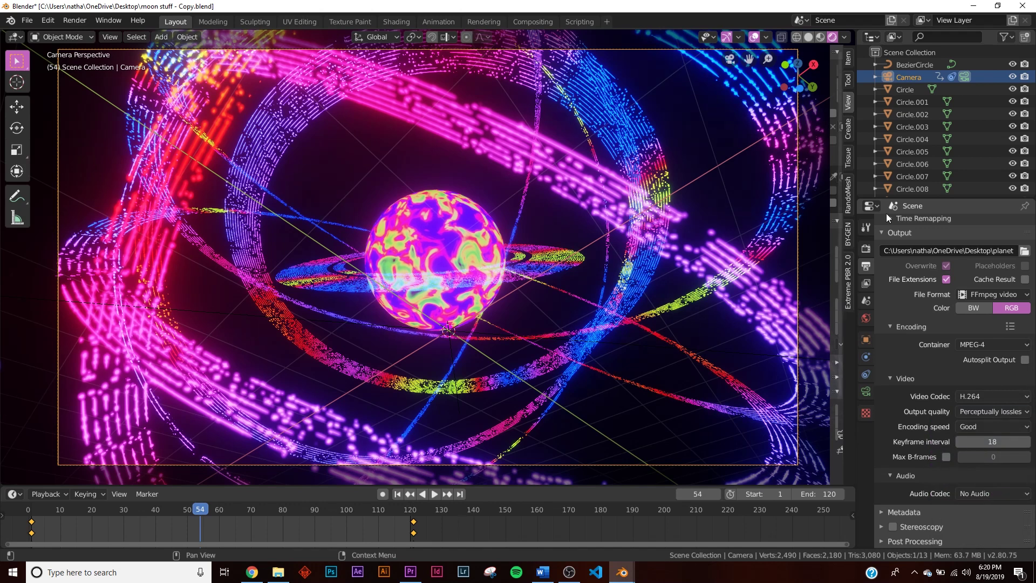
Step: Save the project file and play the camera orbit animation in the viewport
left_click(31, 20)
left_click(46, 114)
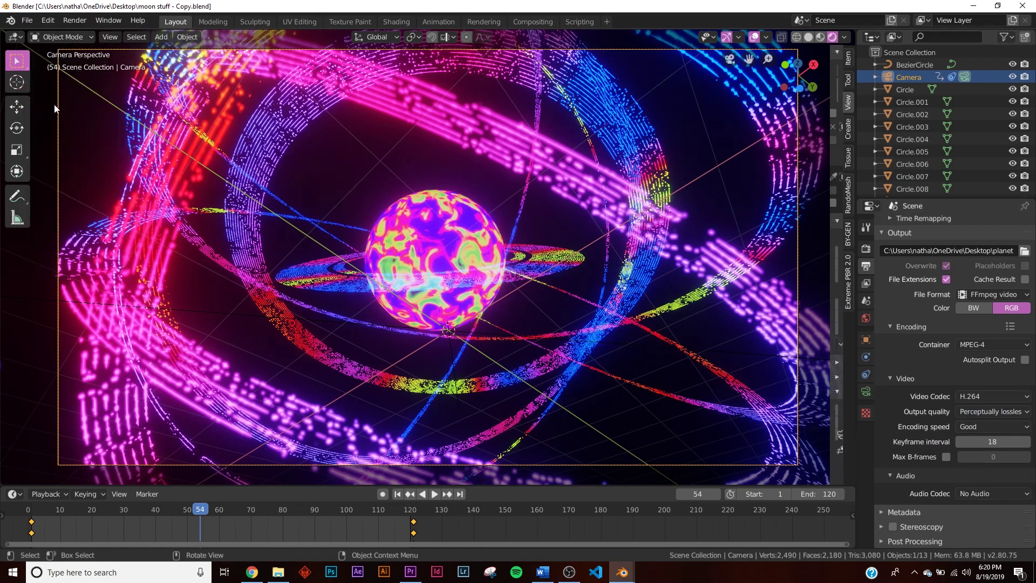
left_click(66, 24)
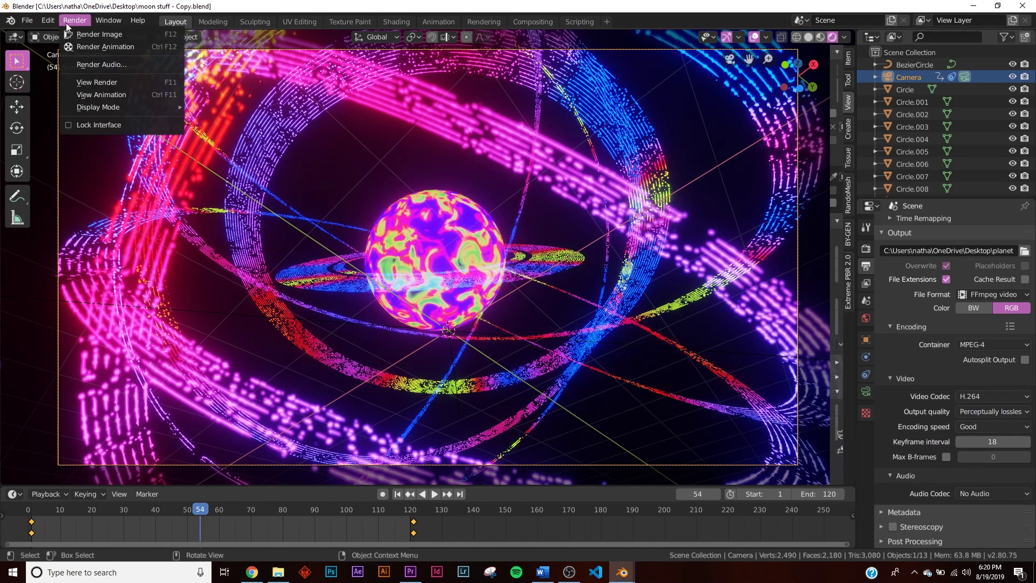
key("space")
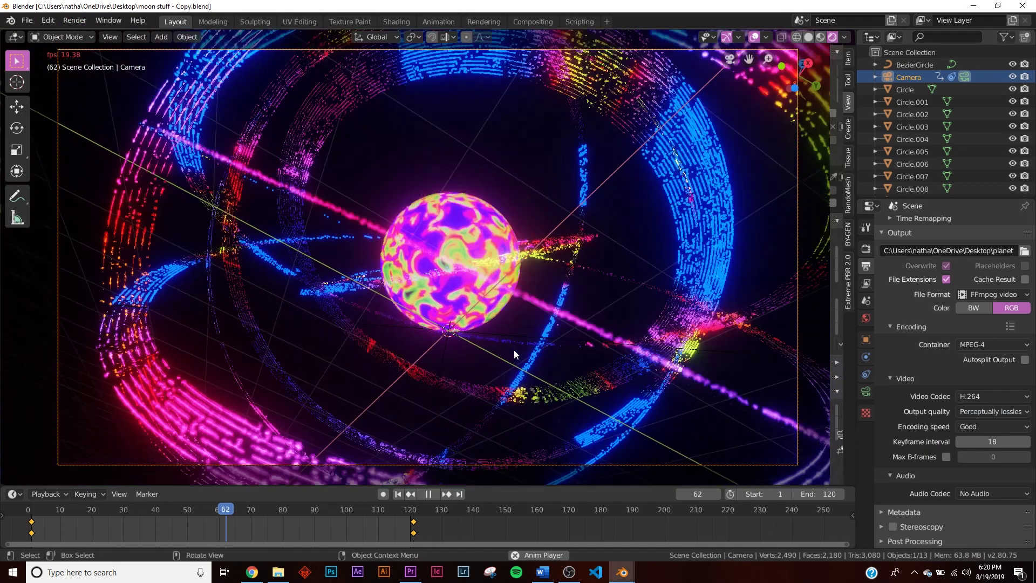